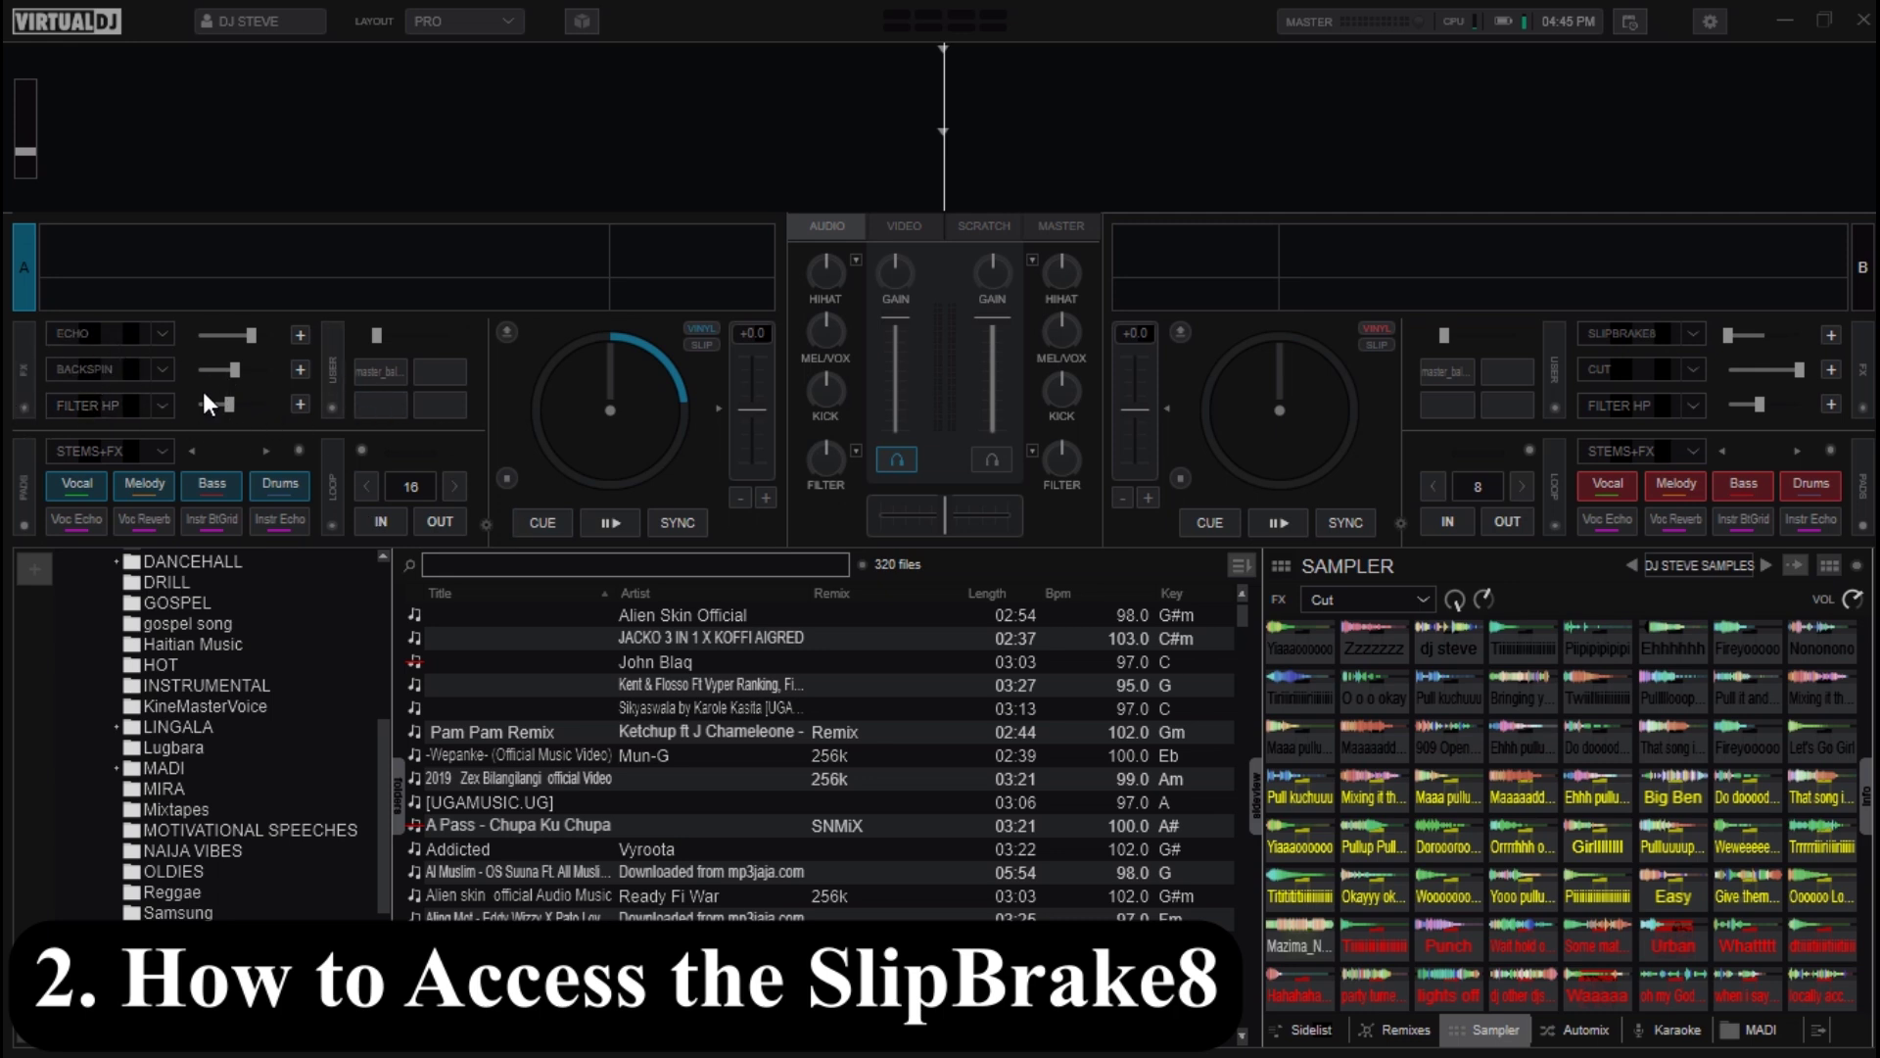
Replace Echo with Slipbrake8 in deck 1's first effect slot
click(164, 334)
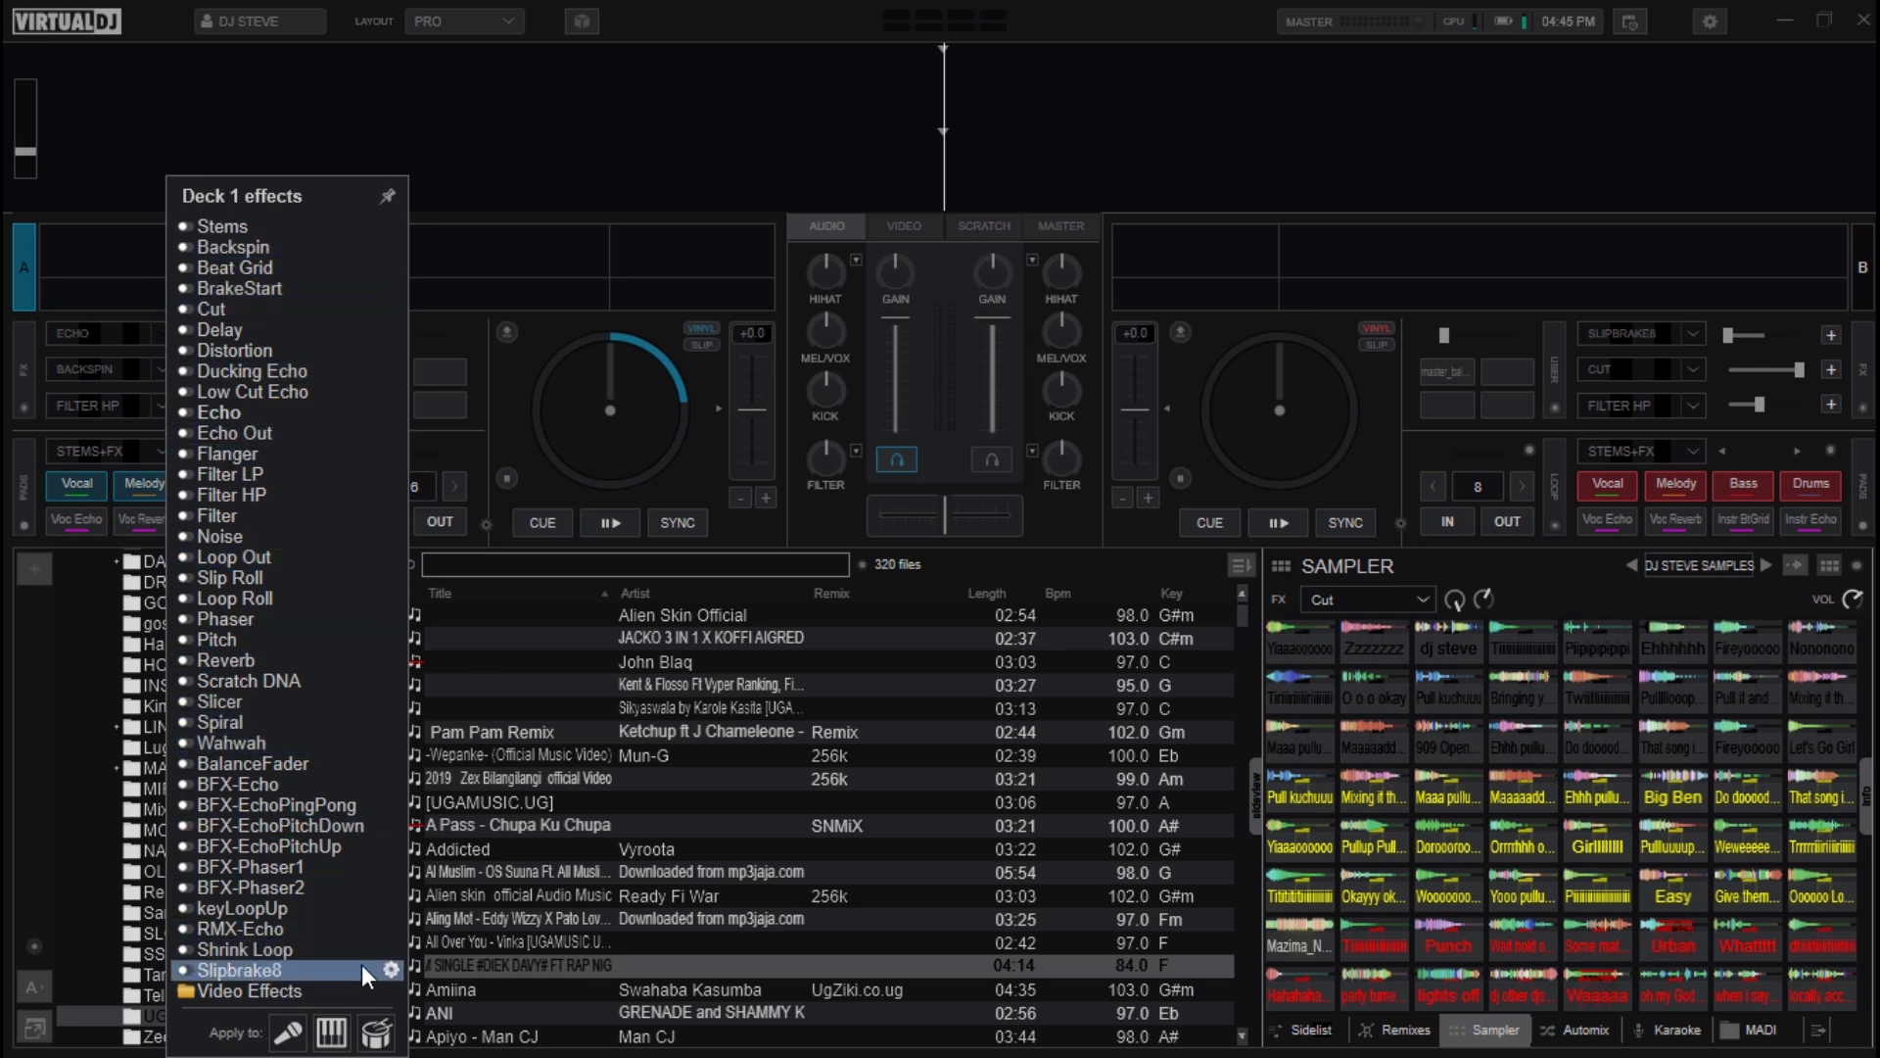
click(286, 973)
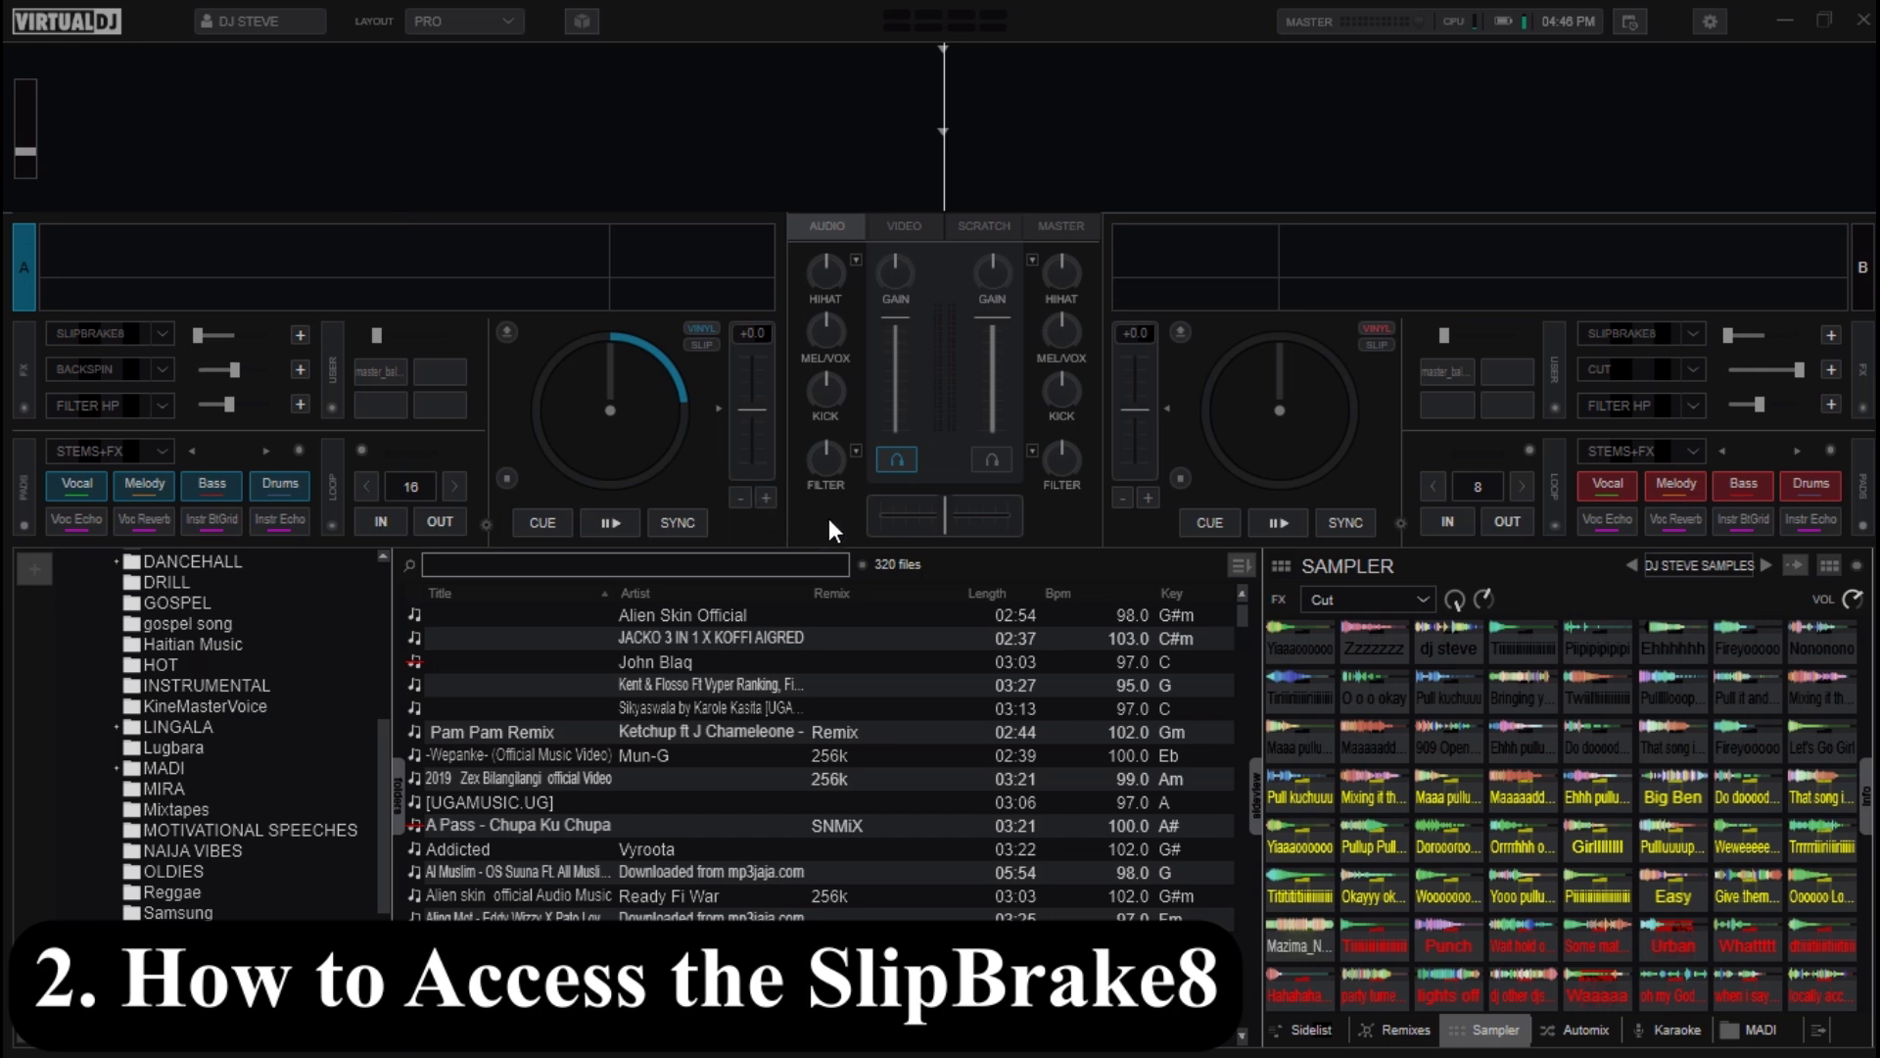
click(1710, 24)
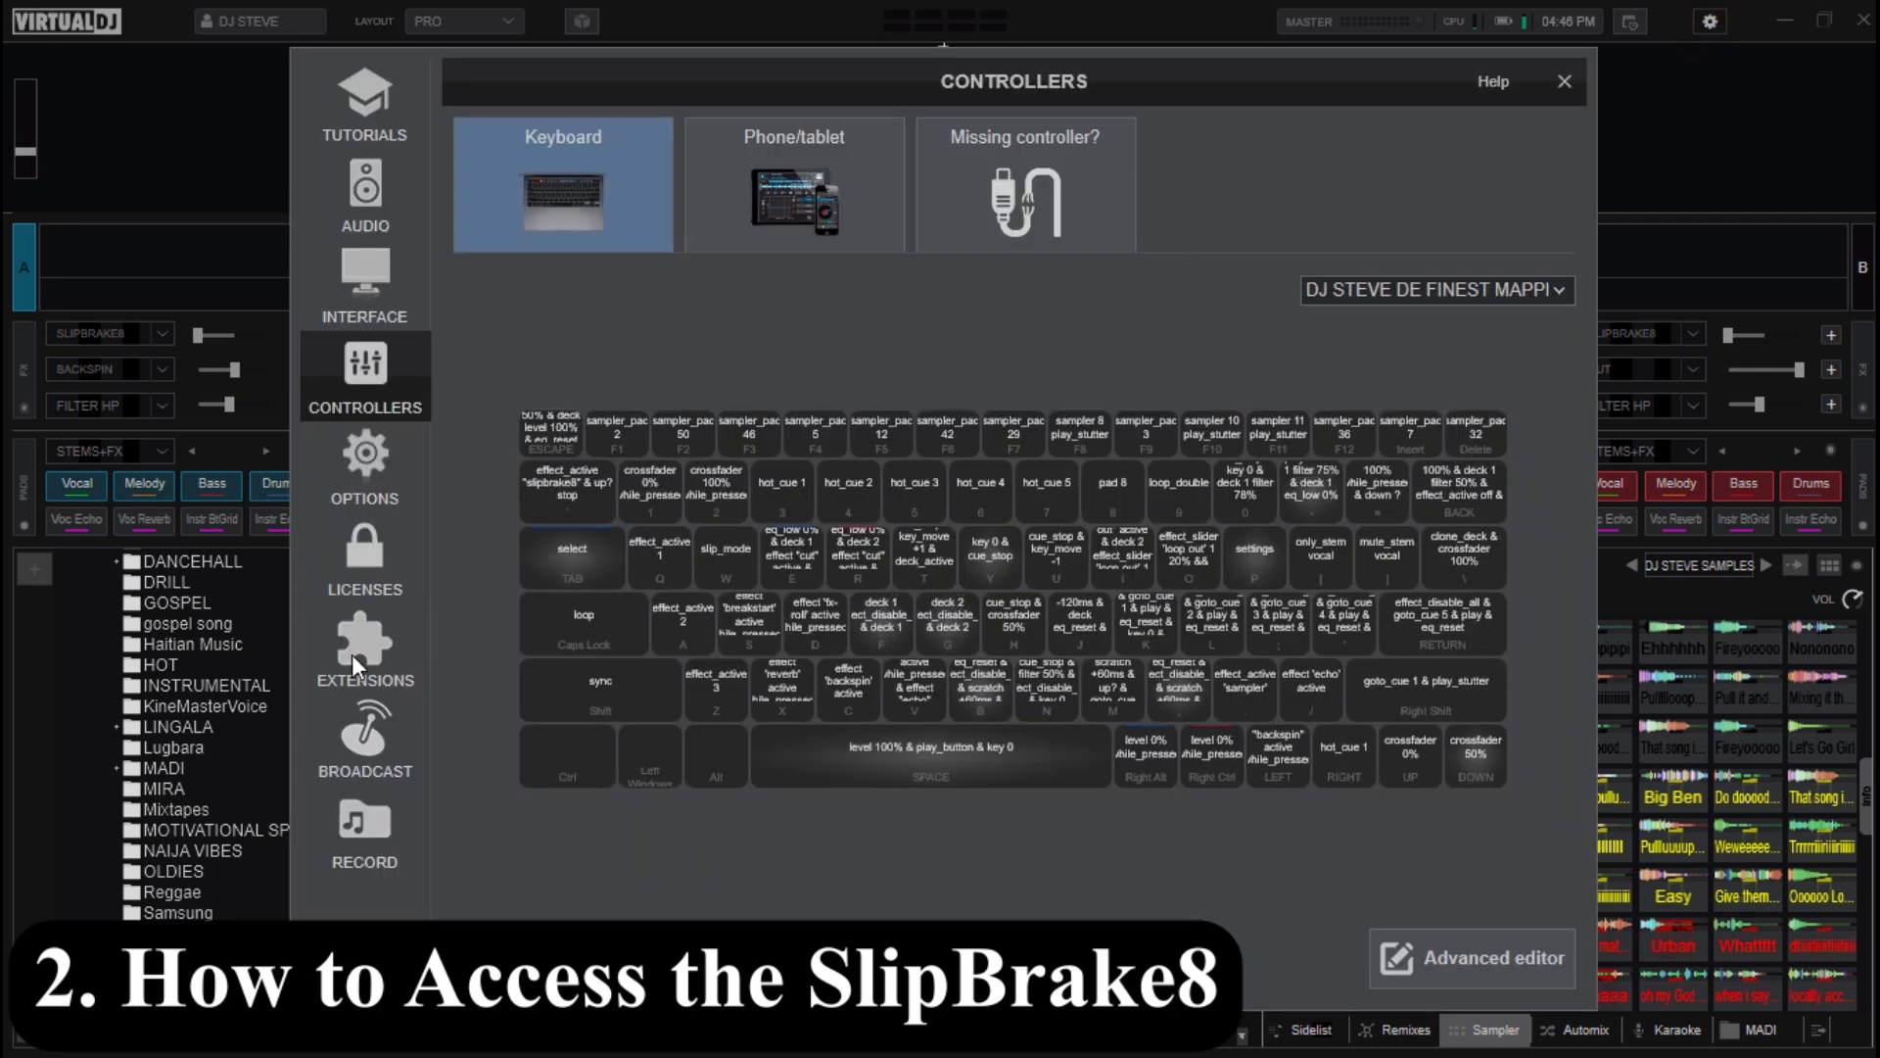
Search the effect extensions for 'slipbra' to confirm Slipbrake8 shows Uninstall, then clear the search
click(351, 648)
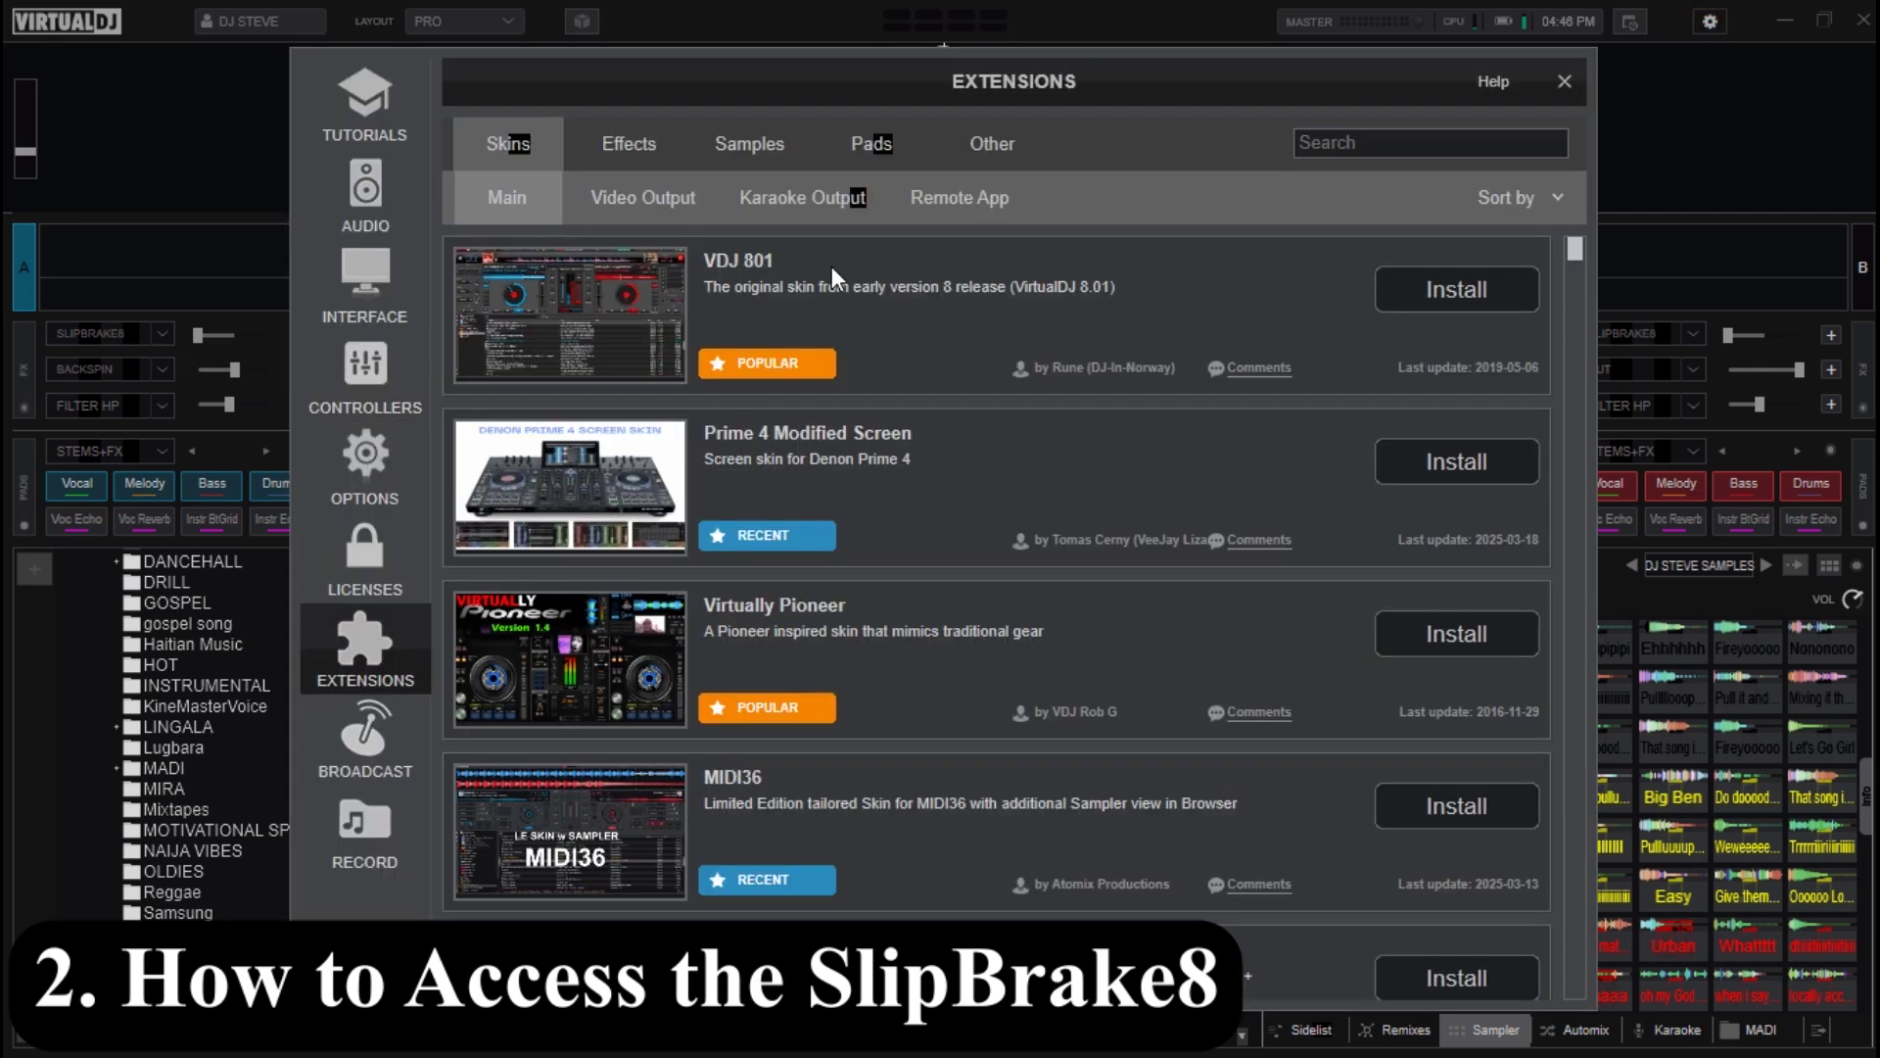
click(636, 139)
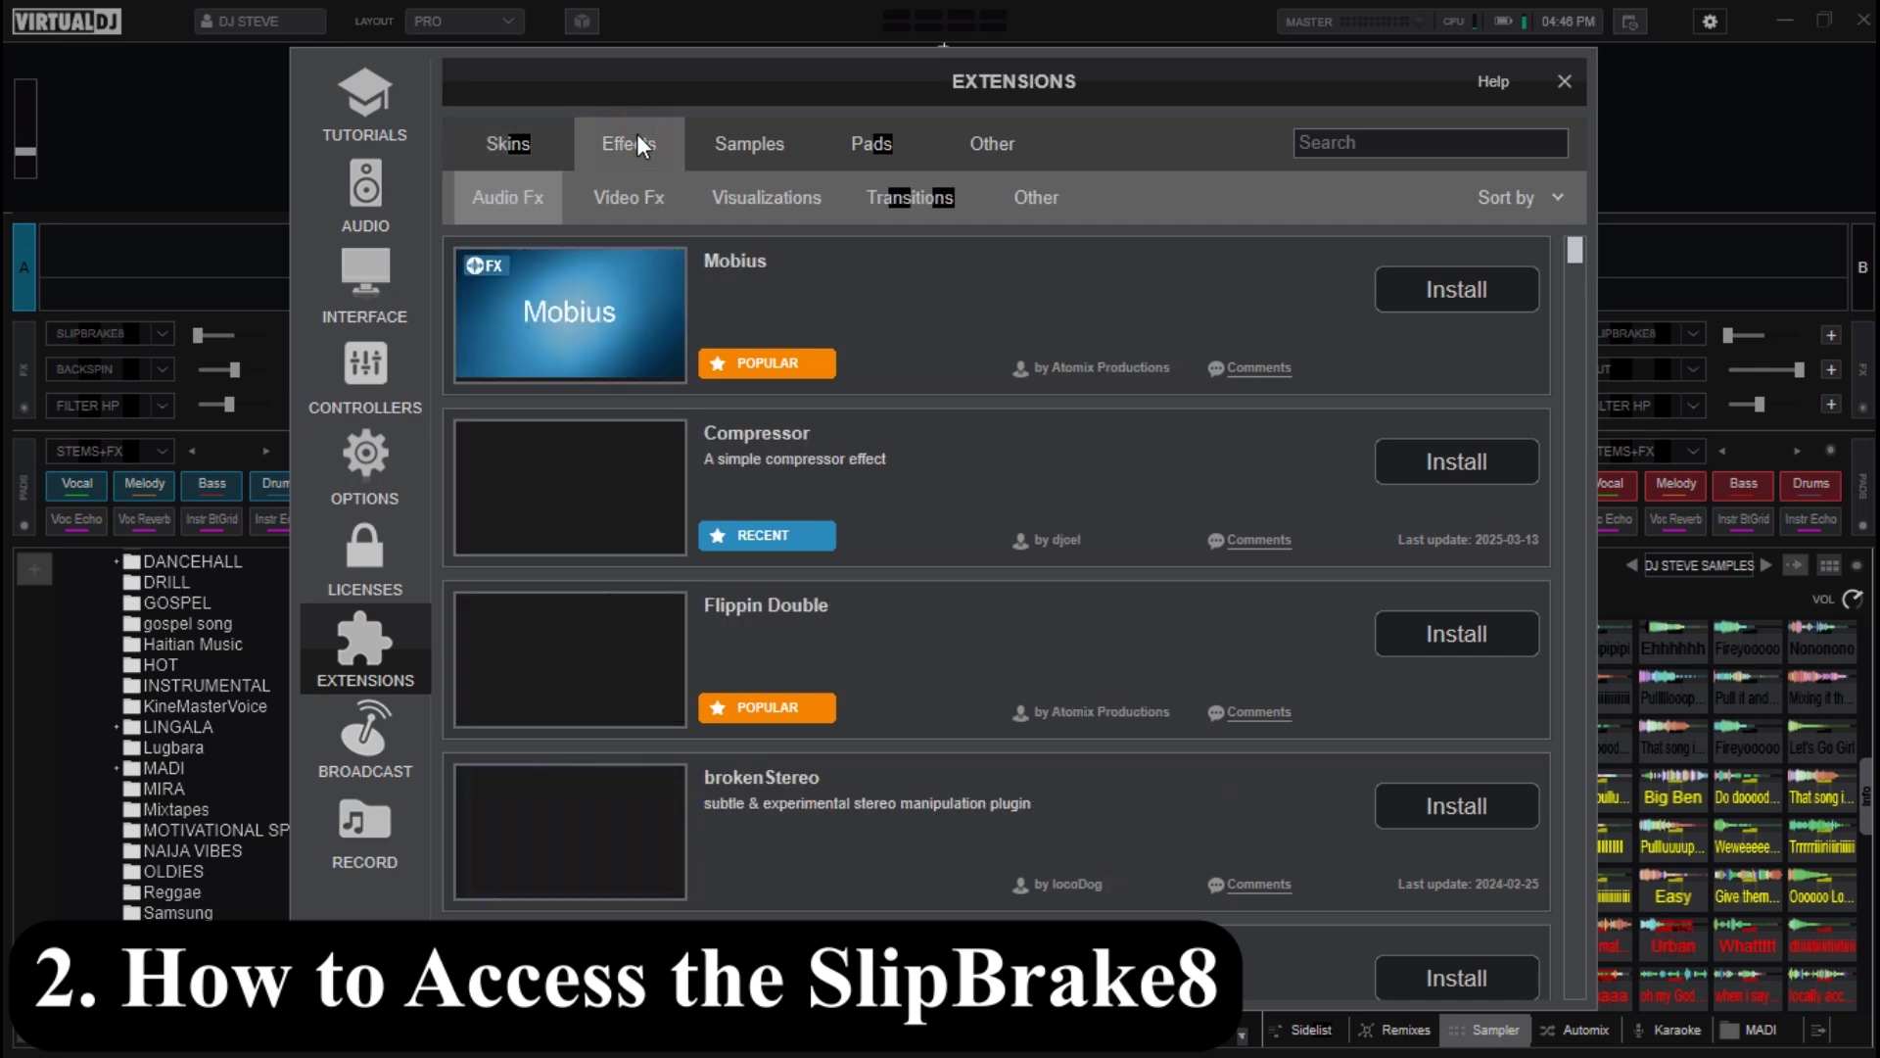
click(1420, 138)
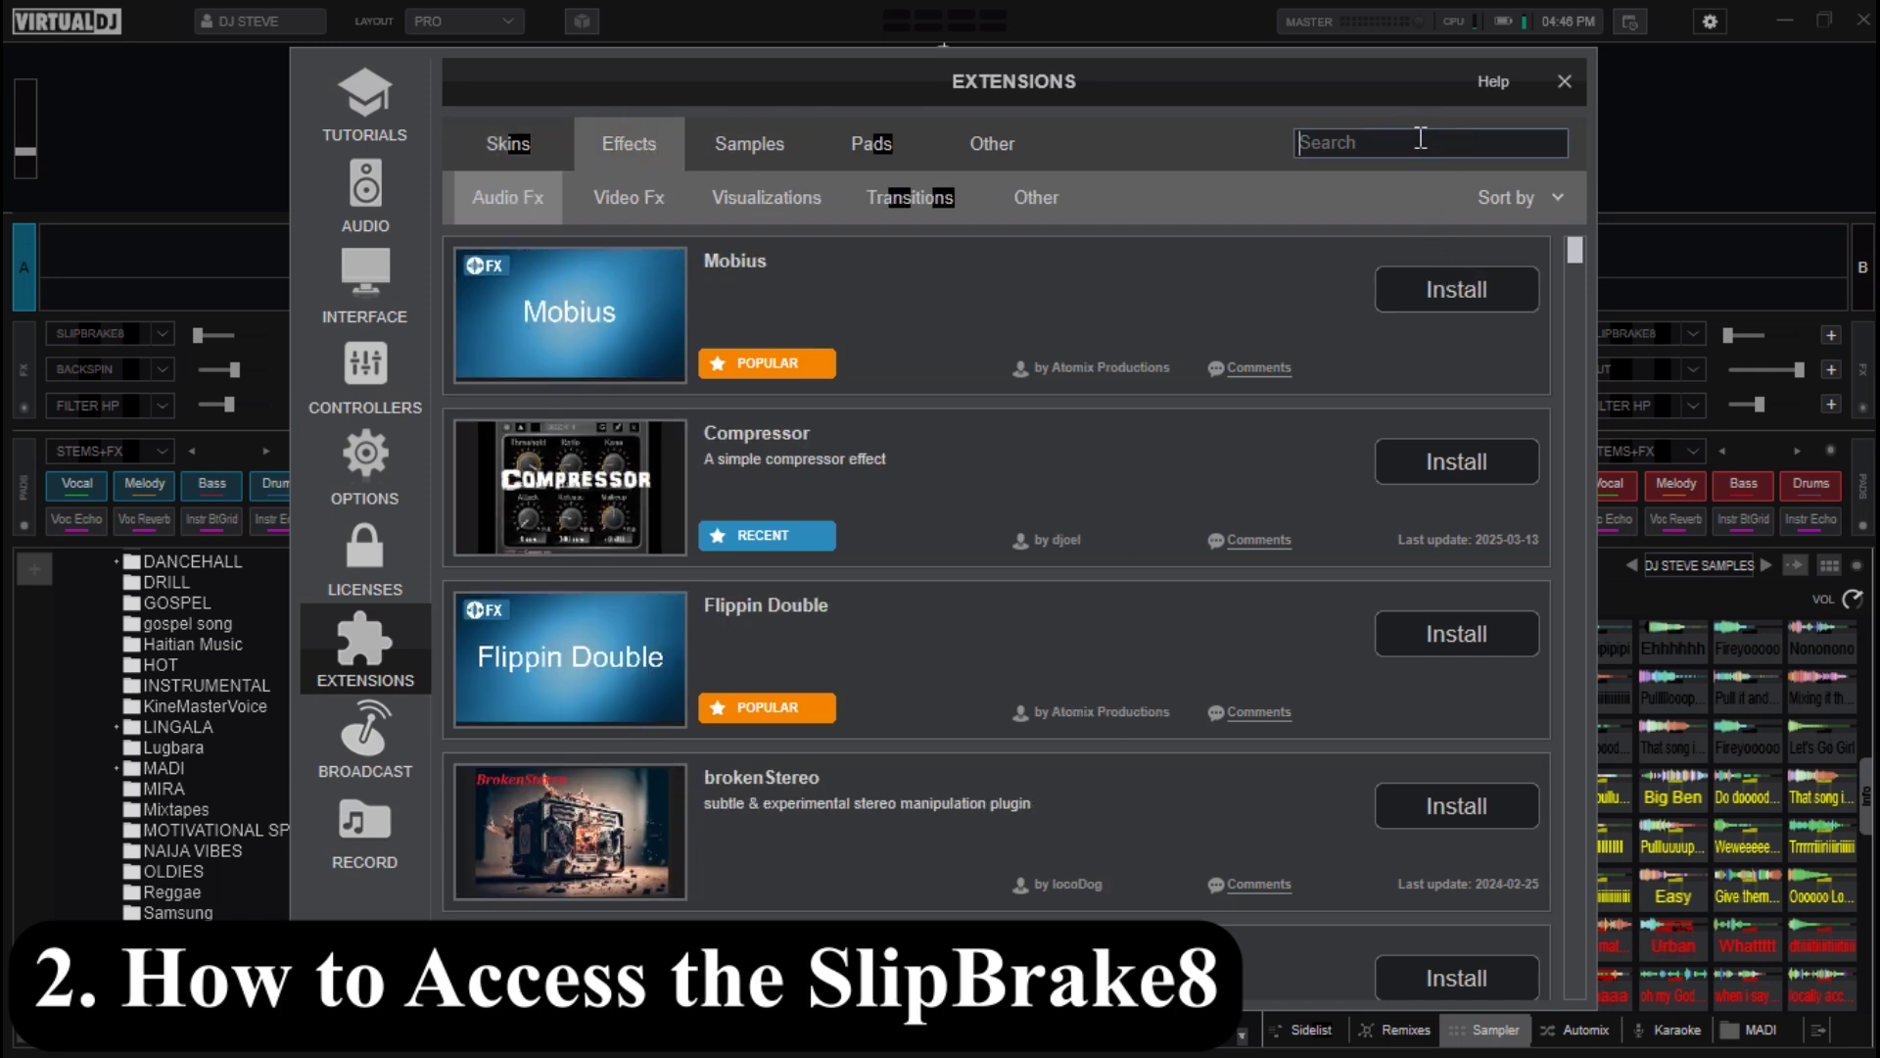
text(slip)
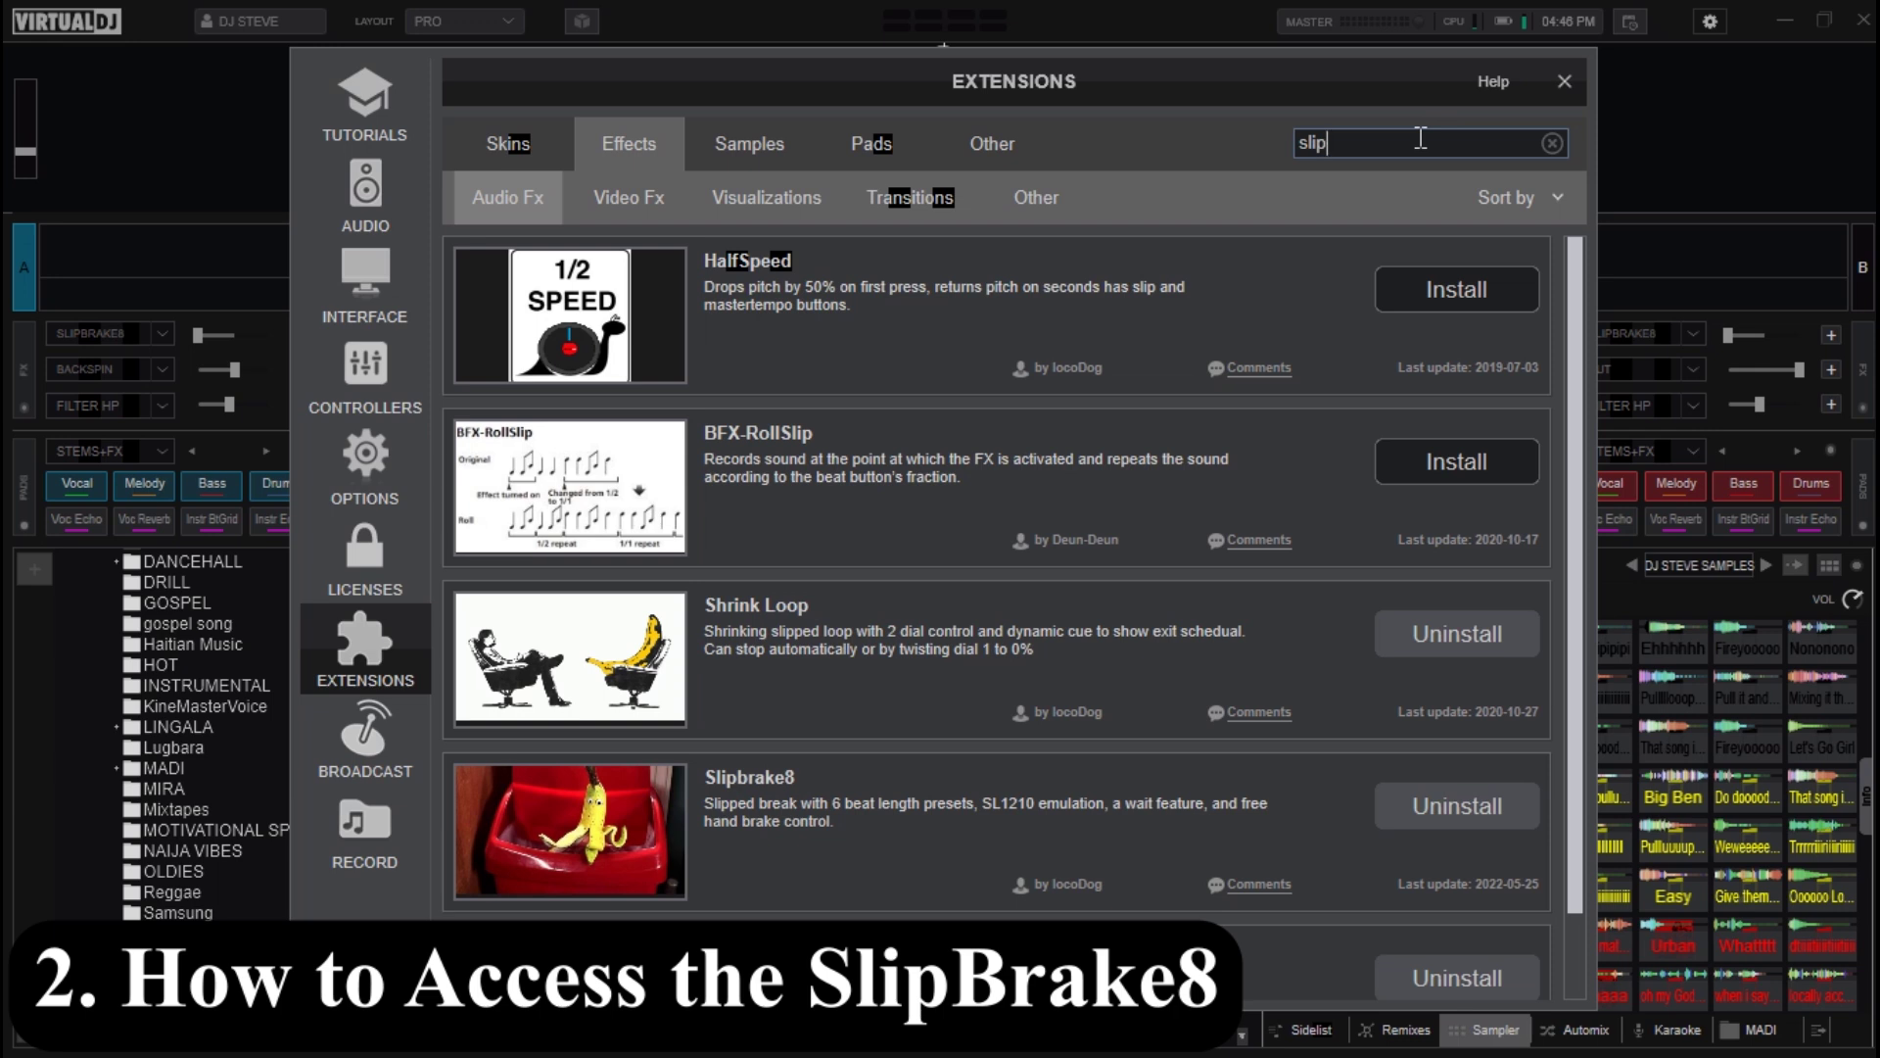
text(bra)
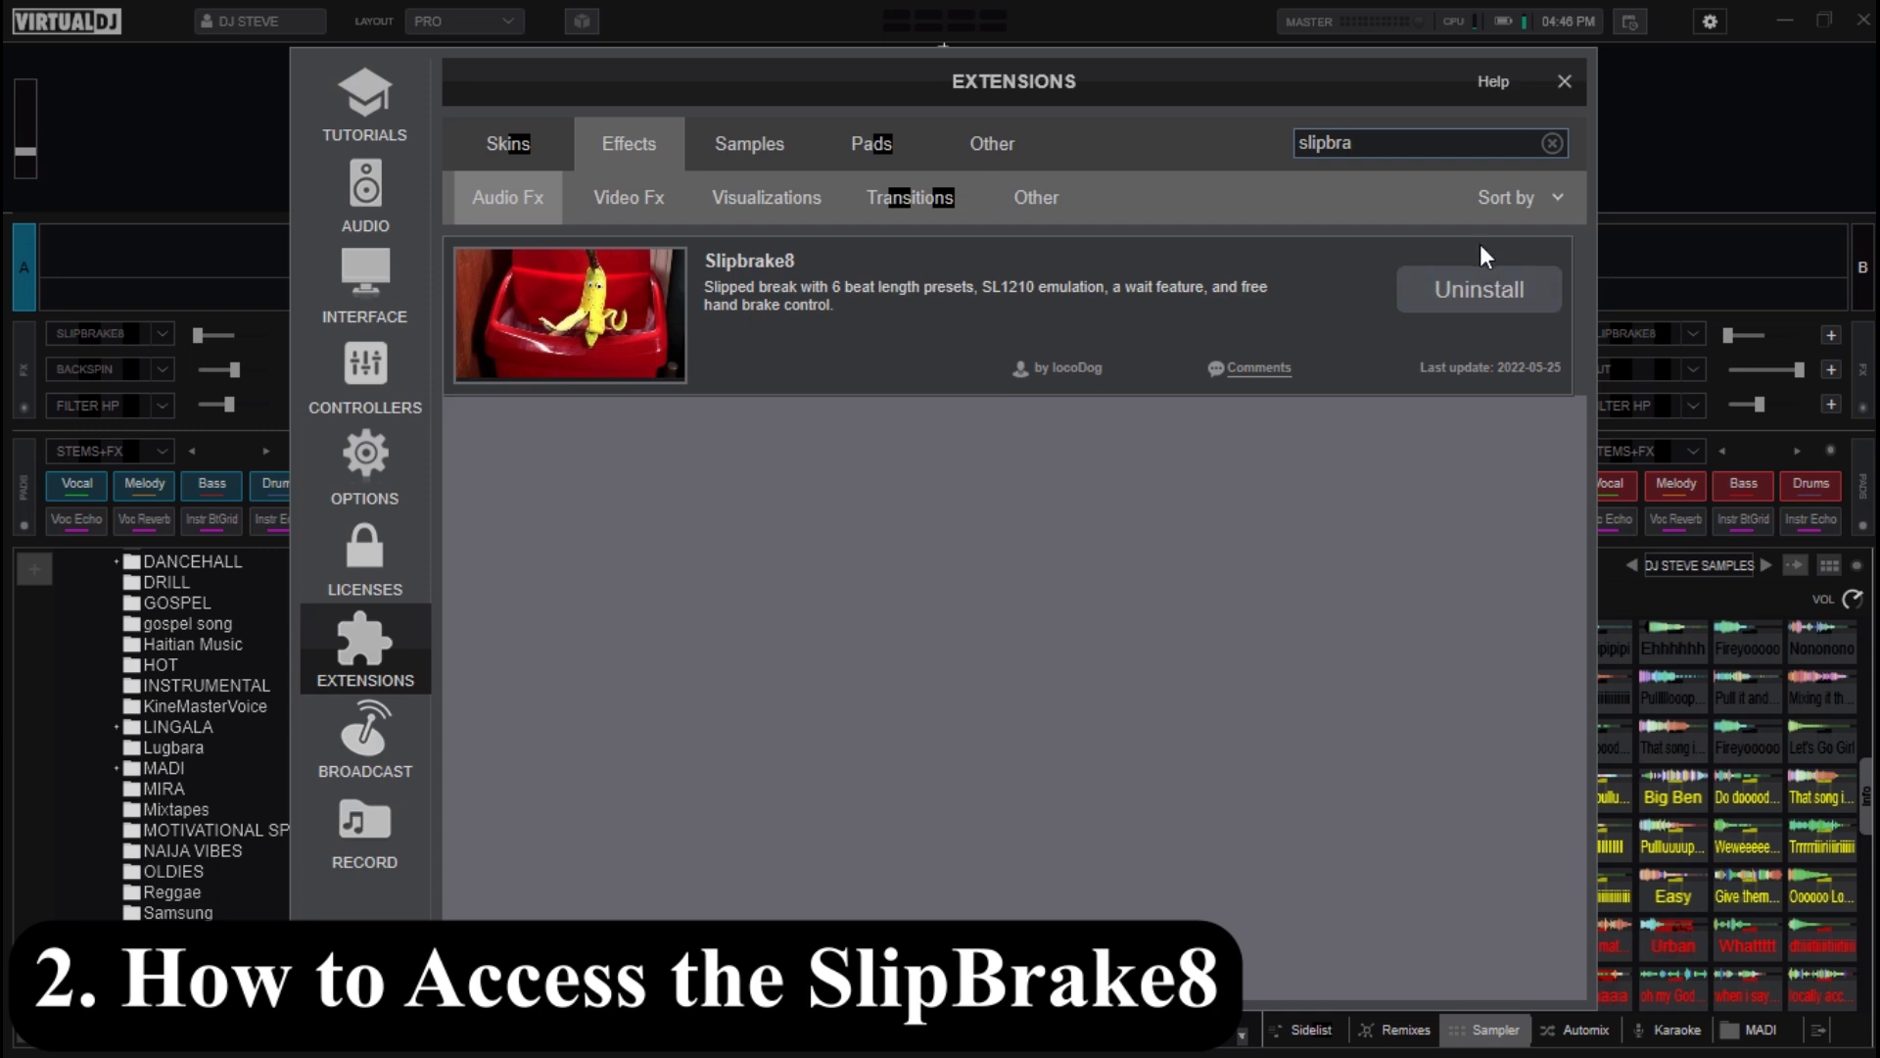
click(1553, 143)
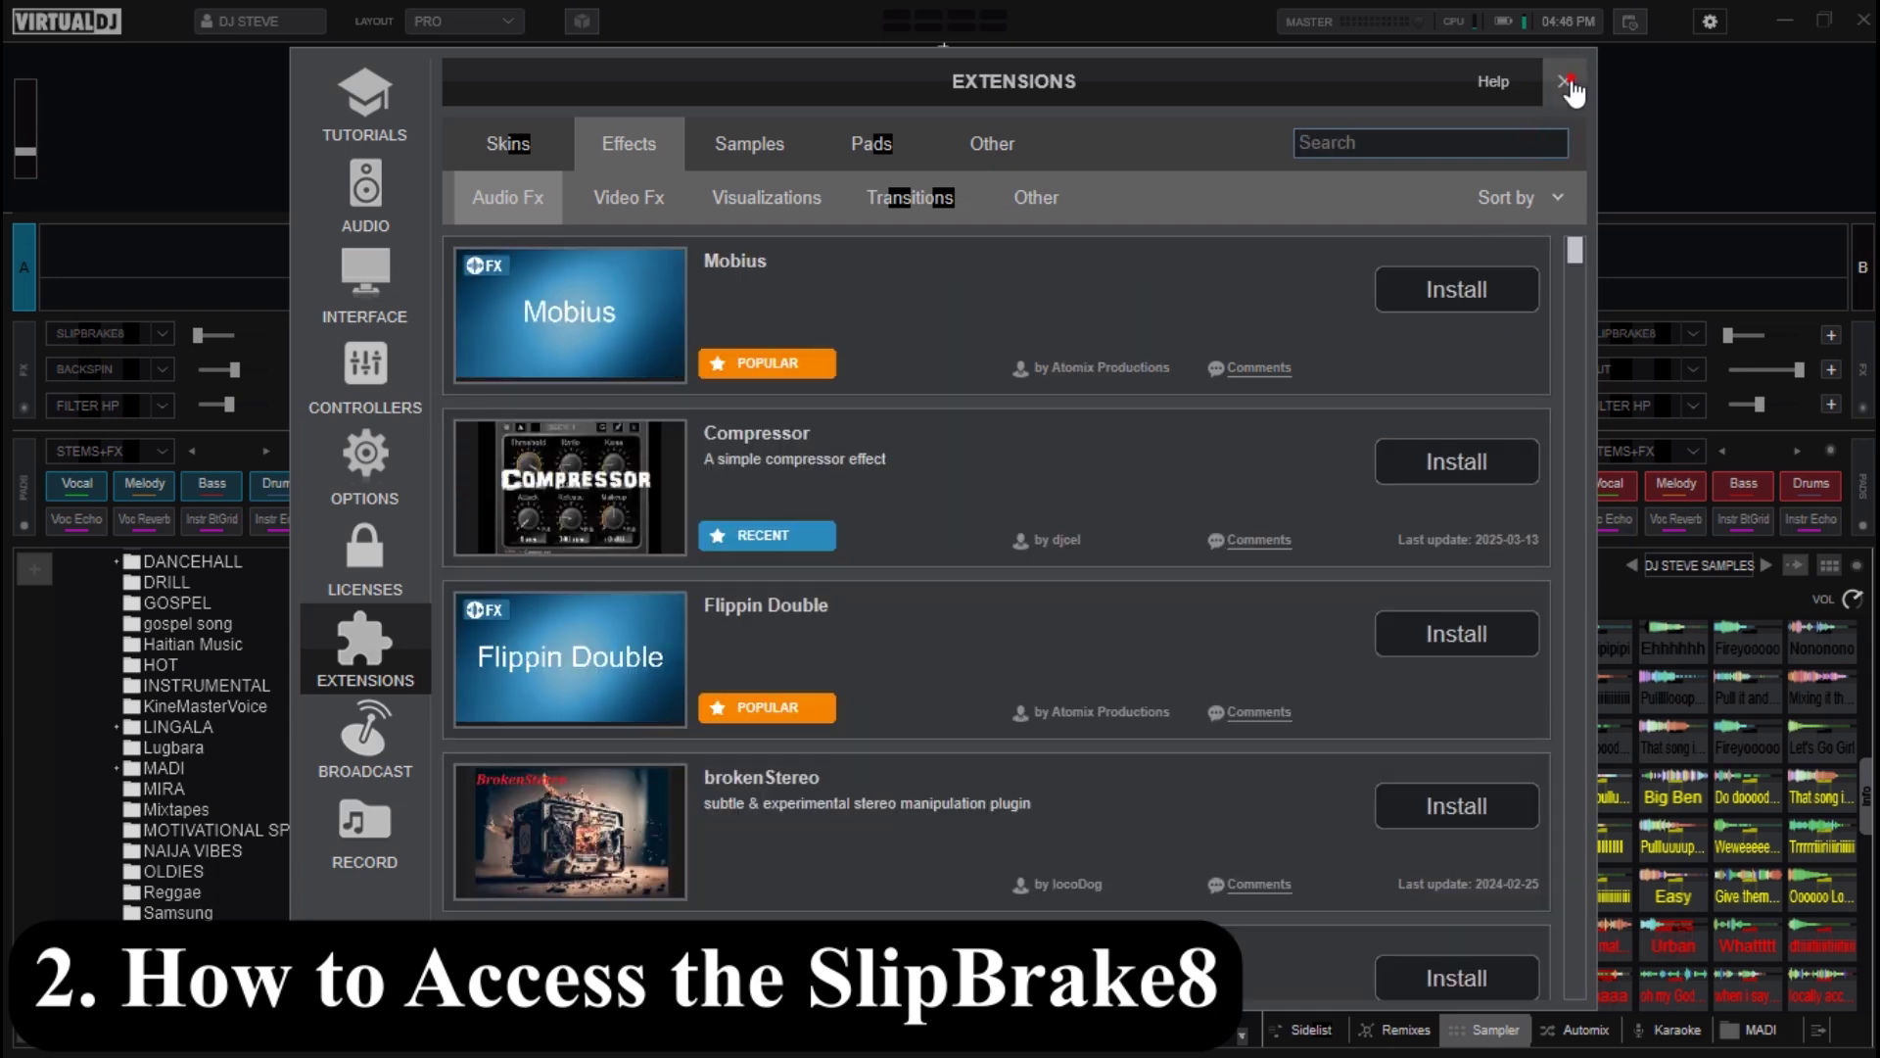
click(1564, 81)
click(161, 333)
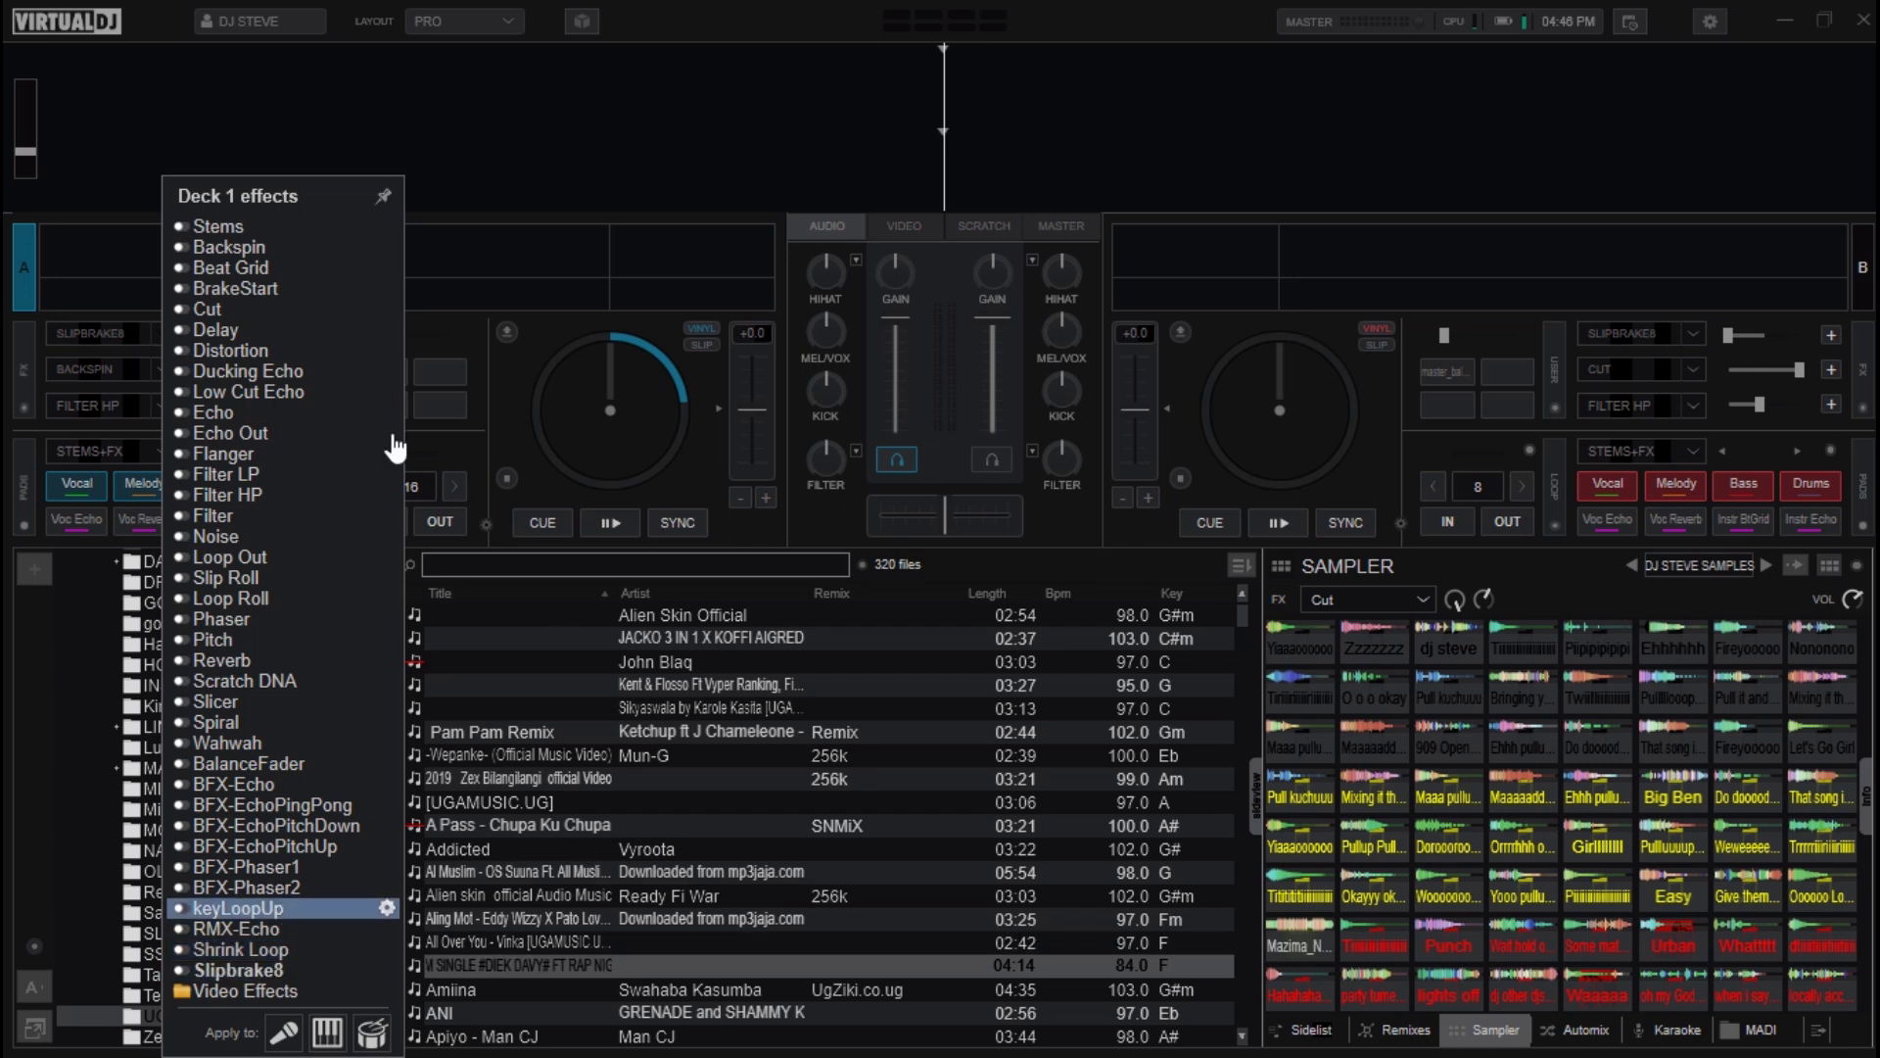
click(225, 970)
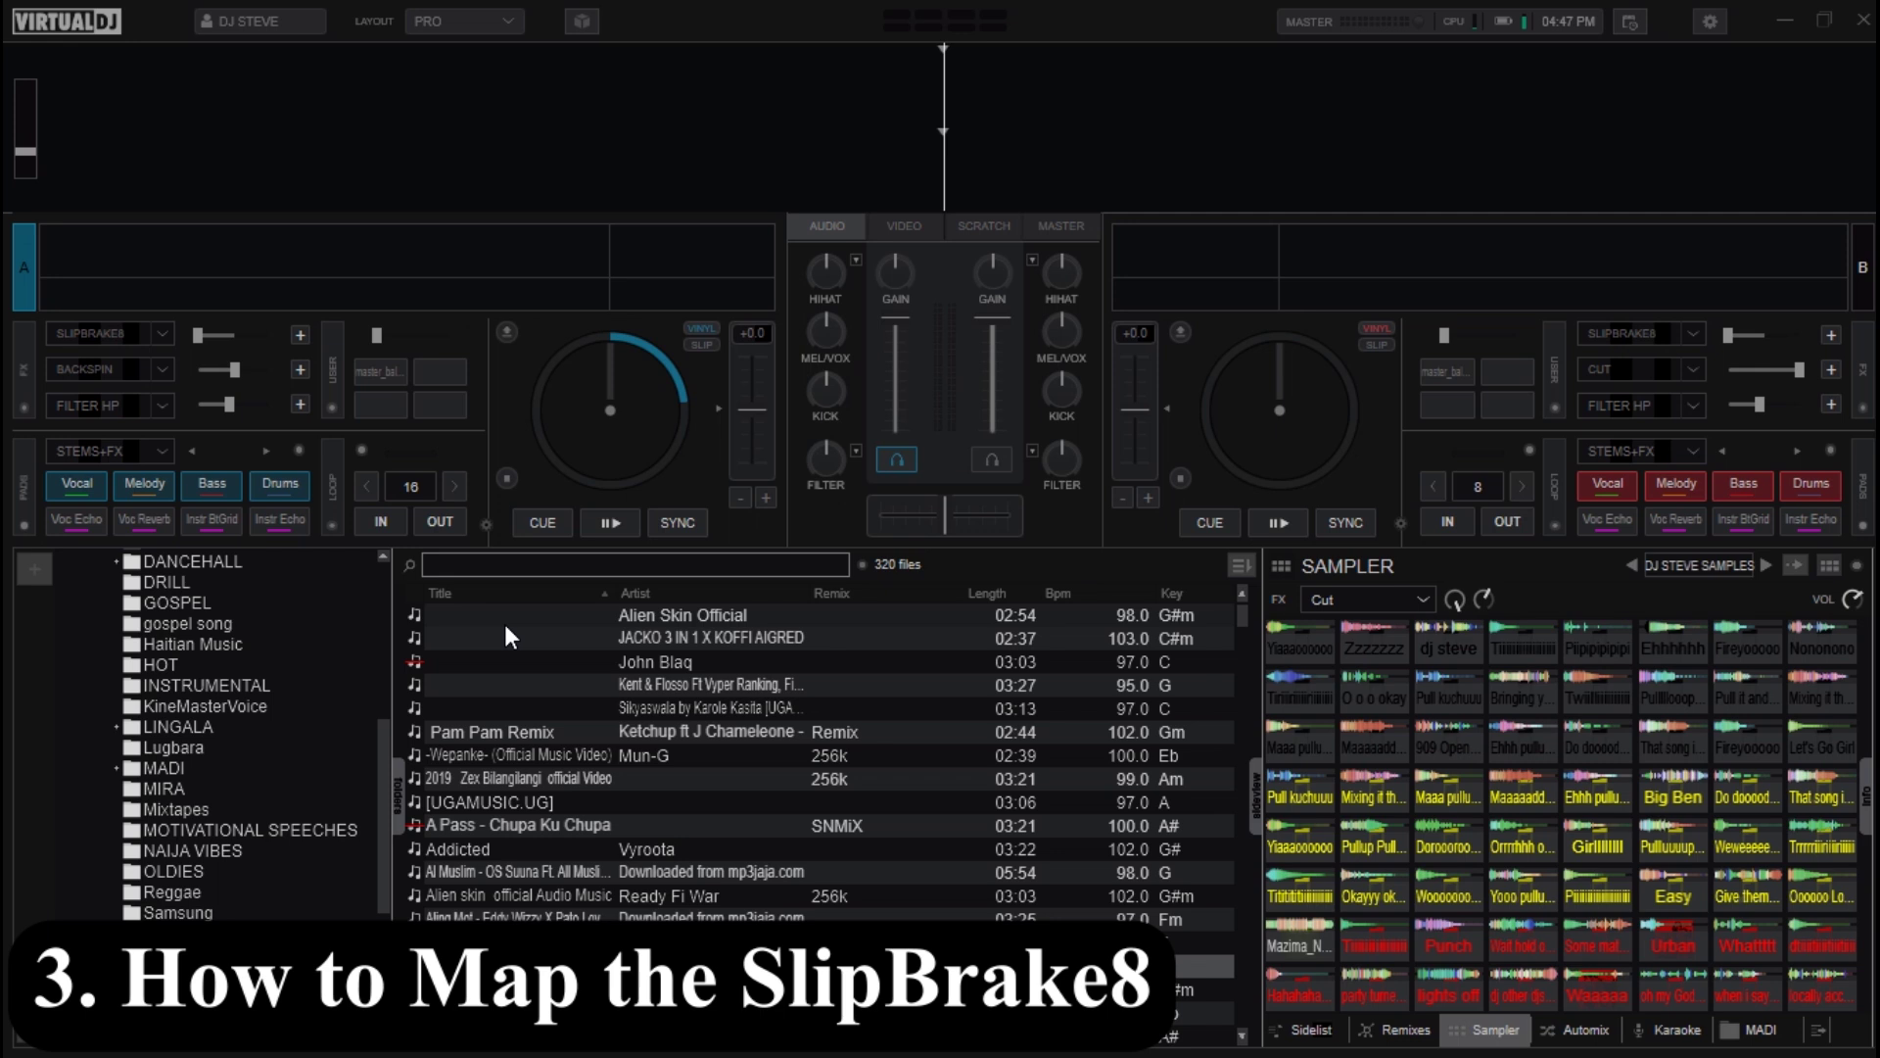
Begin a new mapping in the advanced keyboard editor with CTRL+S as its key
click(1709, 23)
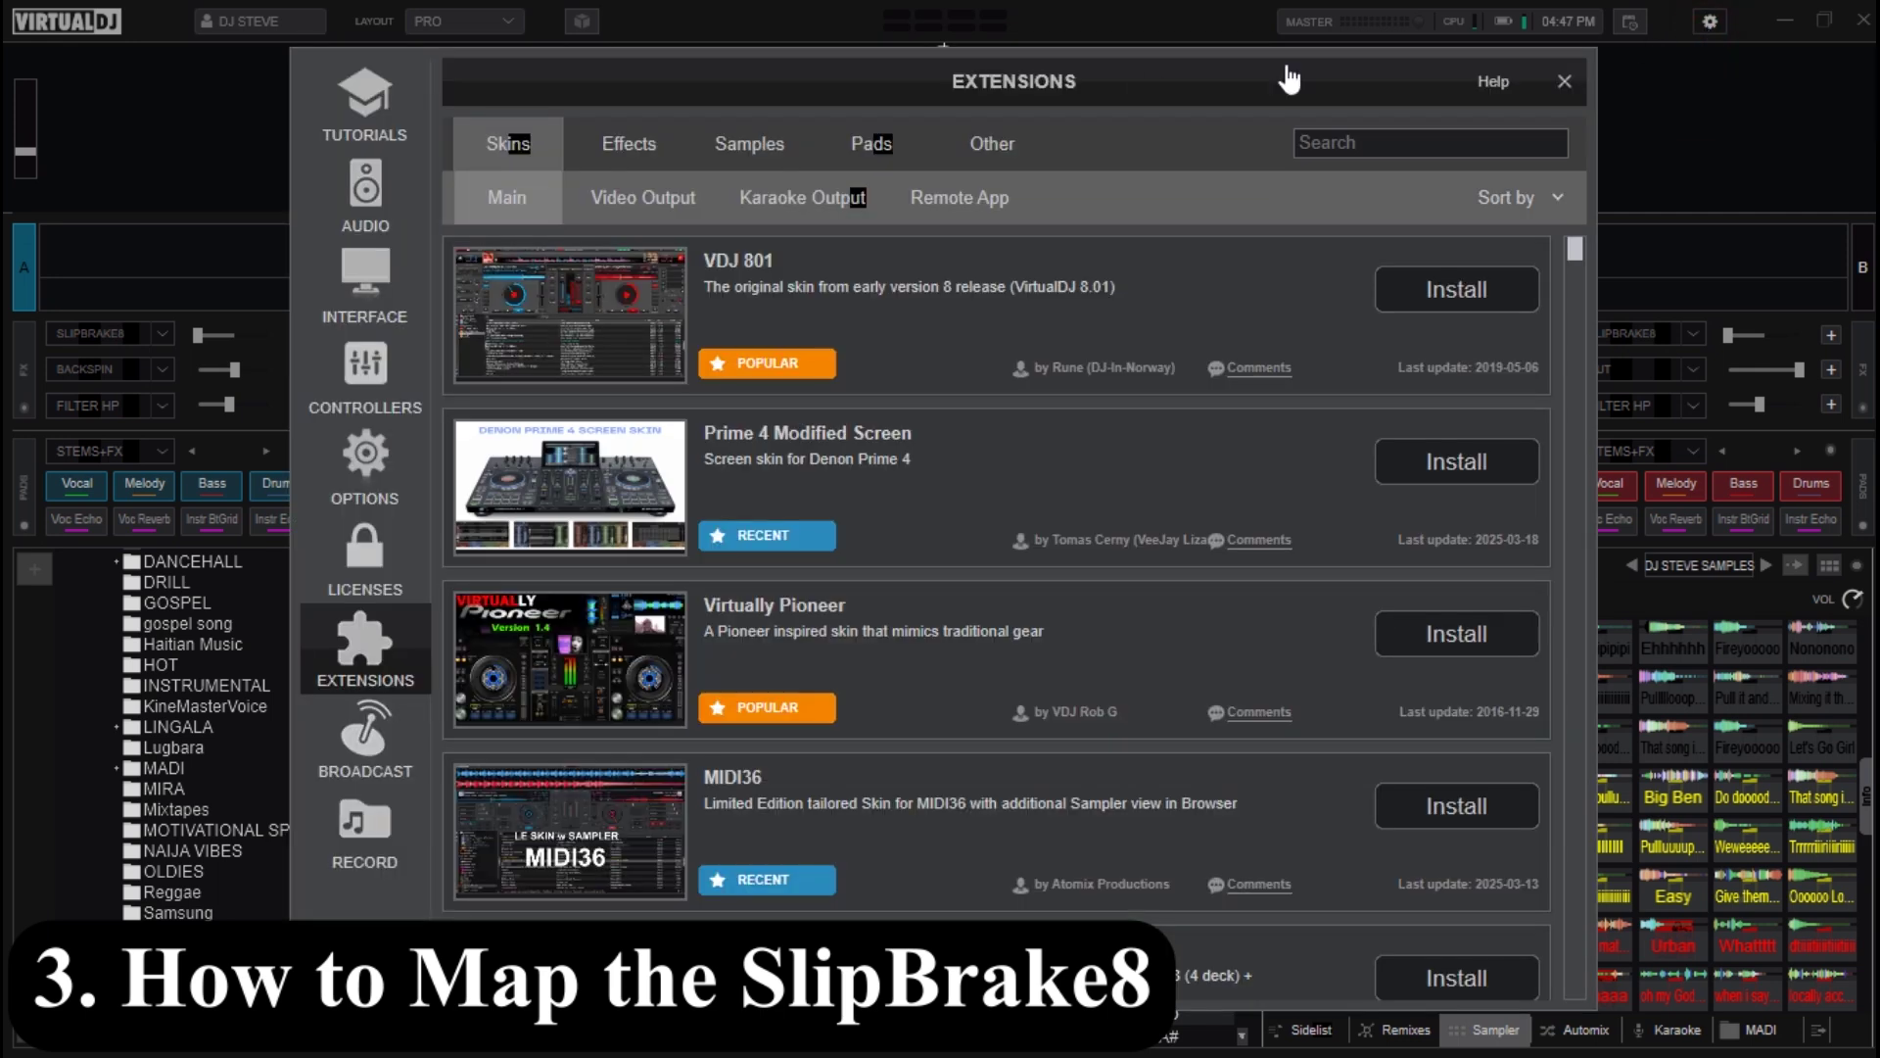
click(397, 397)
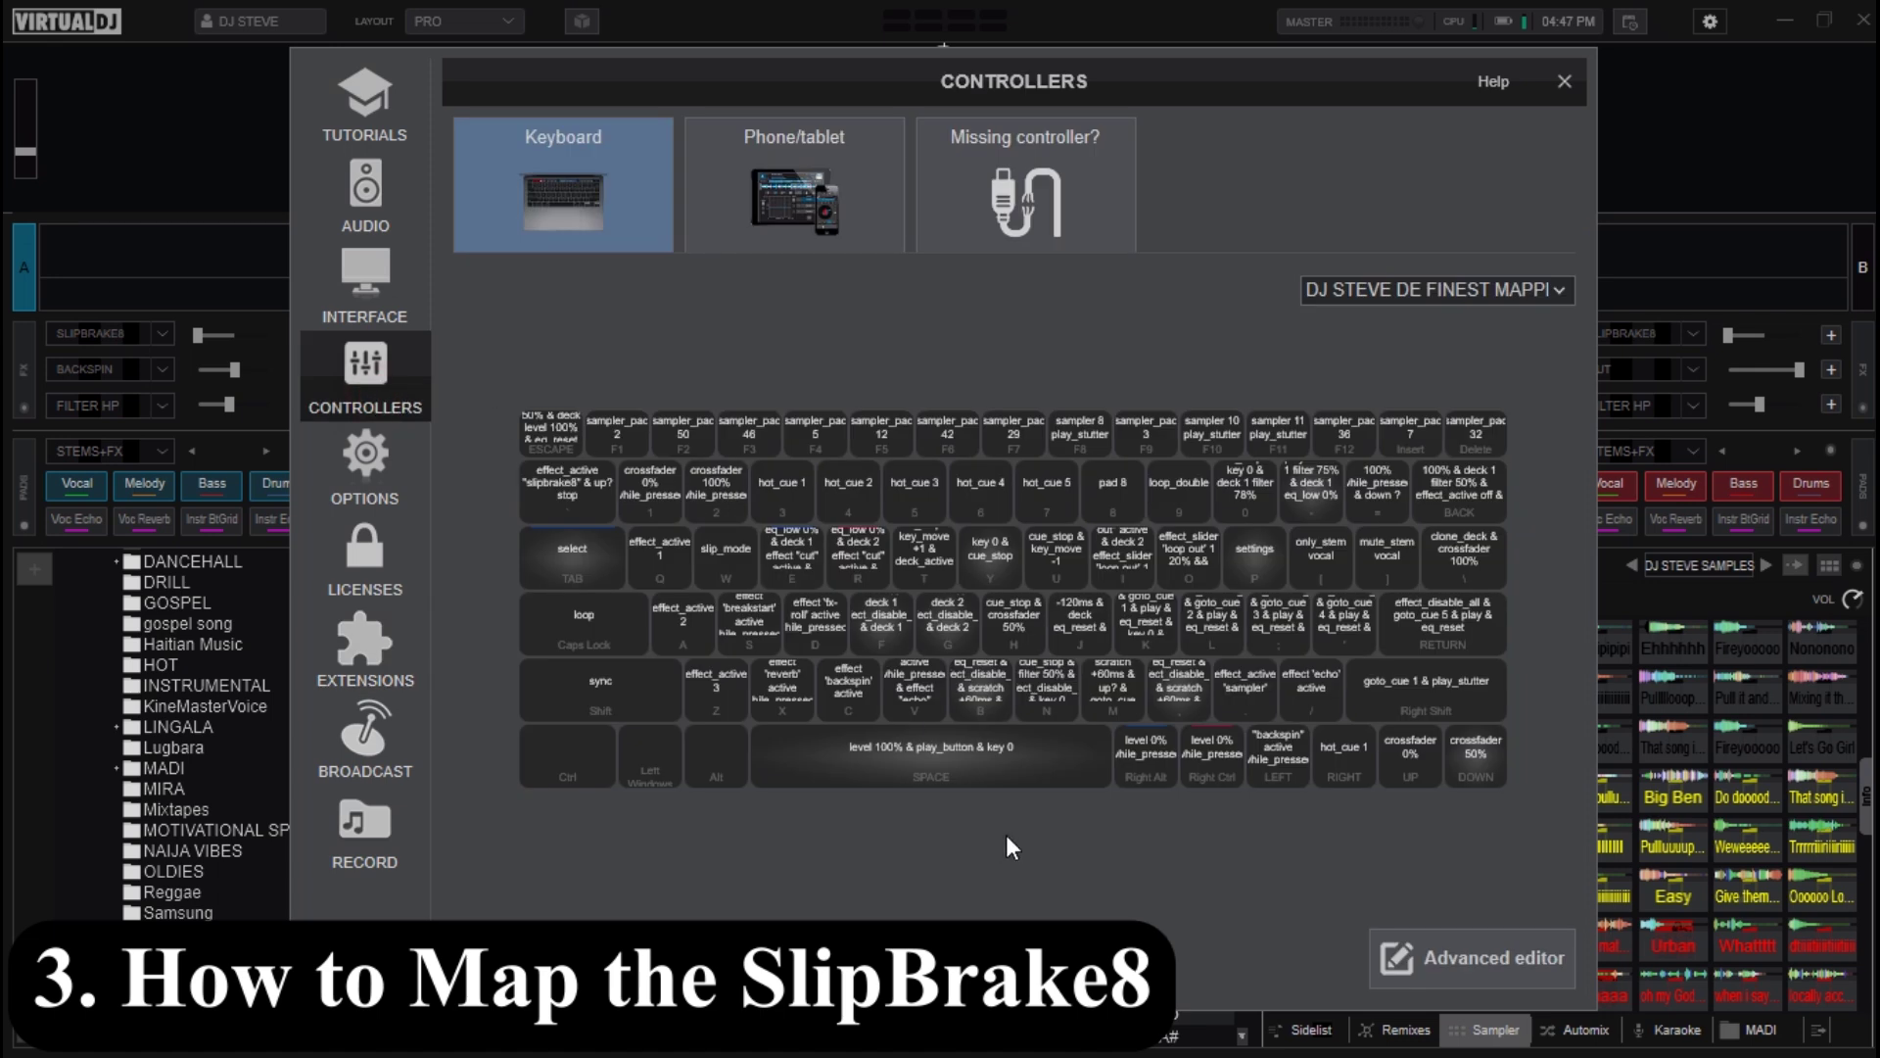
click(1496, 959)
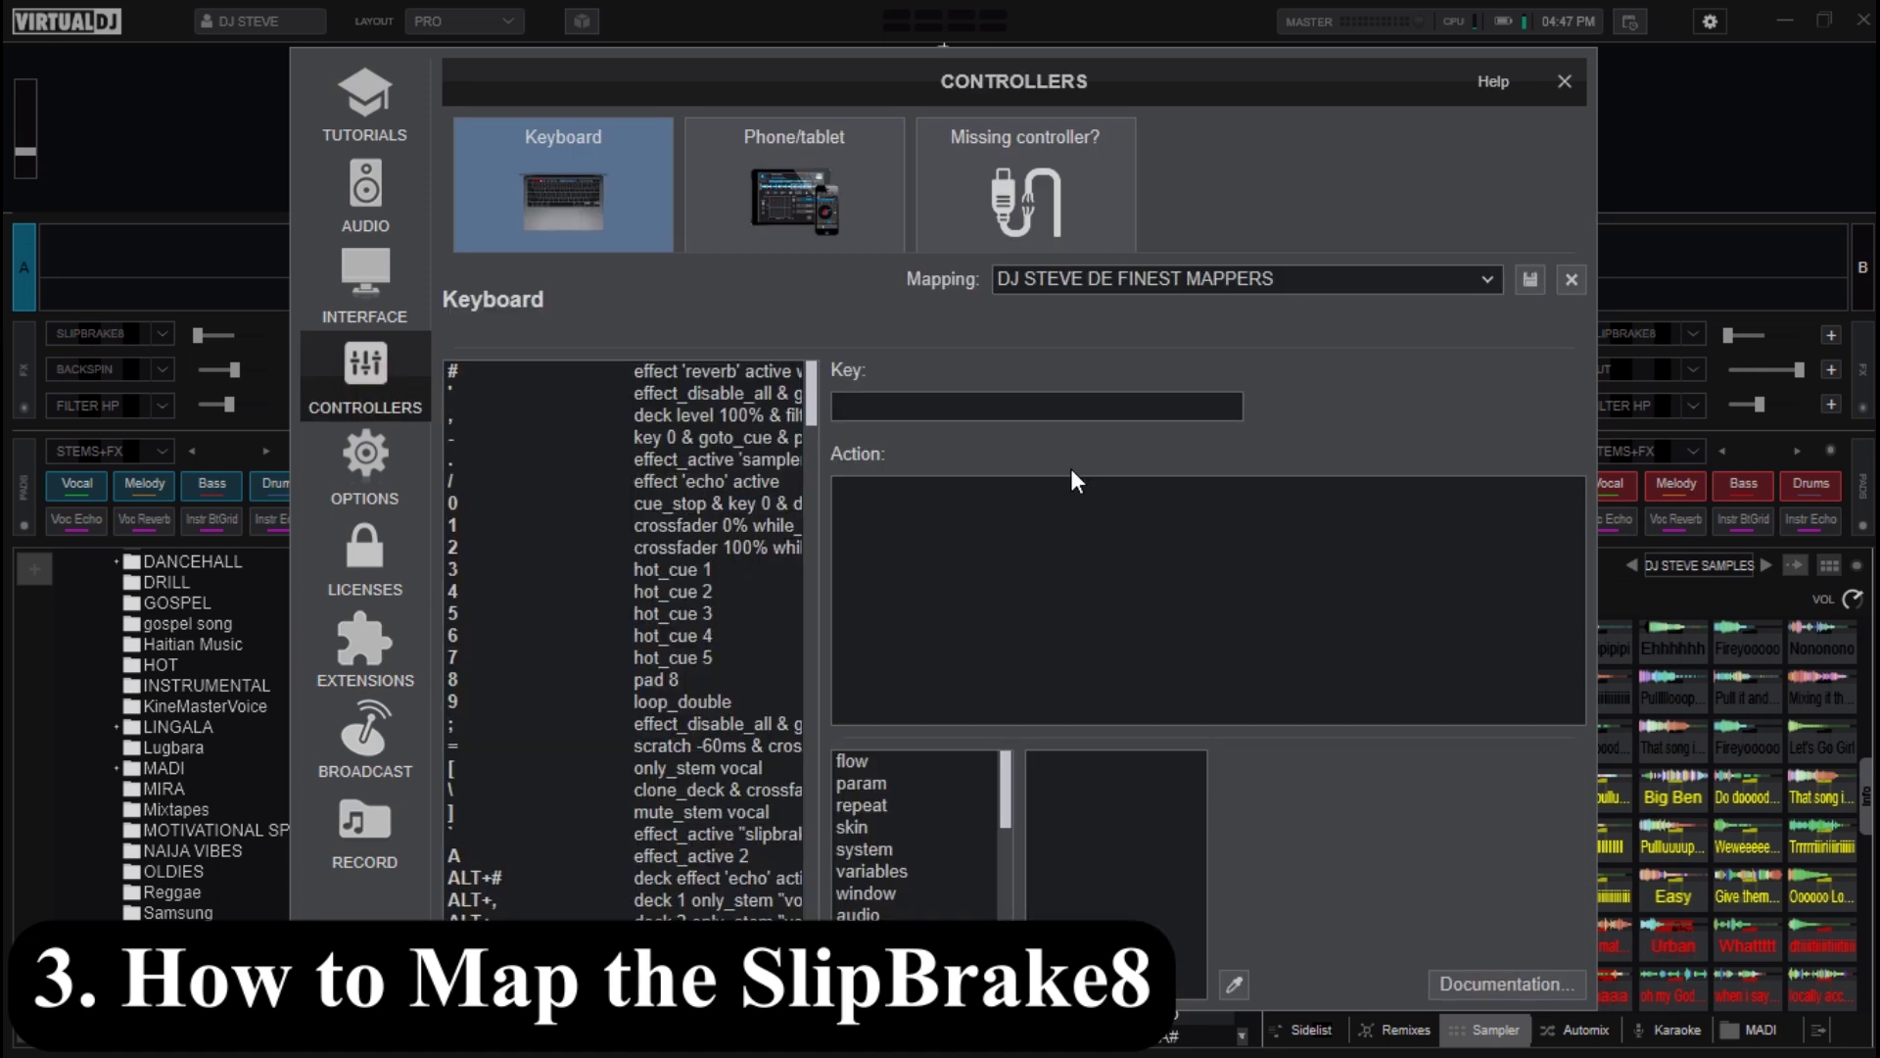
click(928, 411)
key(ctrl+s)
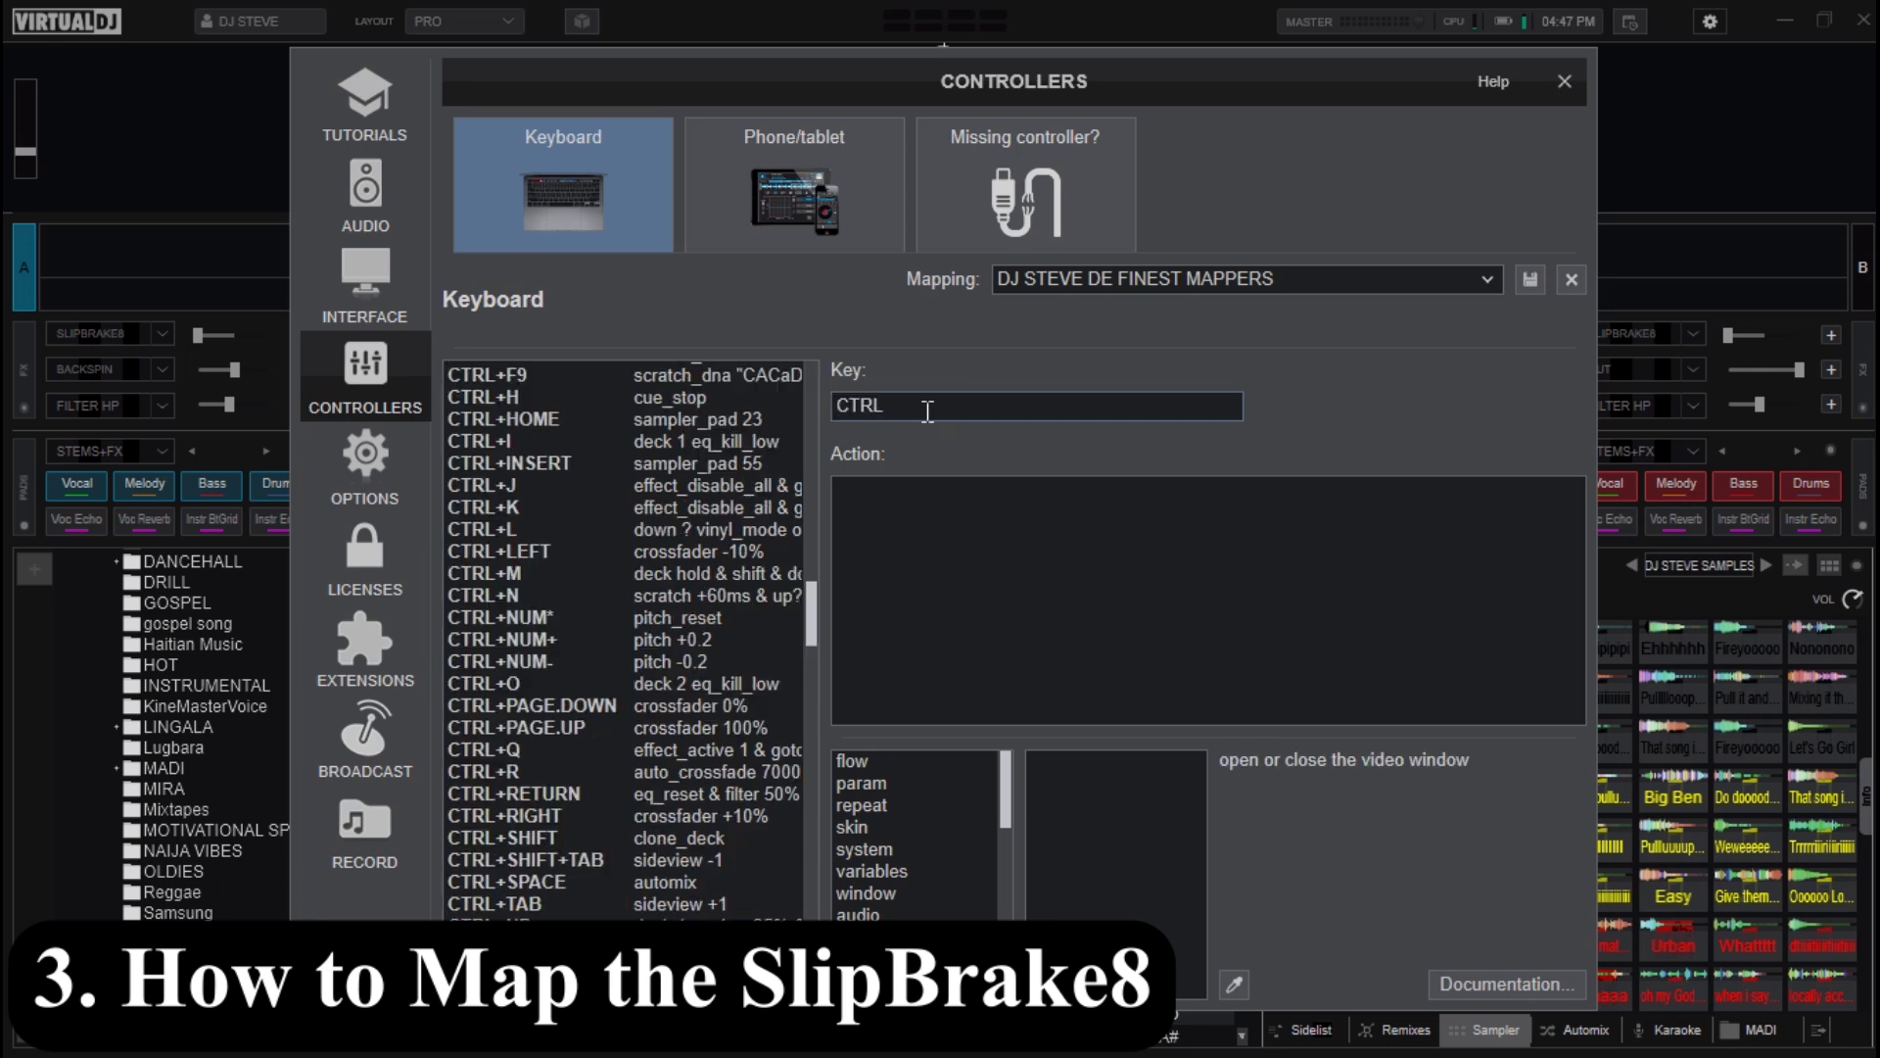
Set the CTRL+S action to deck active effect_select 'SlipBrake8' & effect_active
click(919, 507)
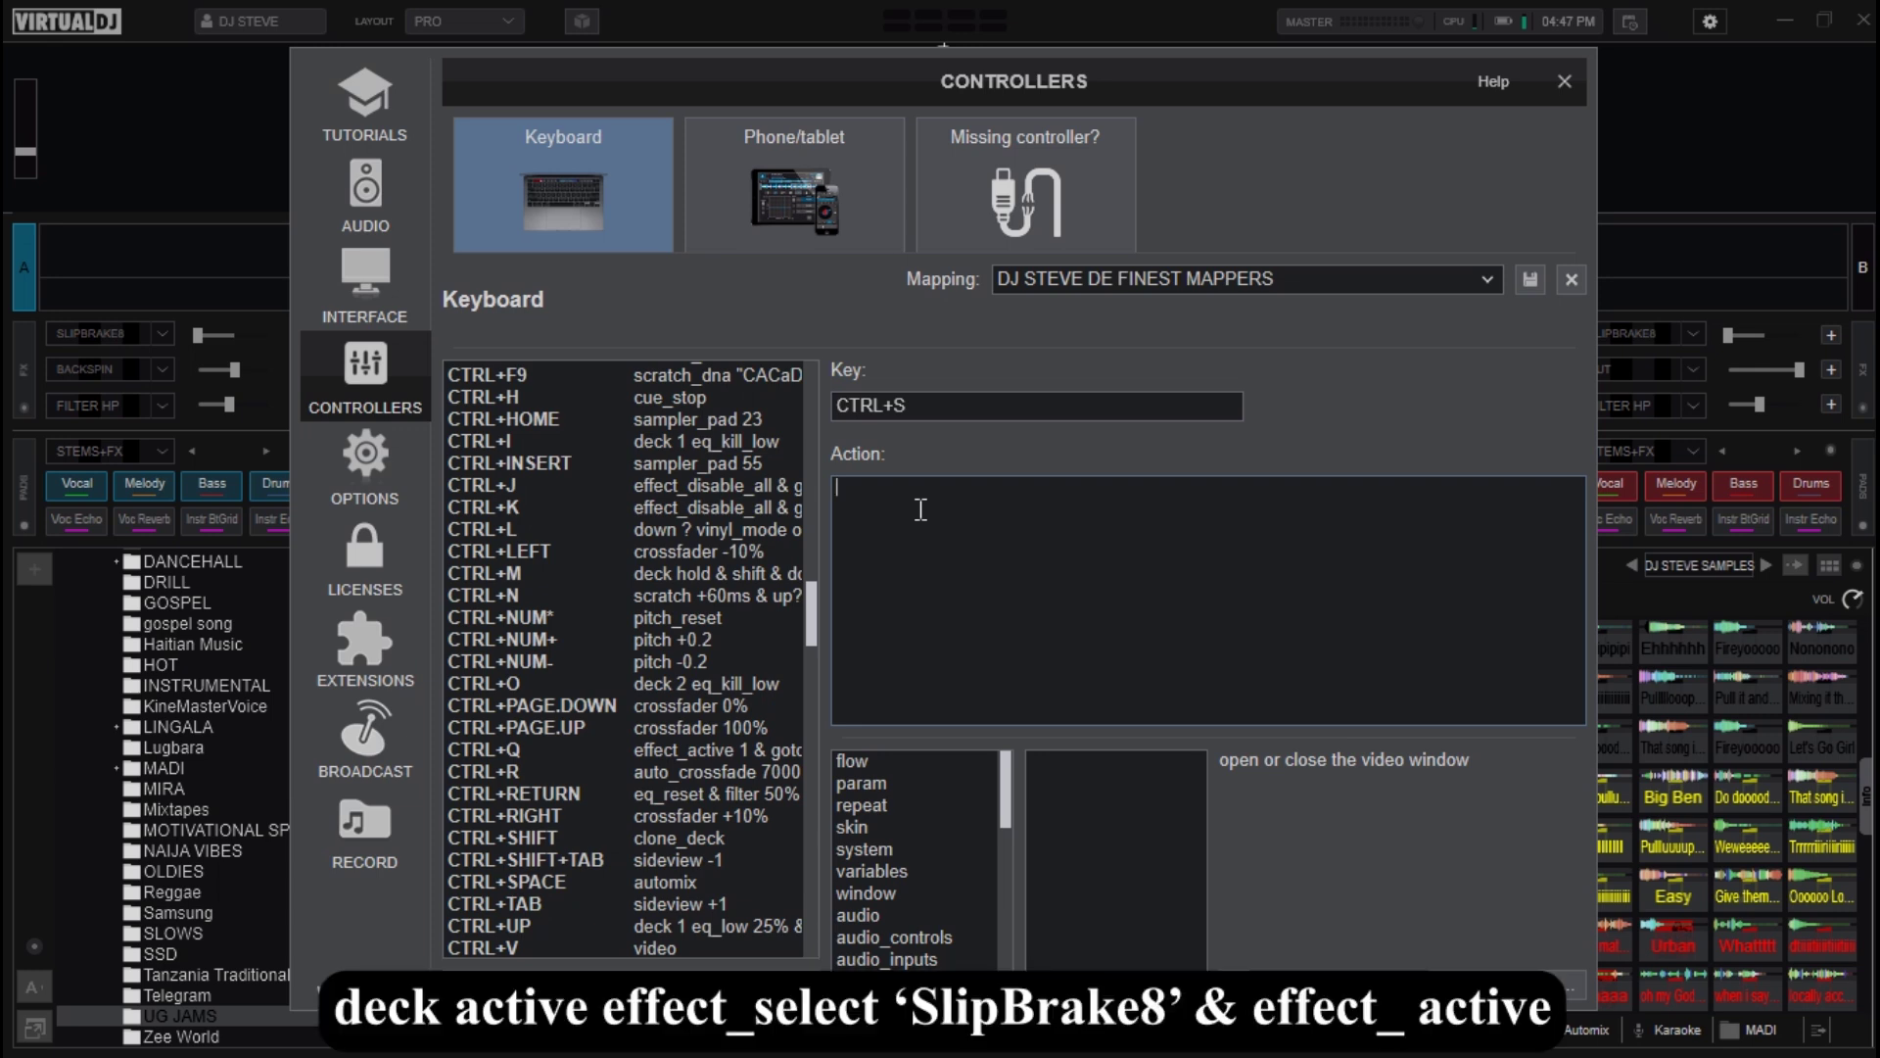
text(de)
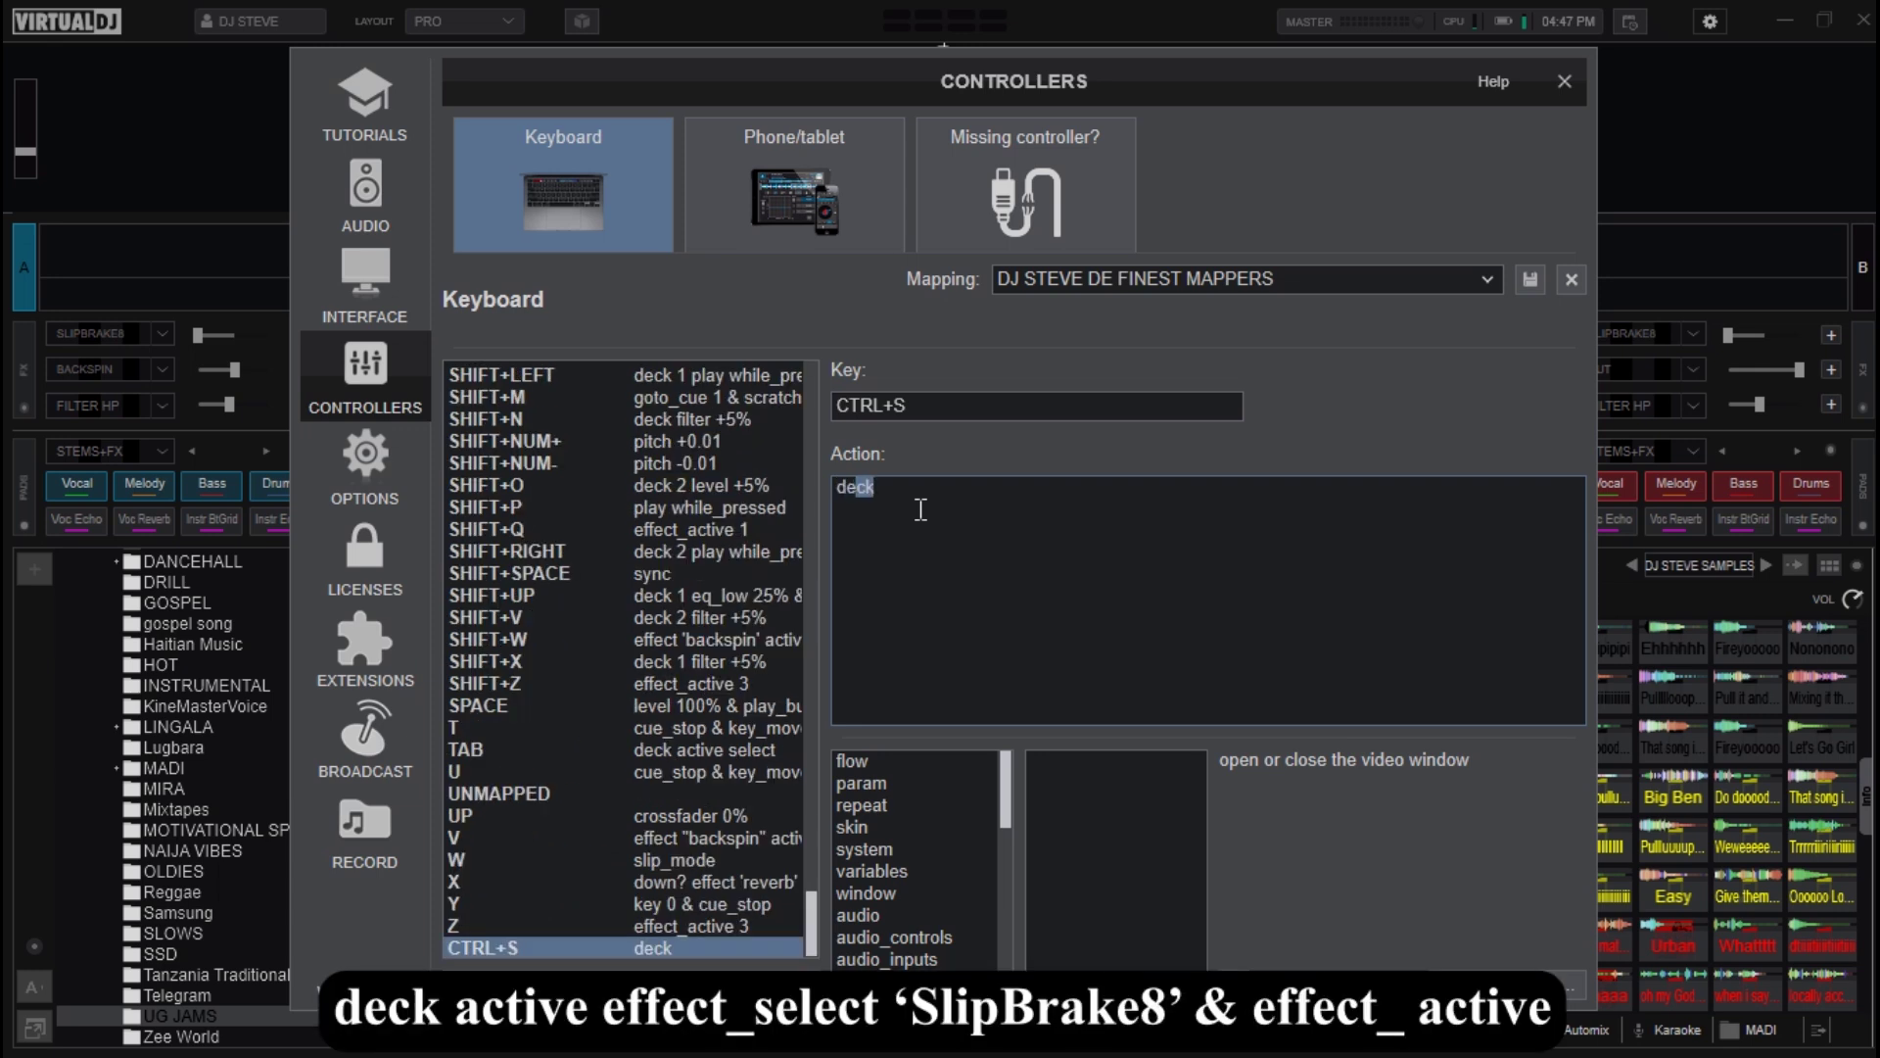
text(ck active)
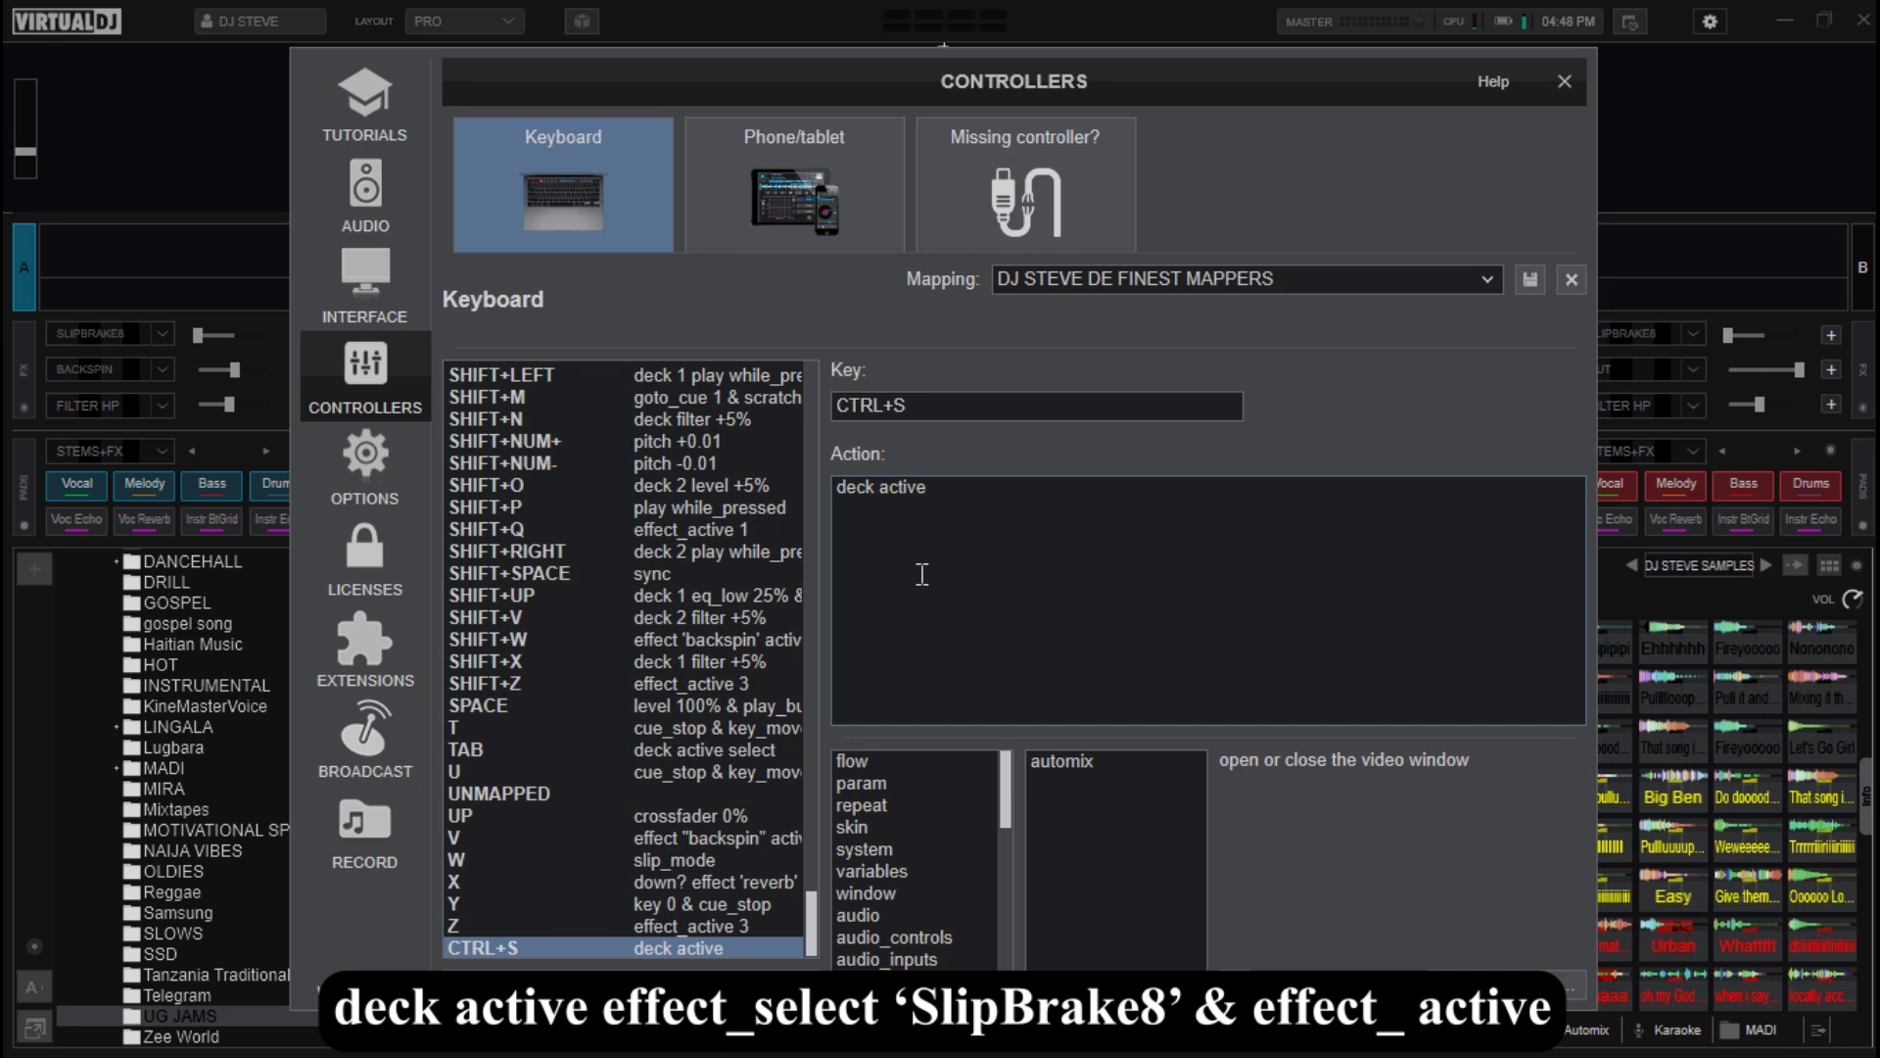
text( ef)
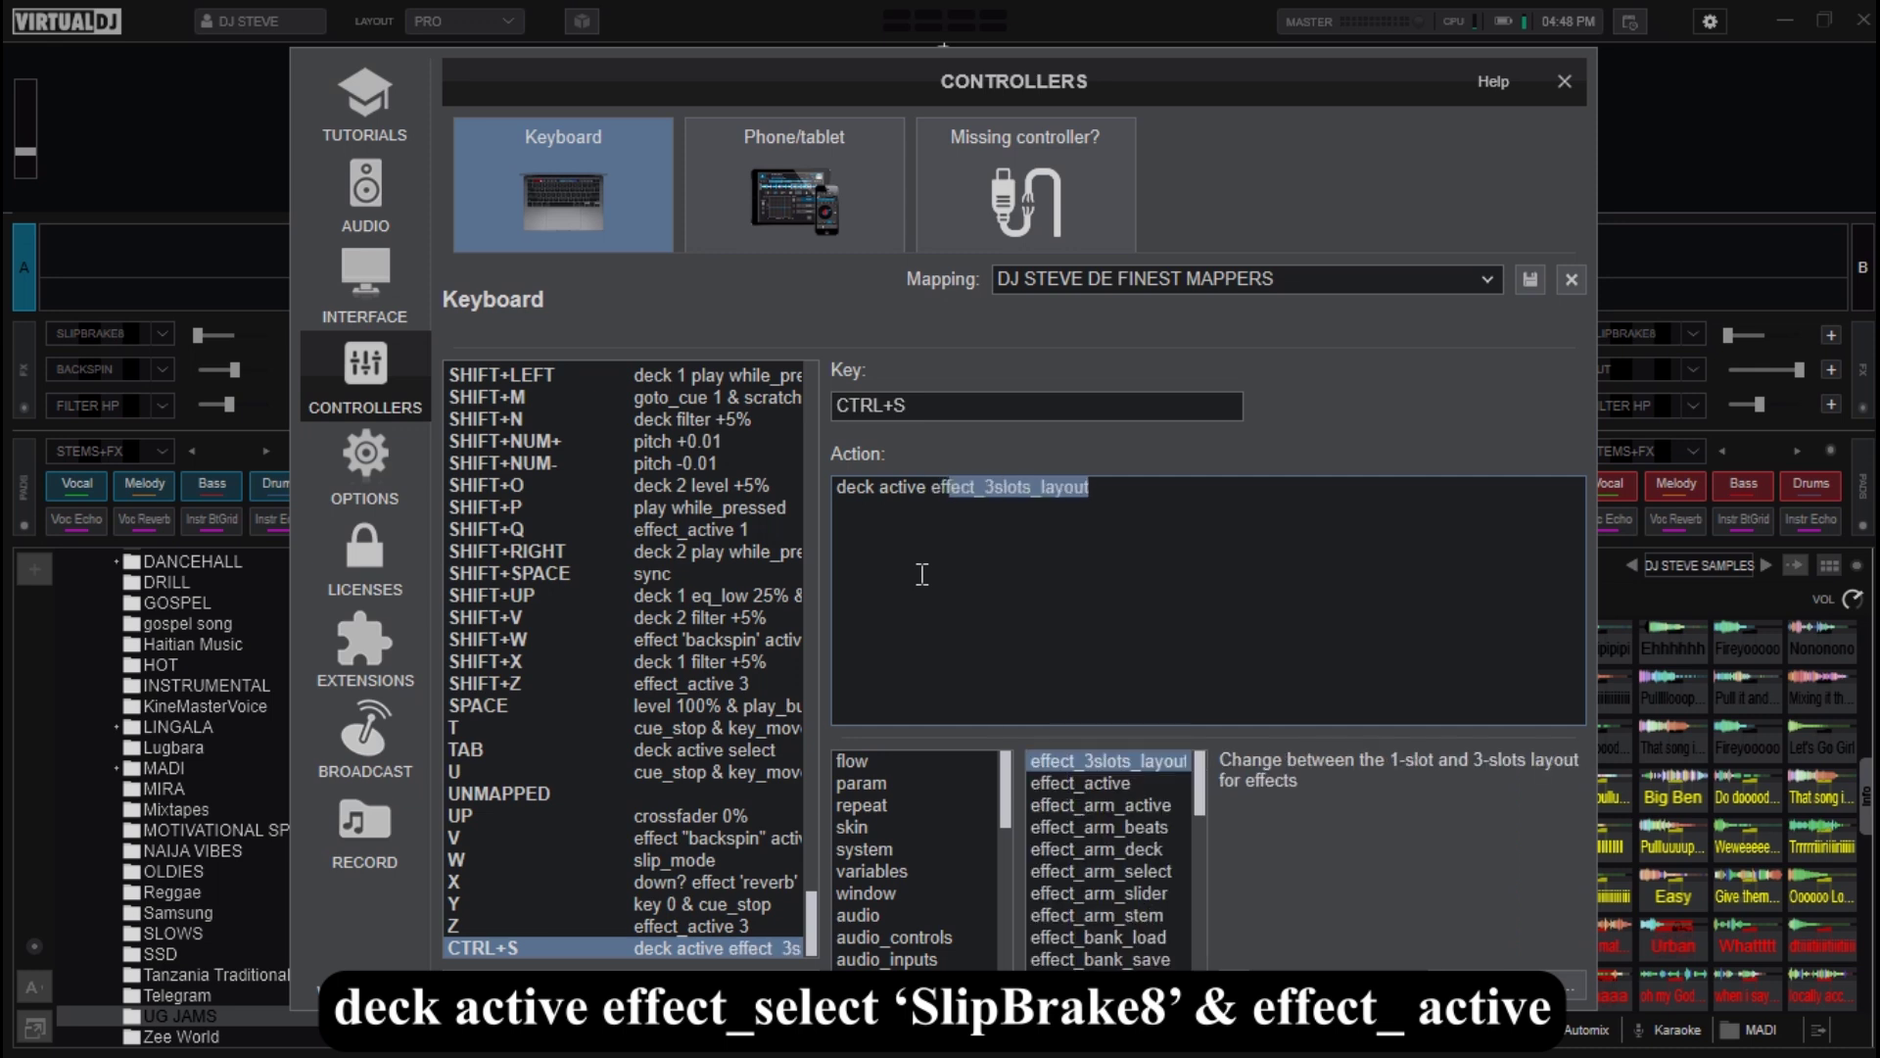
text(fect_select)
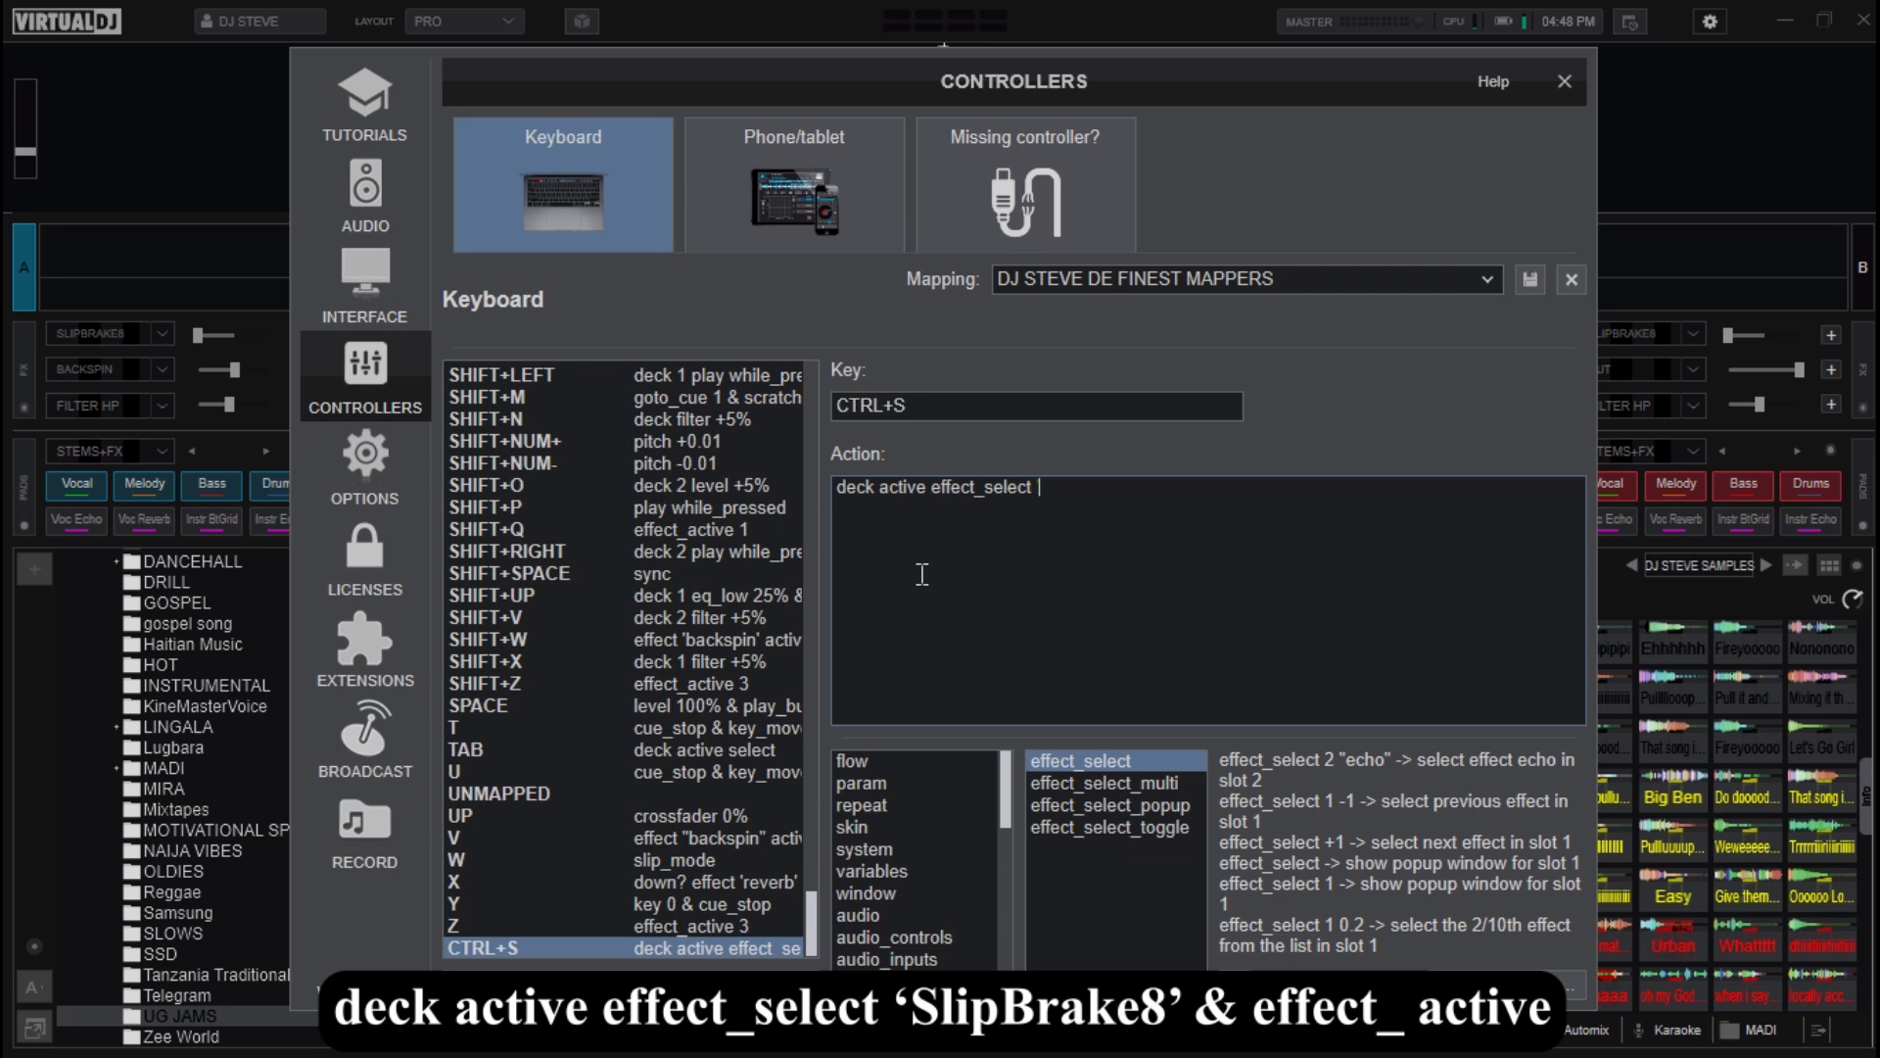
text( 'sli)
key(BackSpace)
key(BackSpace)
key(BackSpace)
text(S)
text(Brake8' & effect)
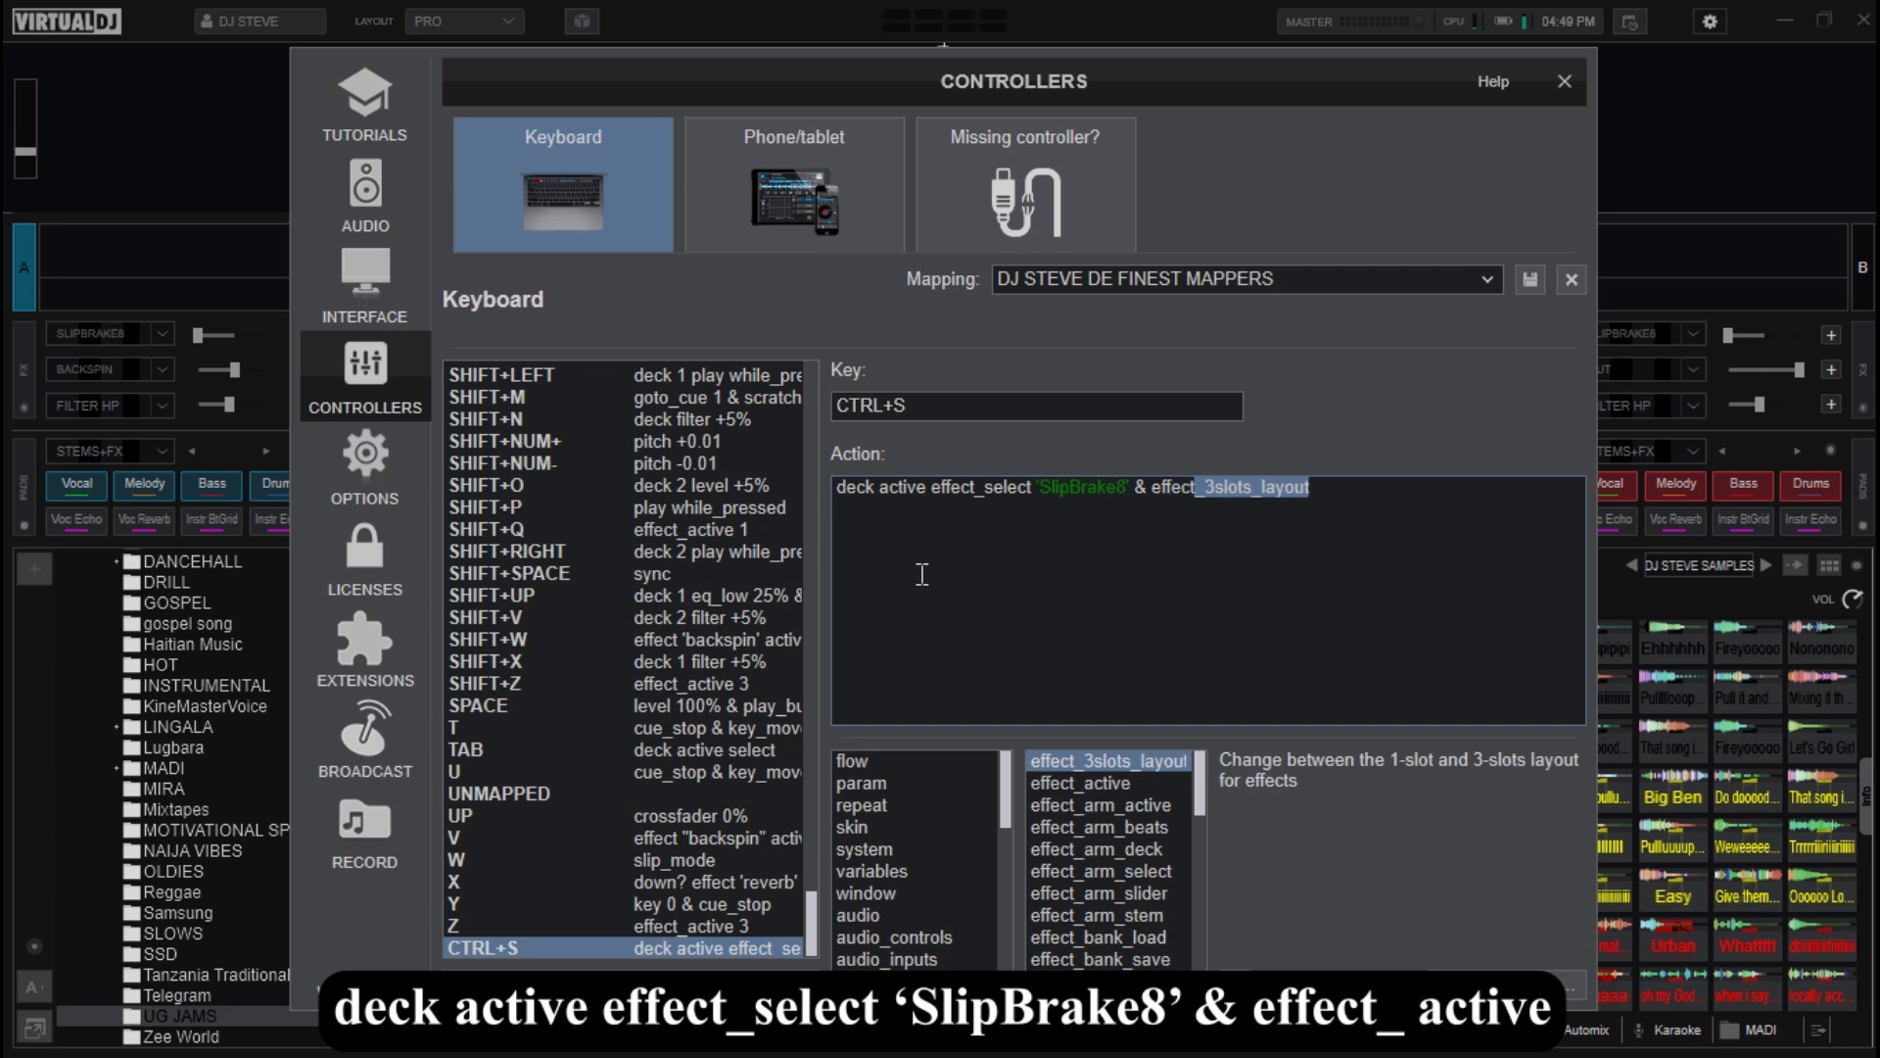
text(_active)
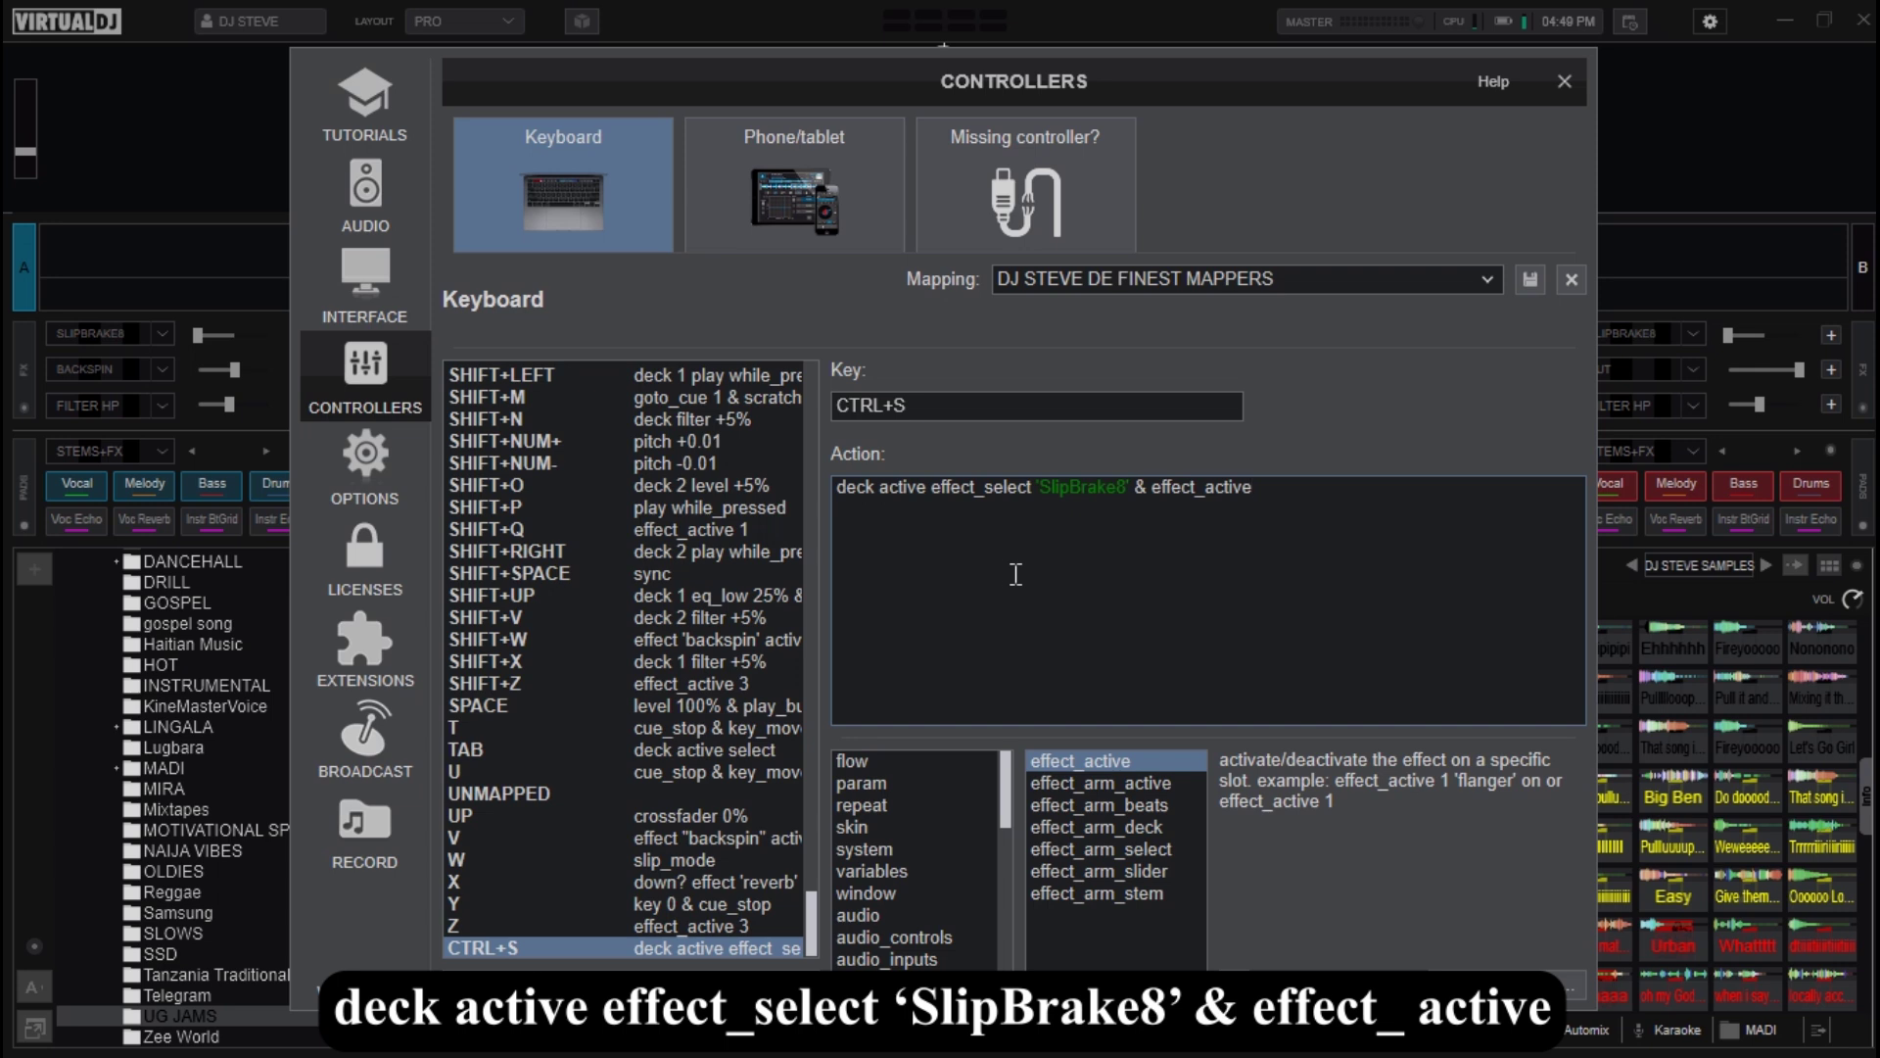
Commit the CTRL+S SlipBrake8 mapping to the list and start a new mapping on CTRL+D
double_click(871, 497)
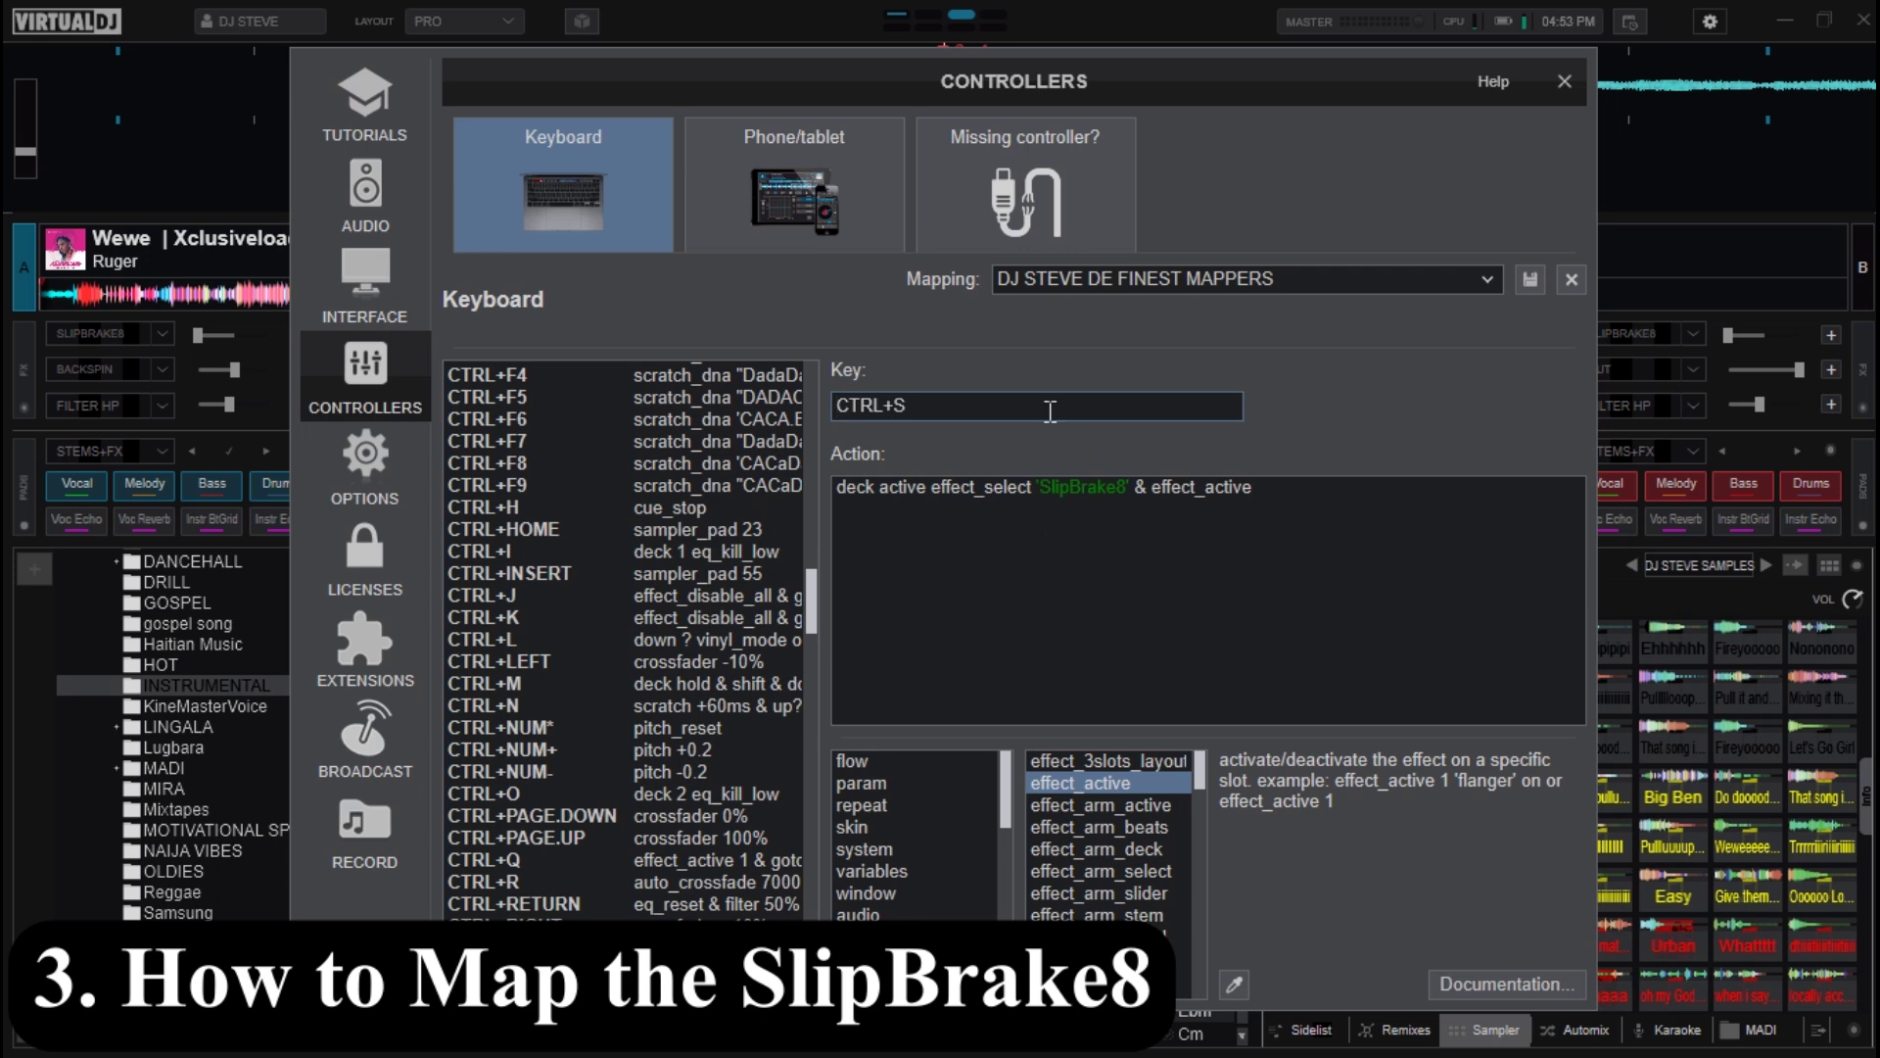
key(ctrl)
key(ctrl+d)
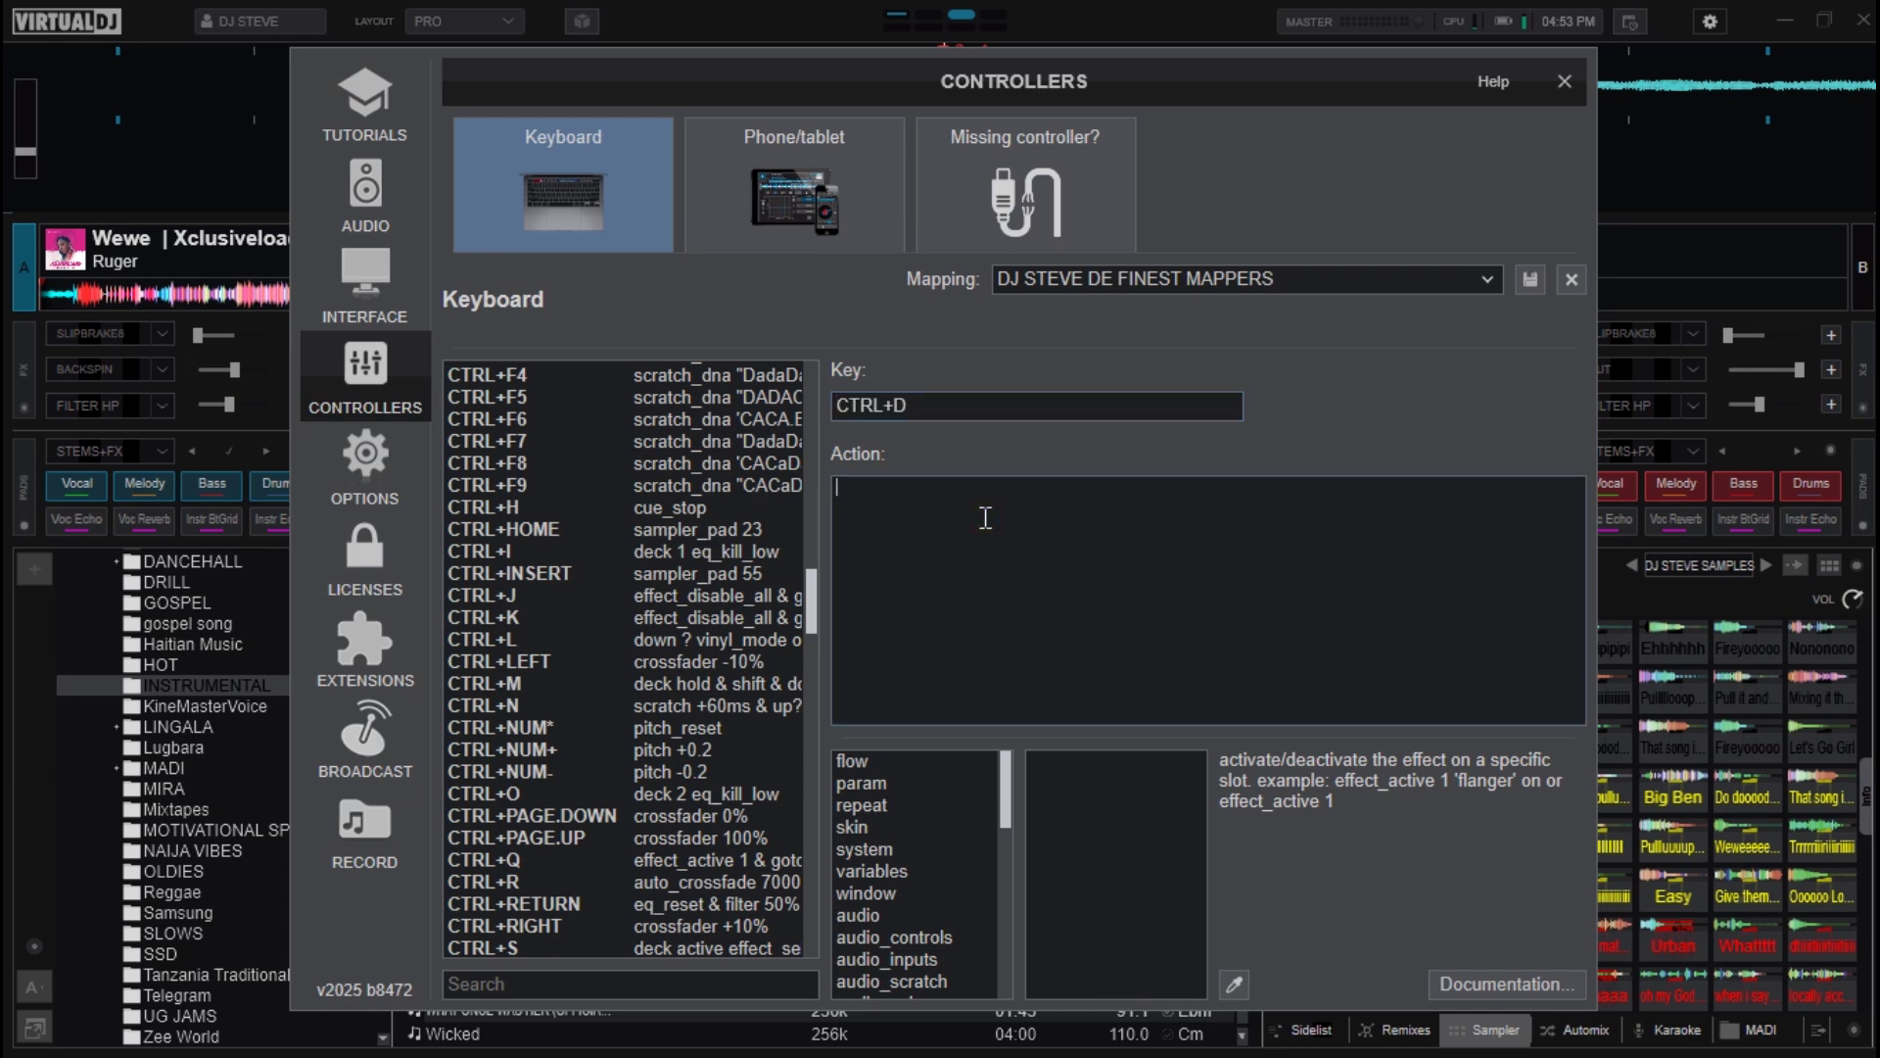
Give CTRL+D the action deck active effect_select 'SlipBrake8' & effect_active while_pressed
text(deck)
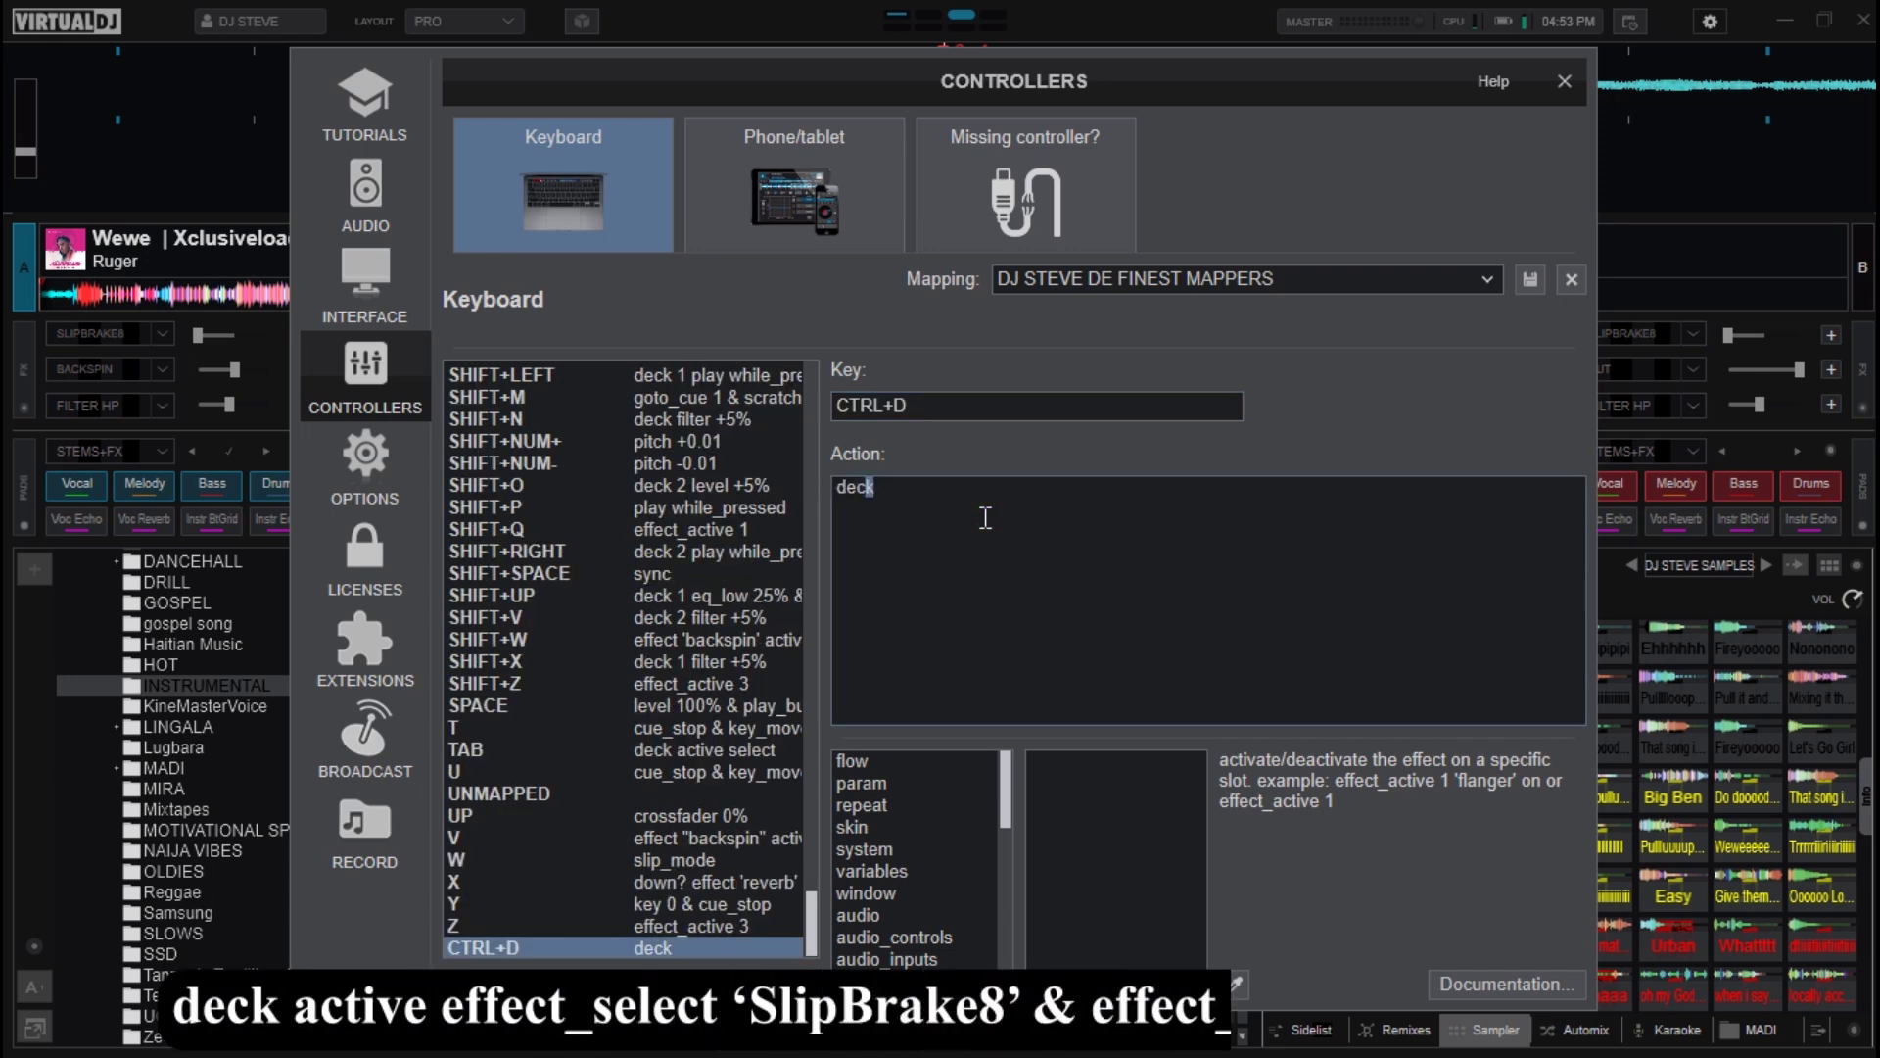
text( active effect)
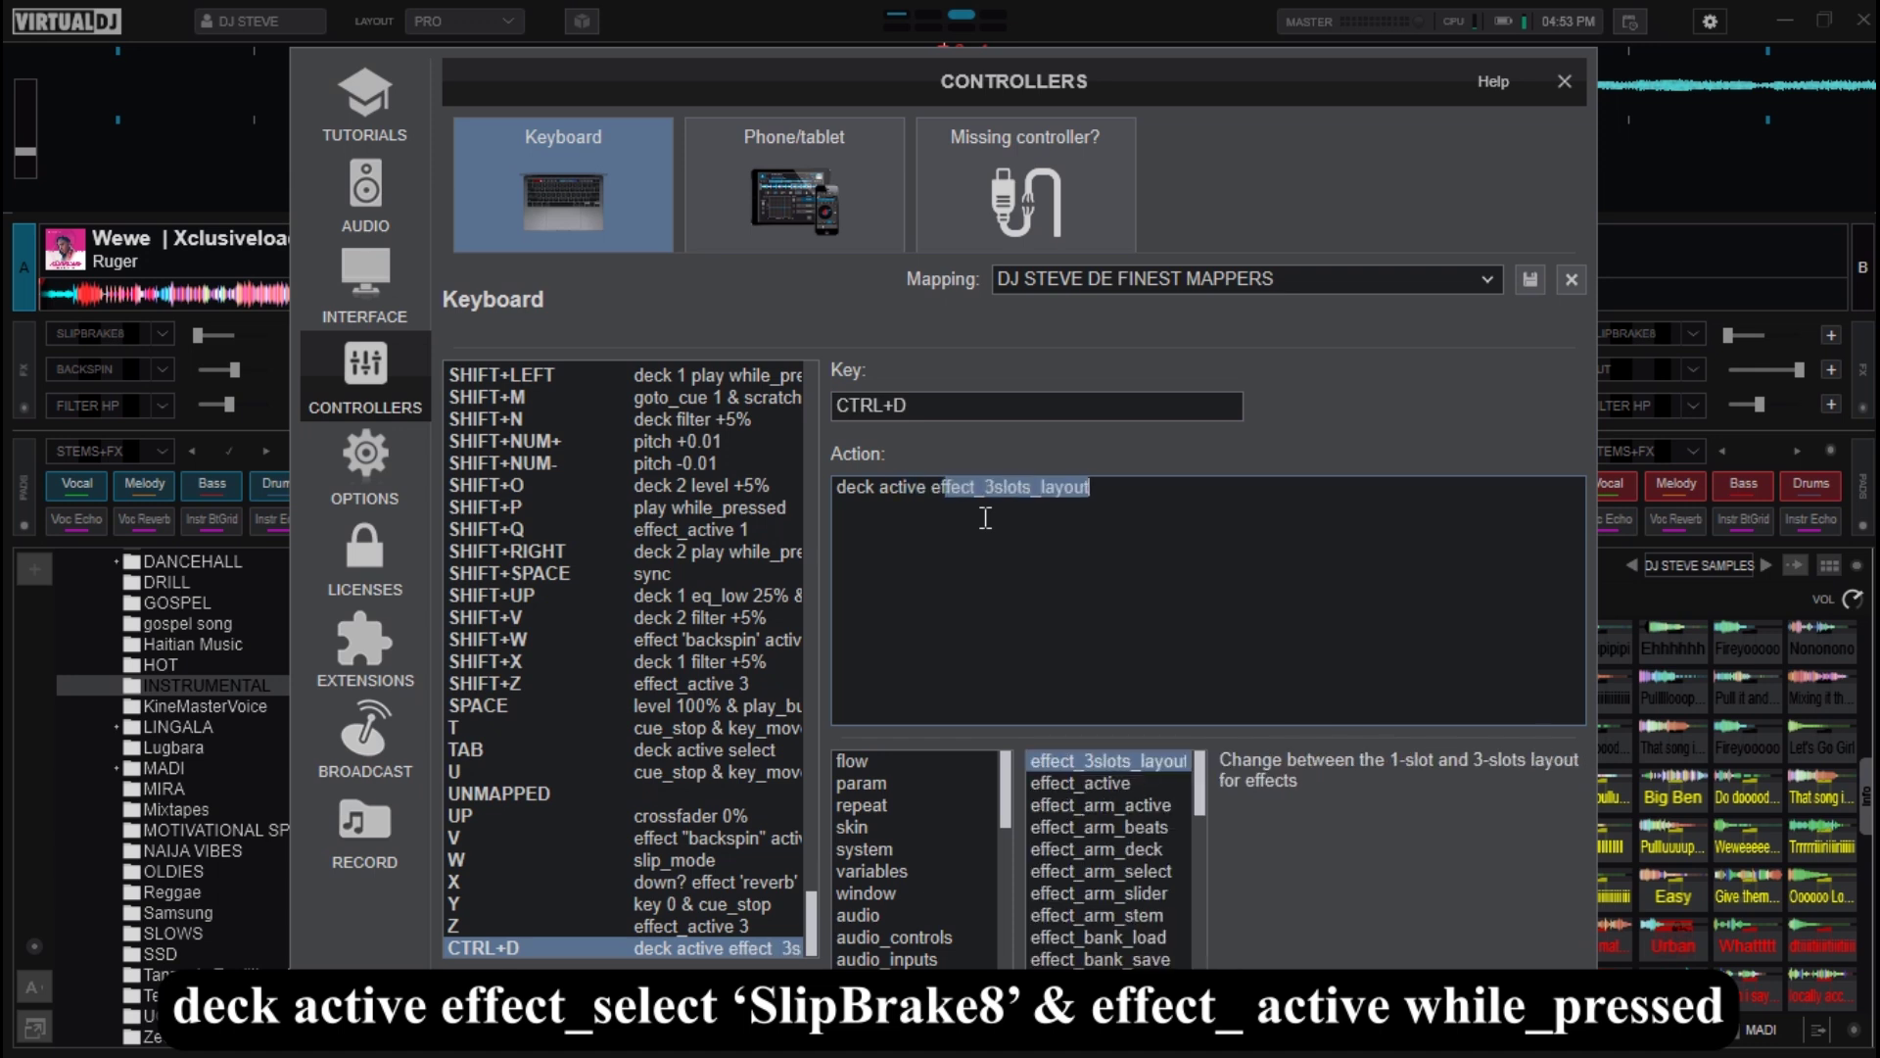
text(_select )
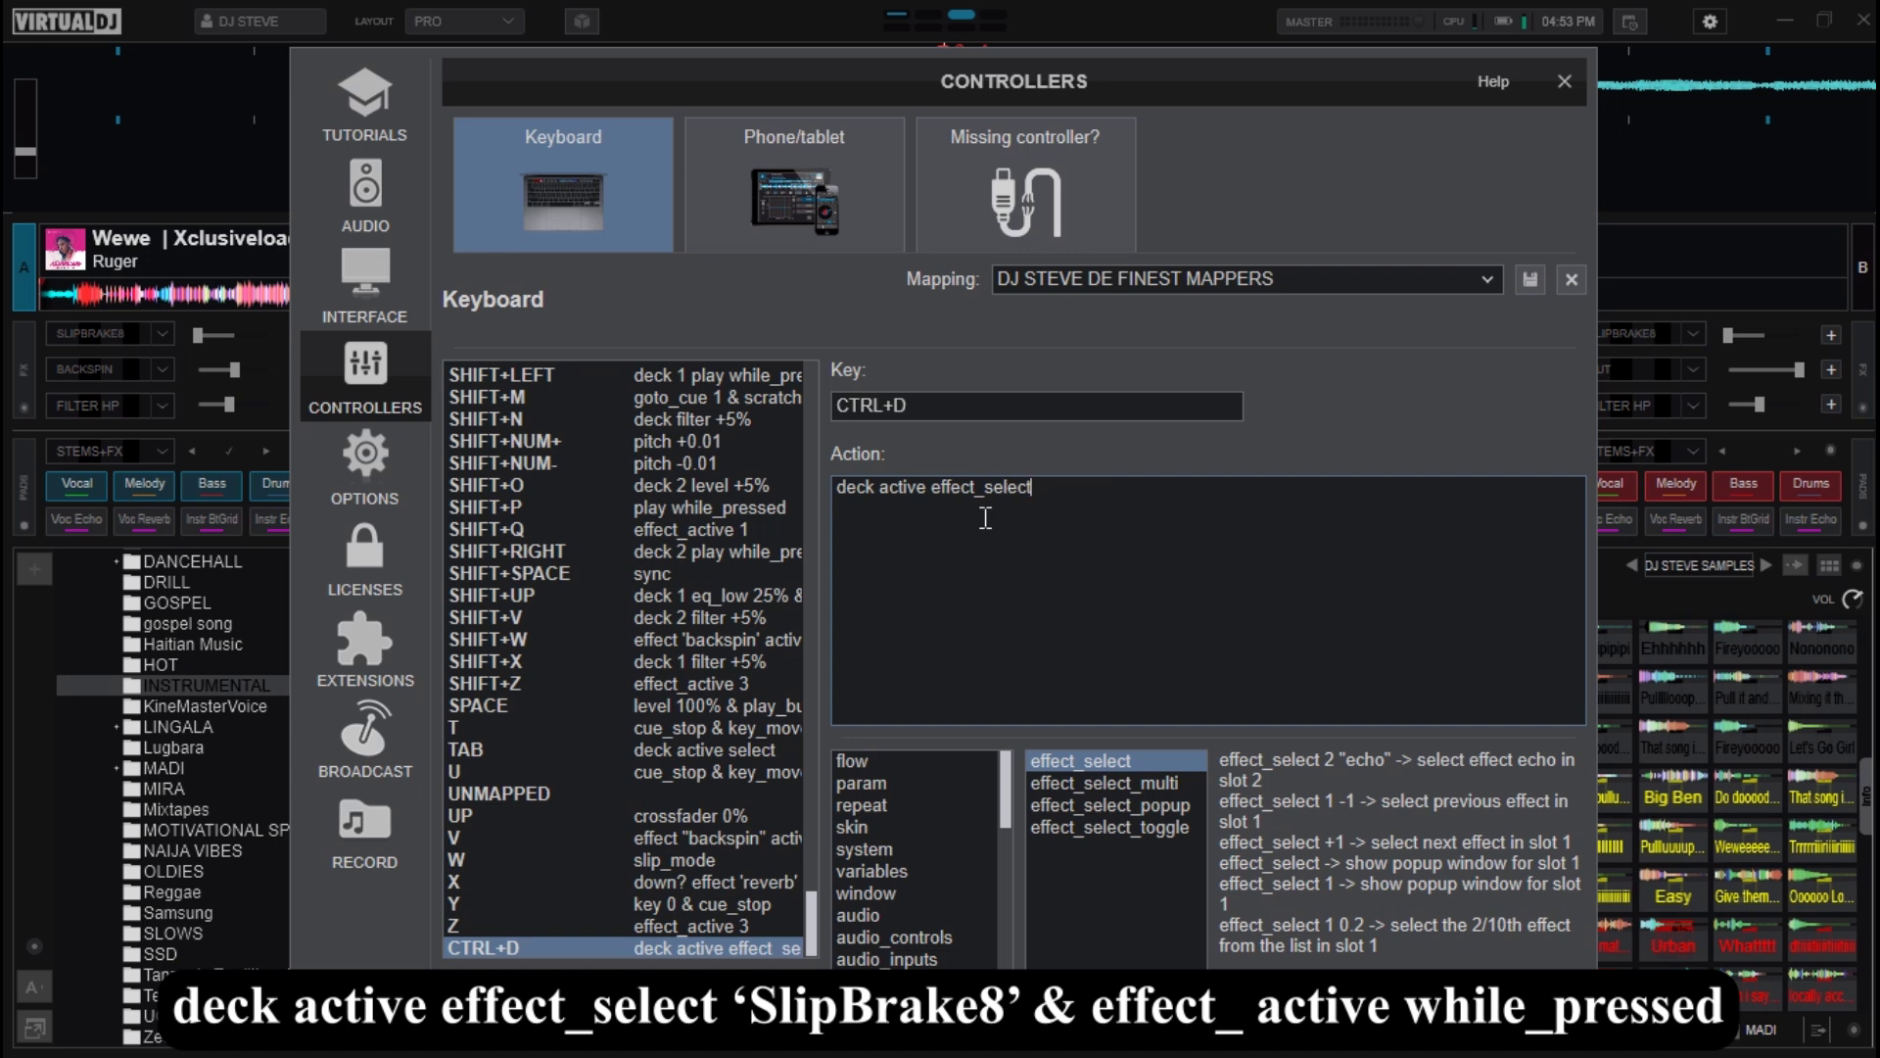
text('slip)
key(BackSpace)
key(BackSpace)
key(BackSpace)
key(BackSpace)
key(BackSpace)
text('SlipBrake8' & effe)
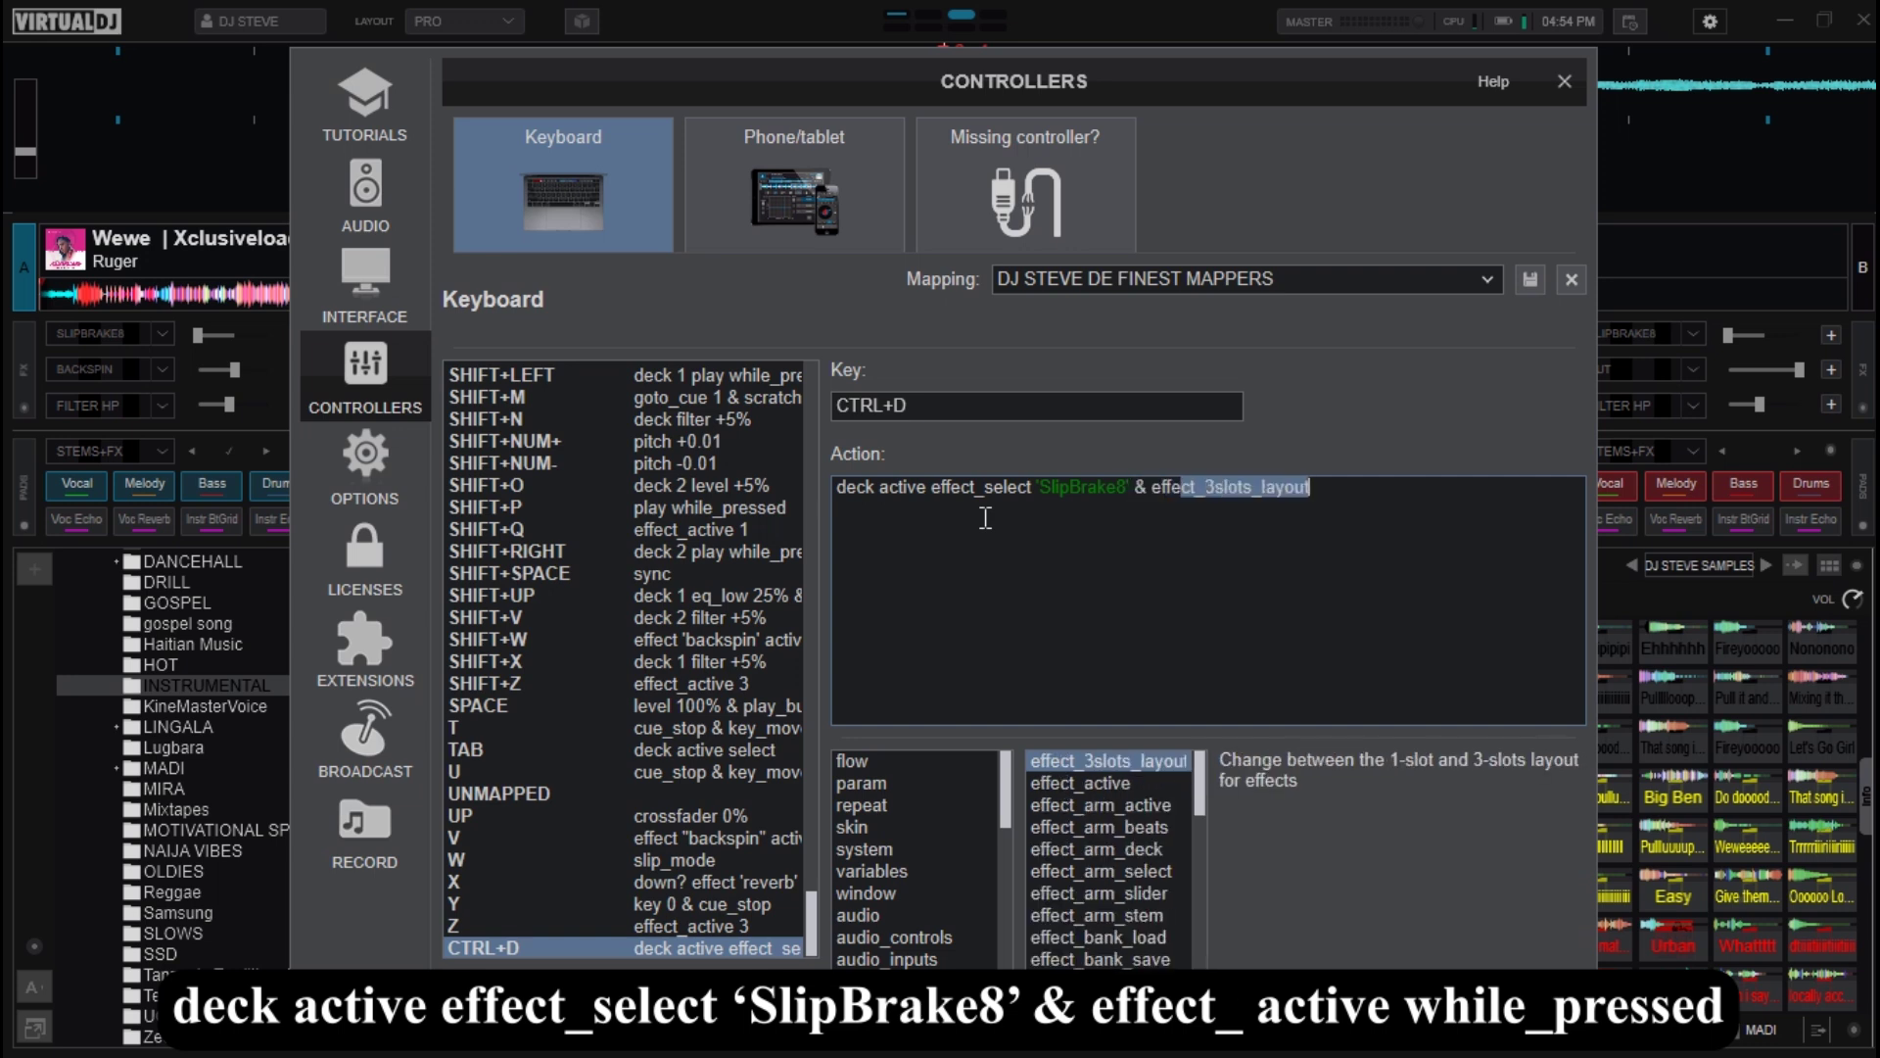
text(ct_active while_pressed)
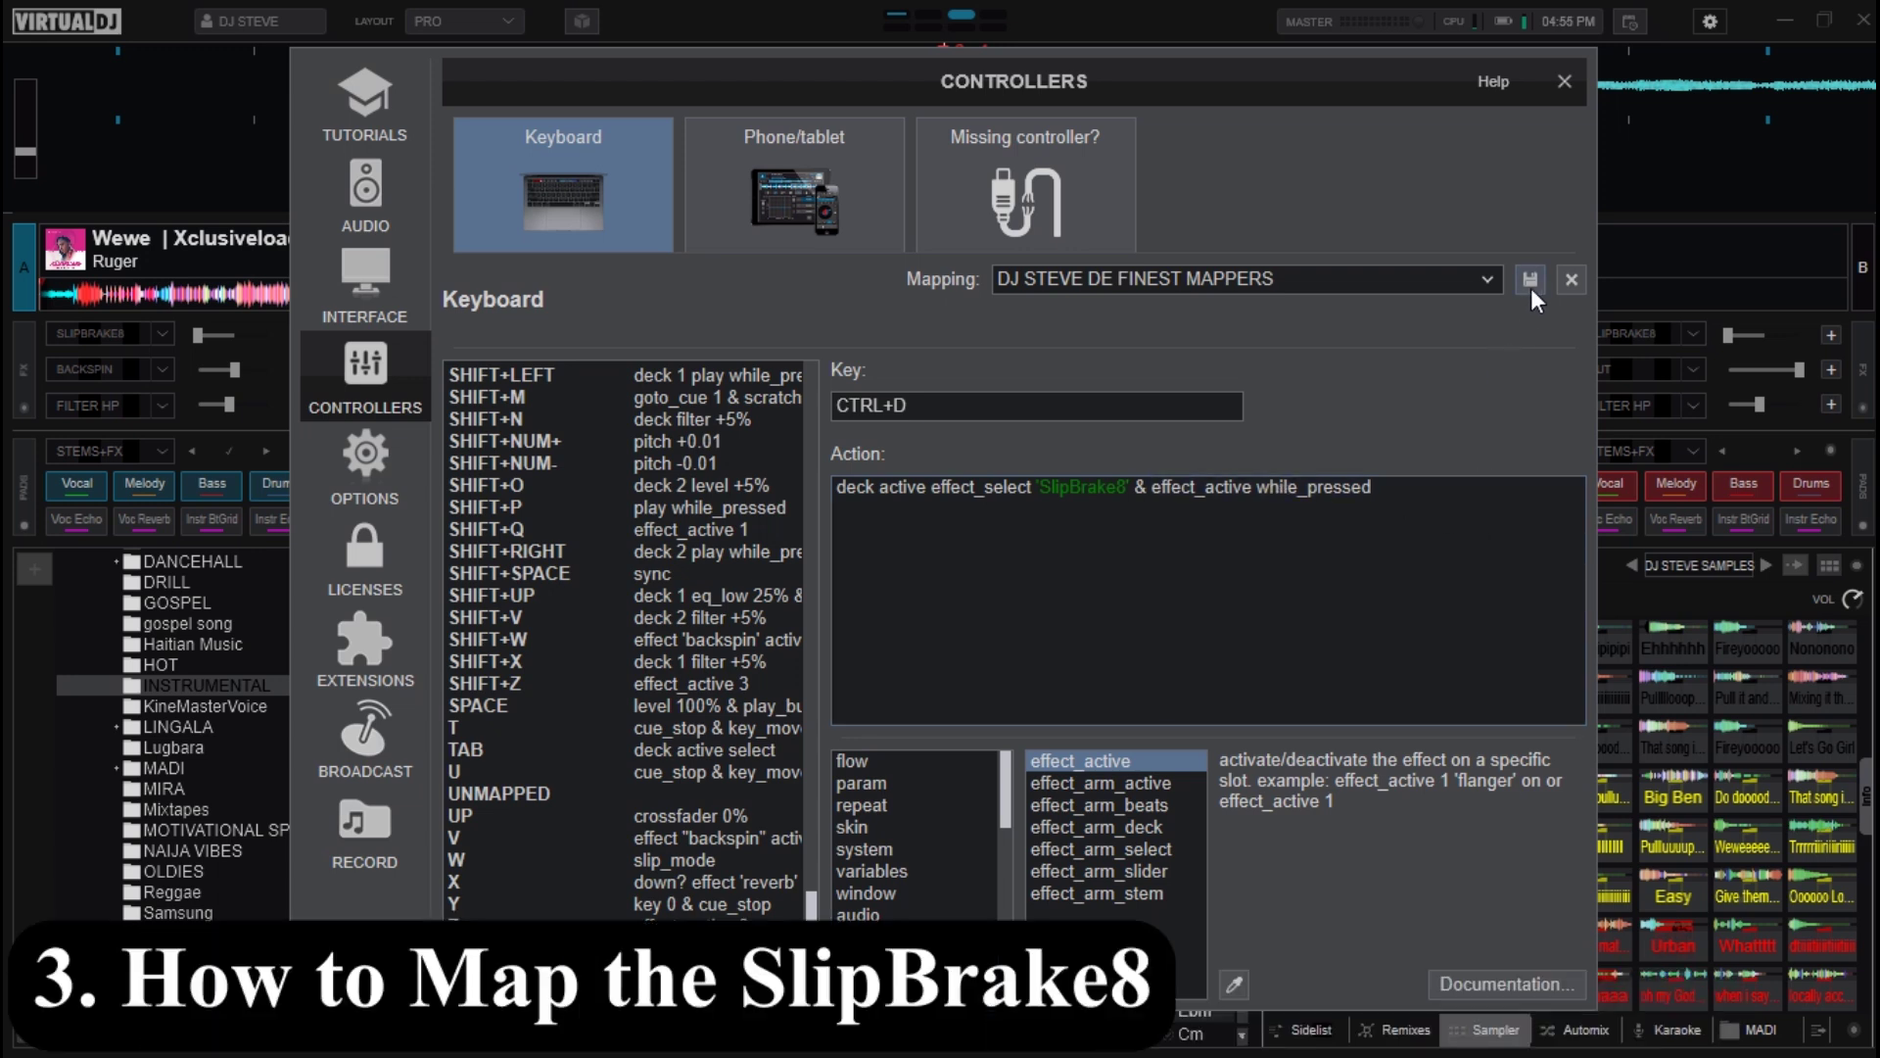
Close the Controllers settings and bring up deck 1's SlipBrake8 effect panel
click(1565, 81)
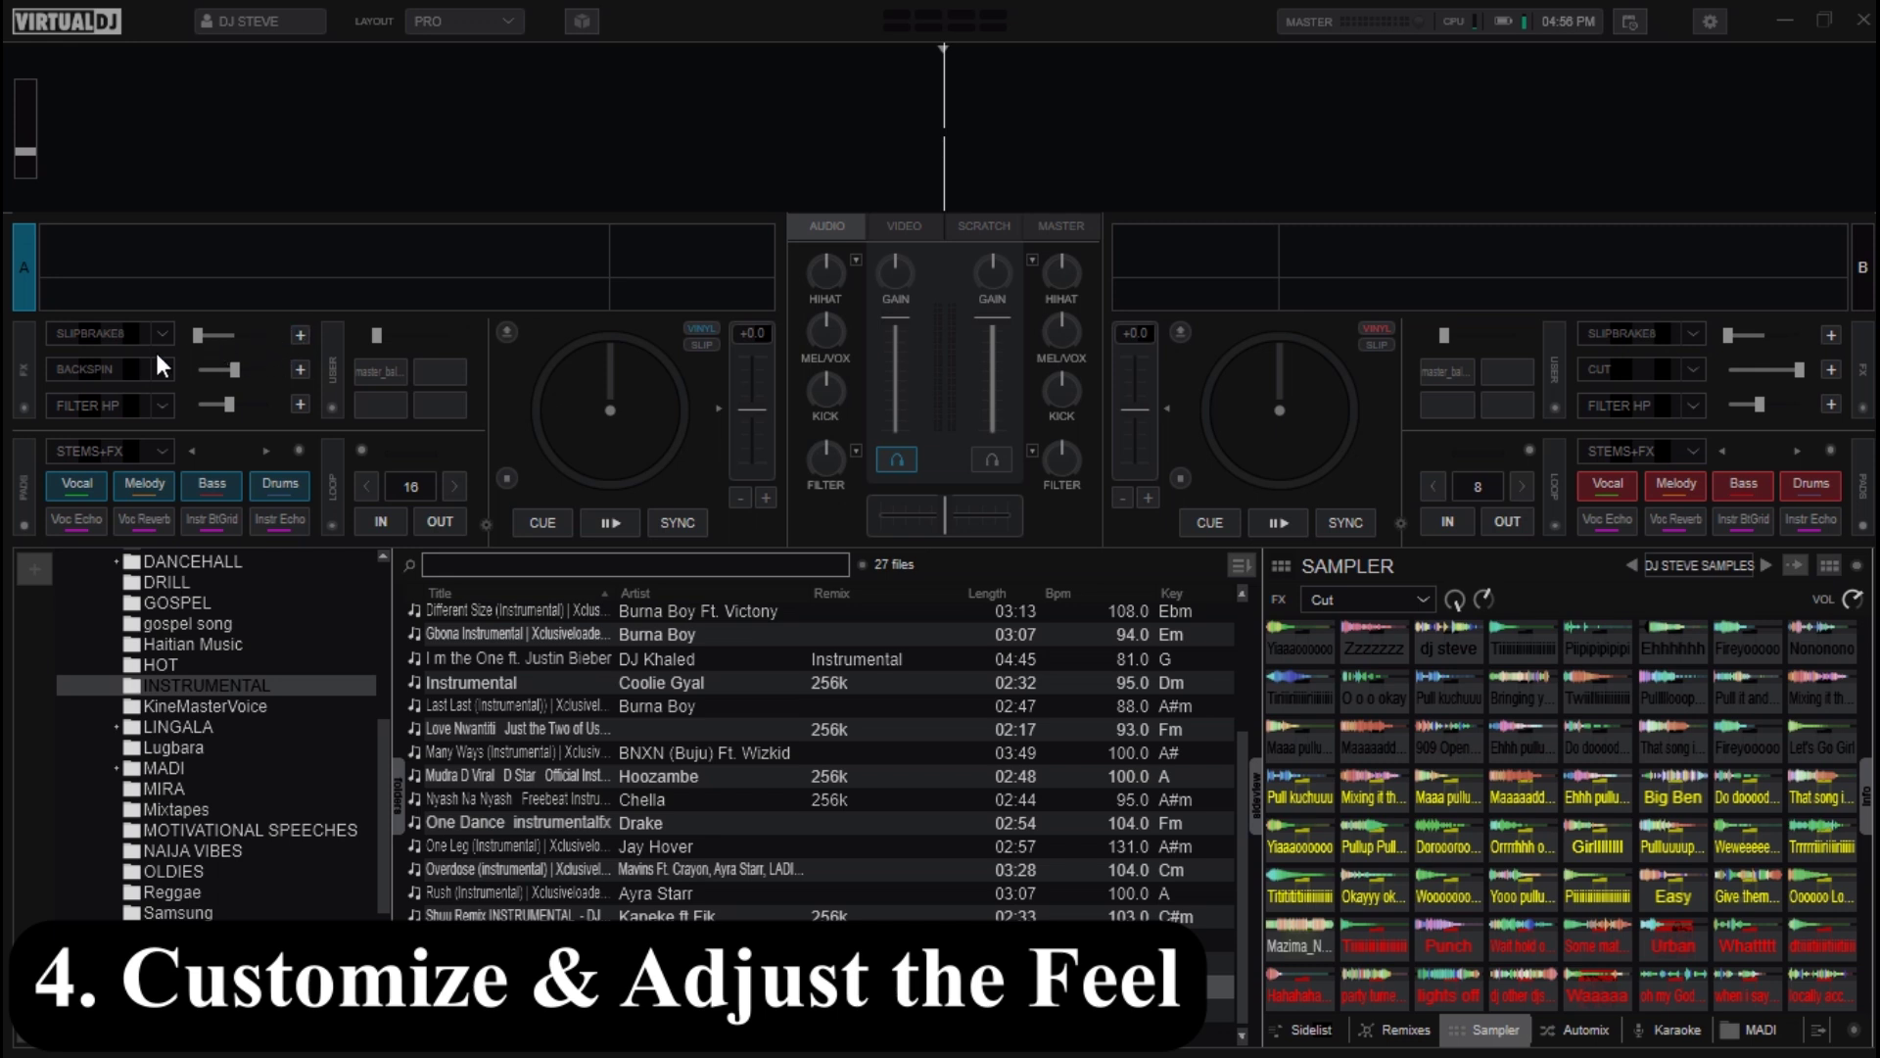
click(301, 335)
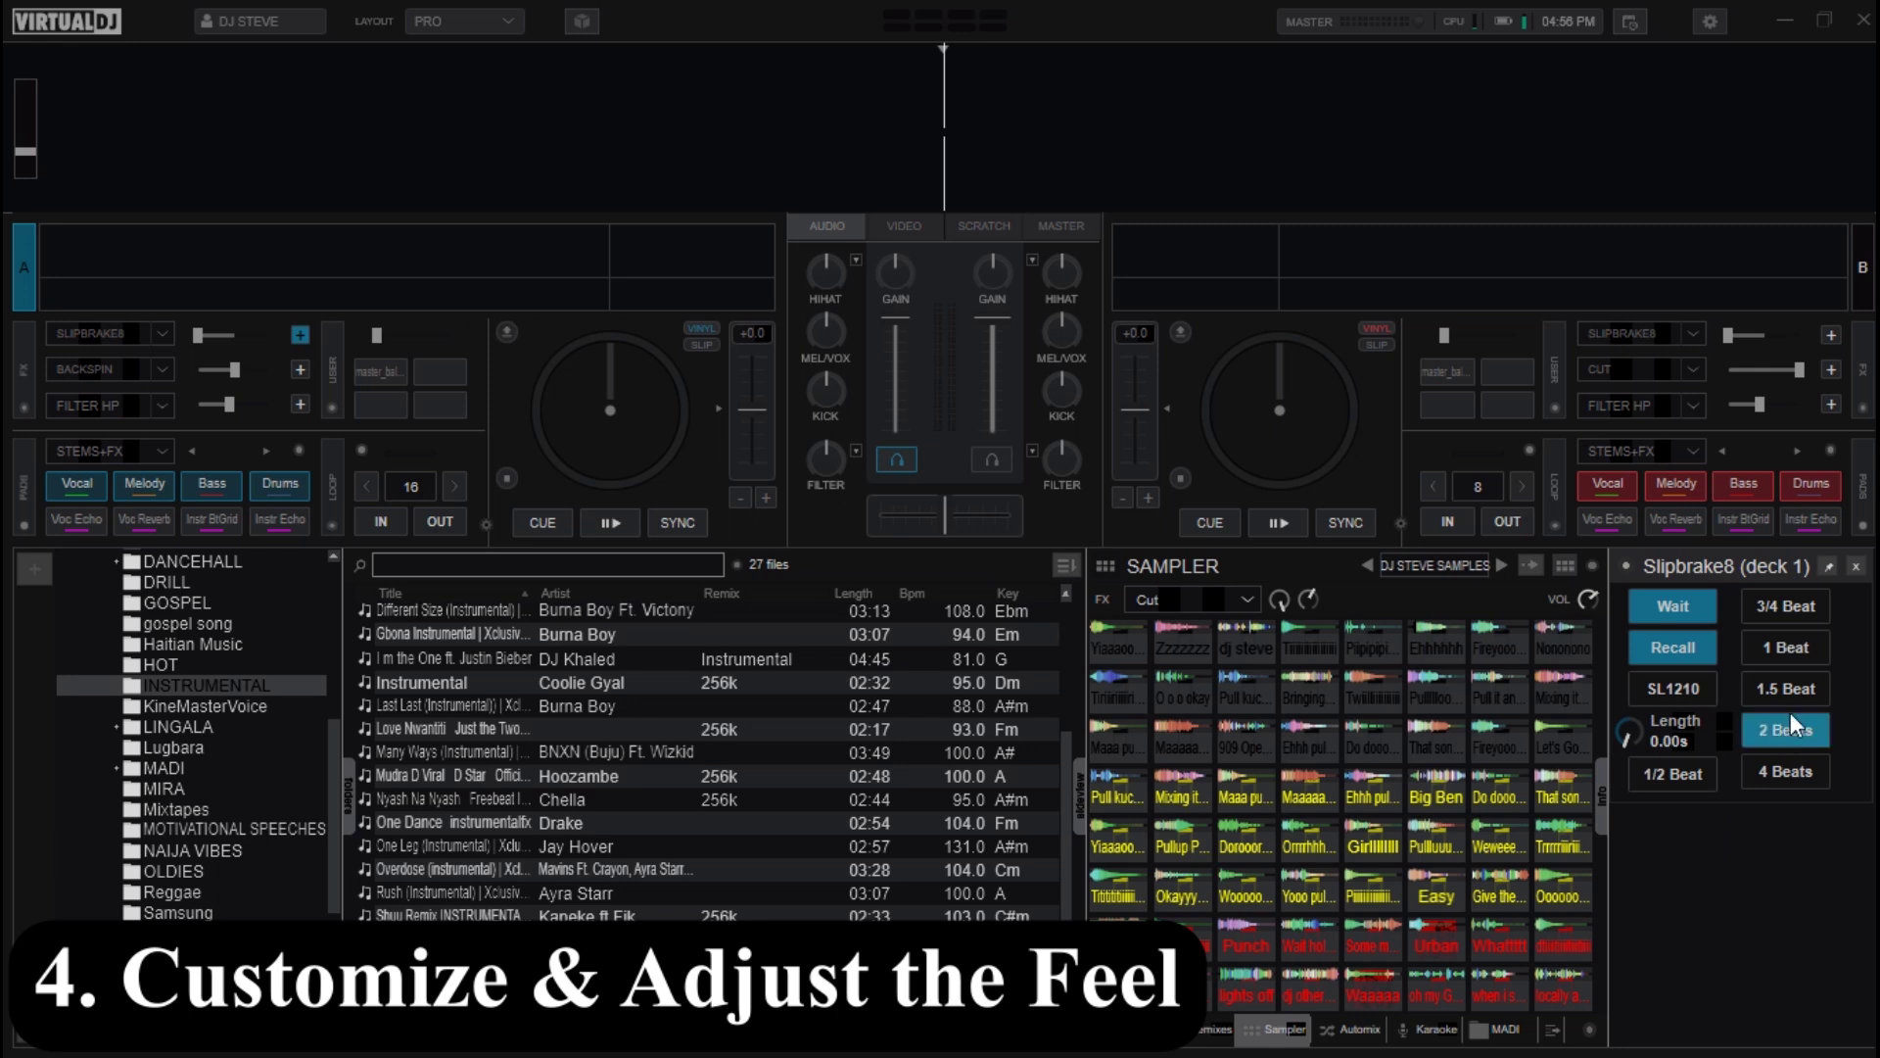
Choose 3/4 Beat as deck 1's SlipBrake8 brake length
click(1794, 609)
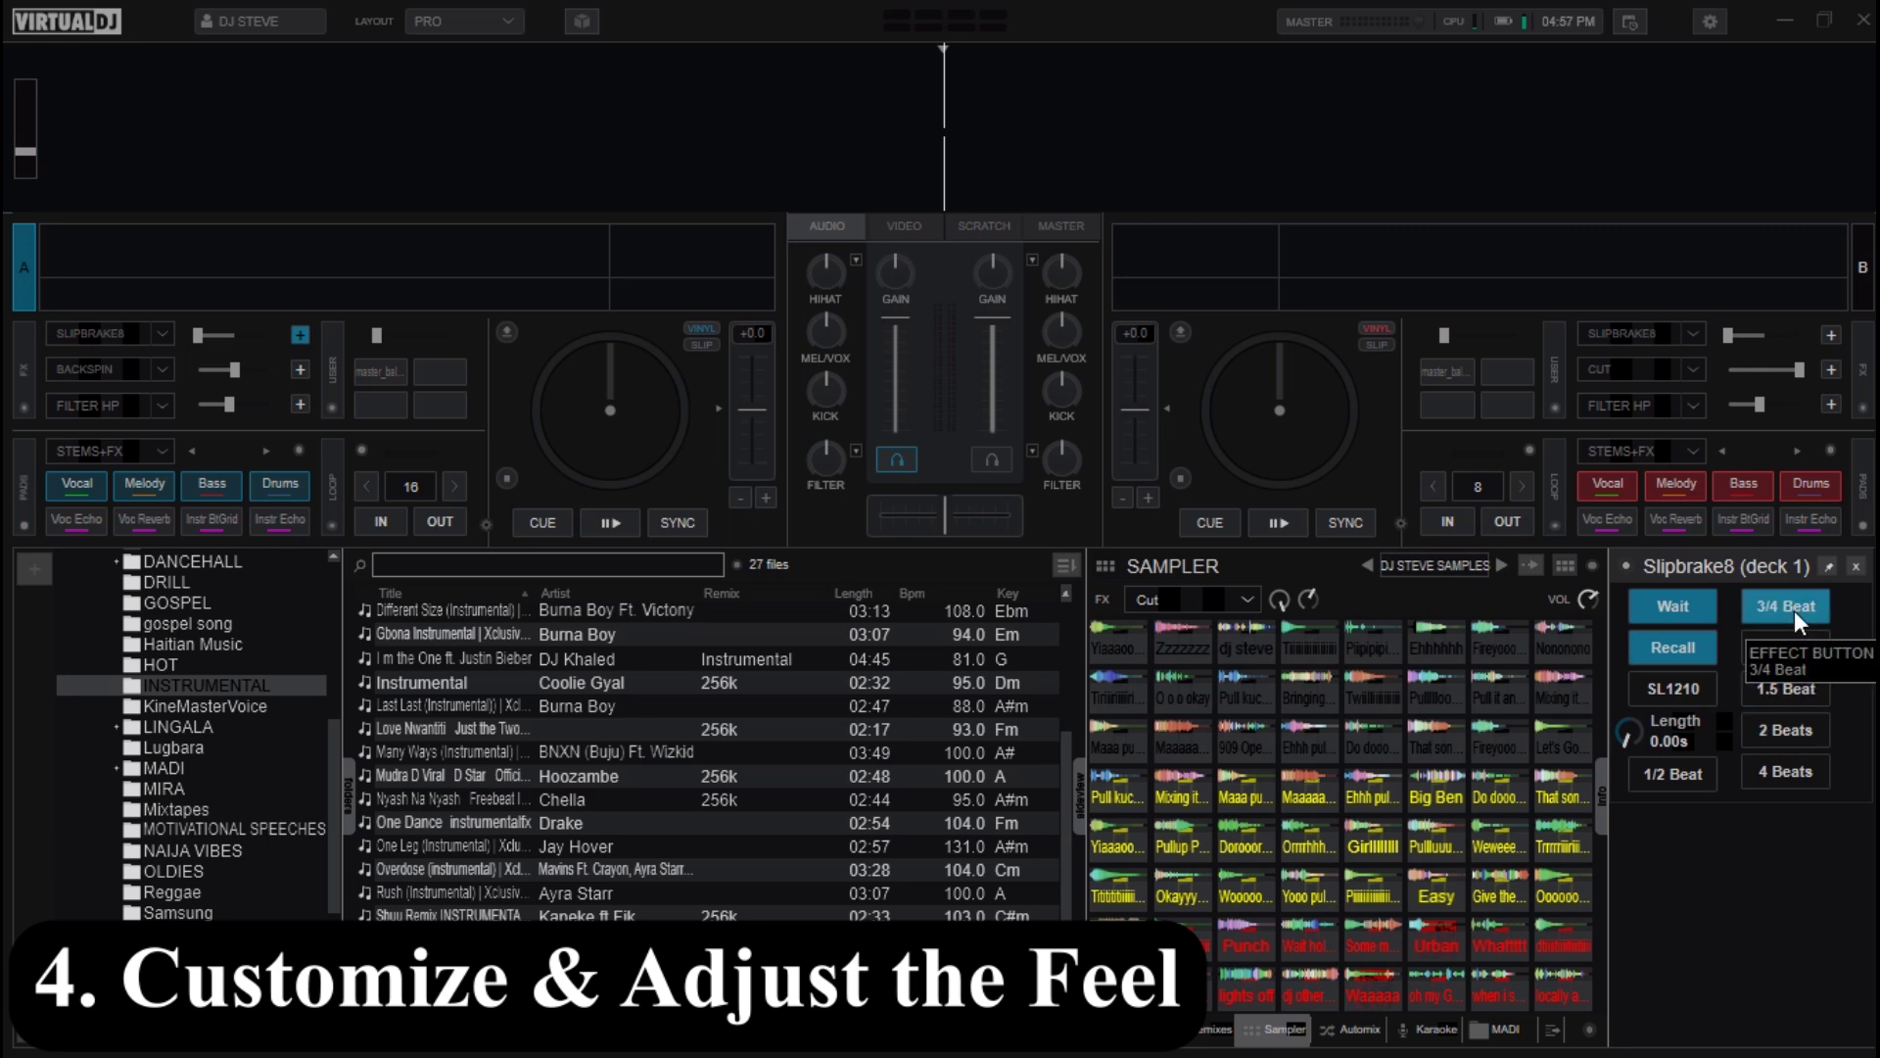
click(1794, 609)
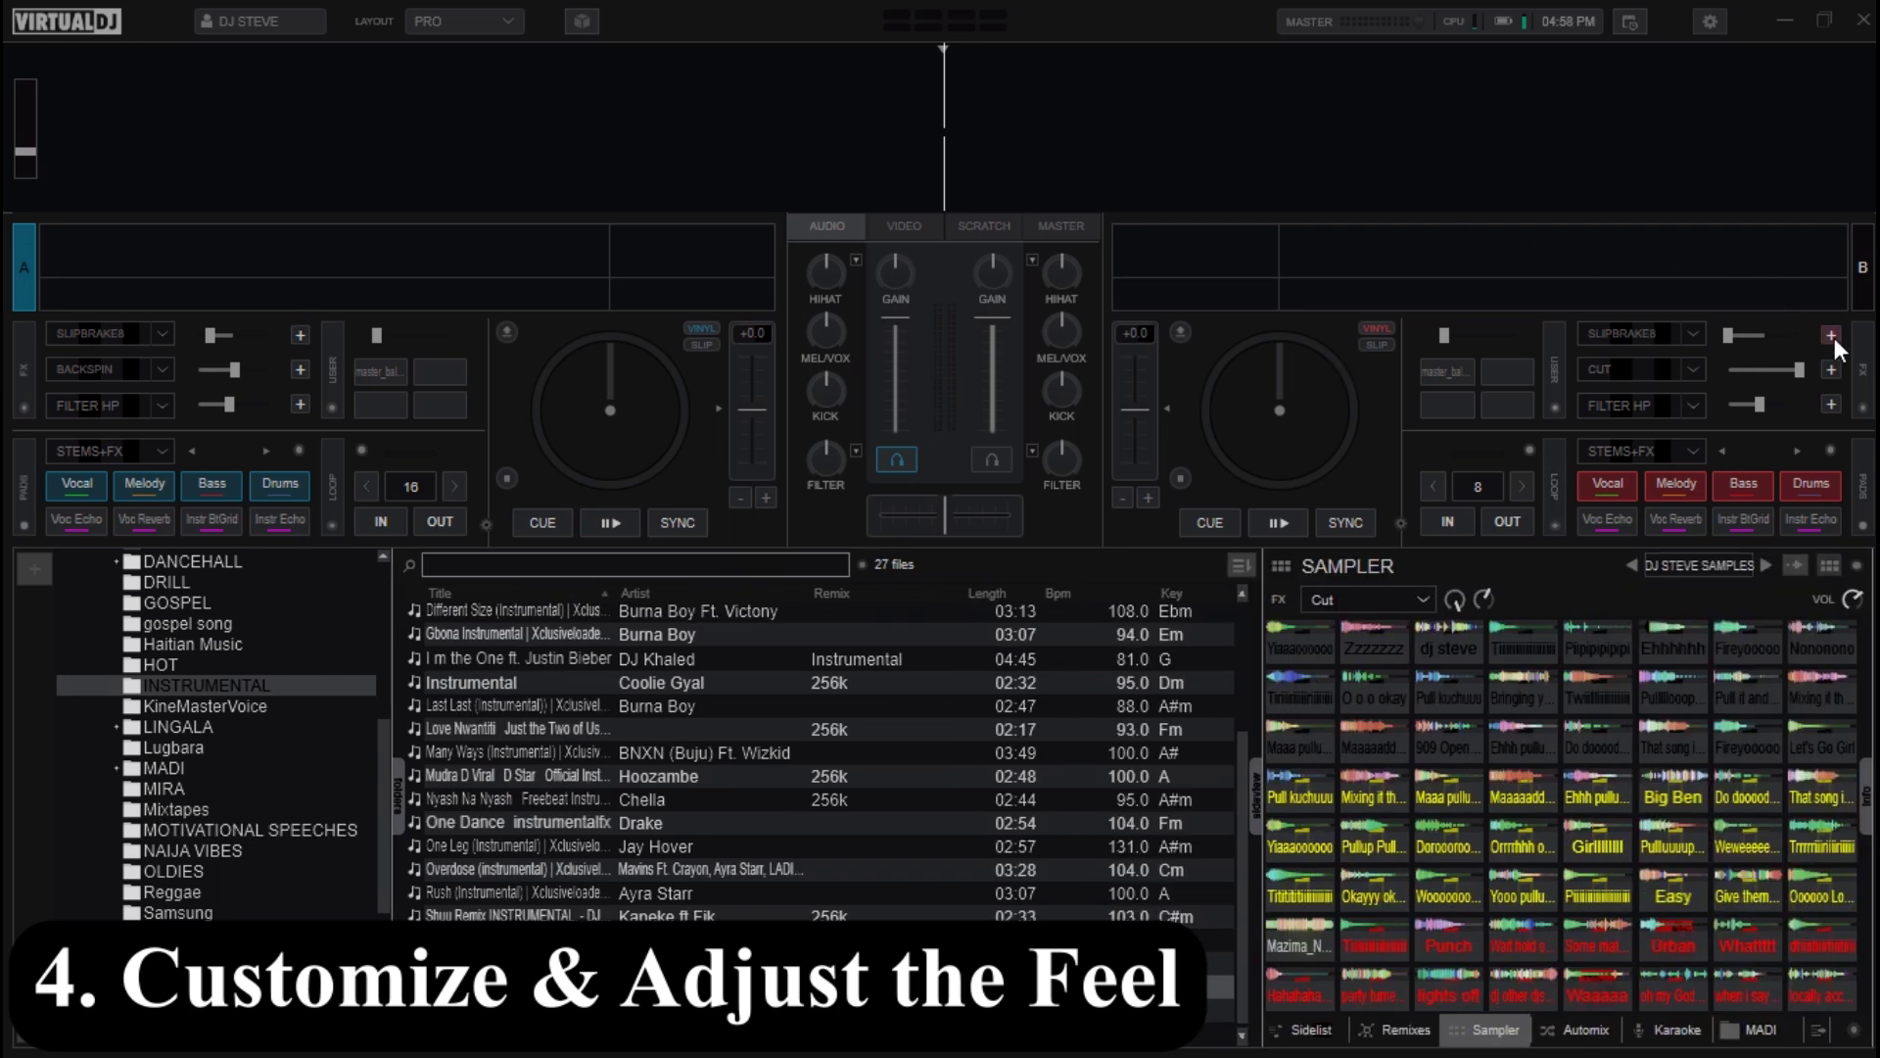
Load Slipbrake8 into deck 2's first effect slot and set its brake length to 3/4 Beat
click(1694, 333)
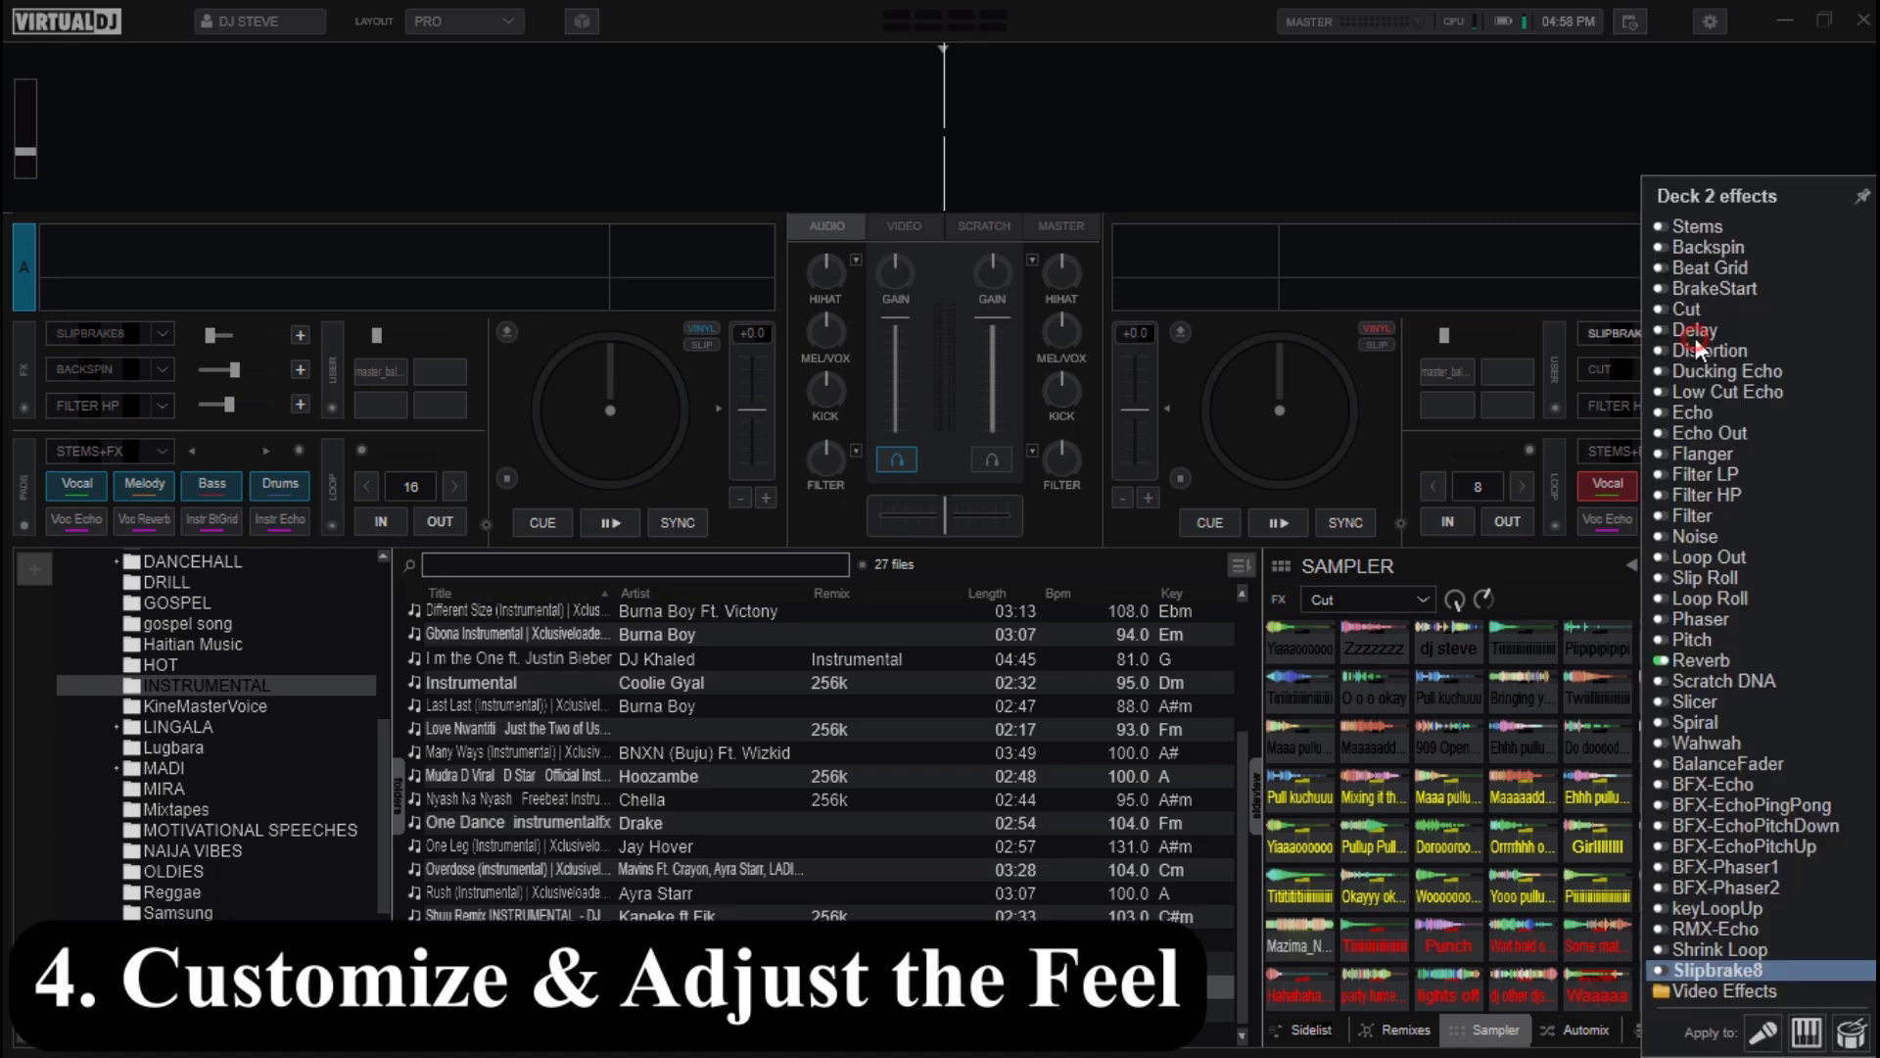
click(1702, 967)
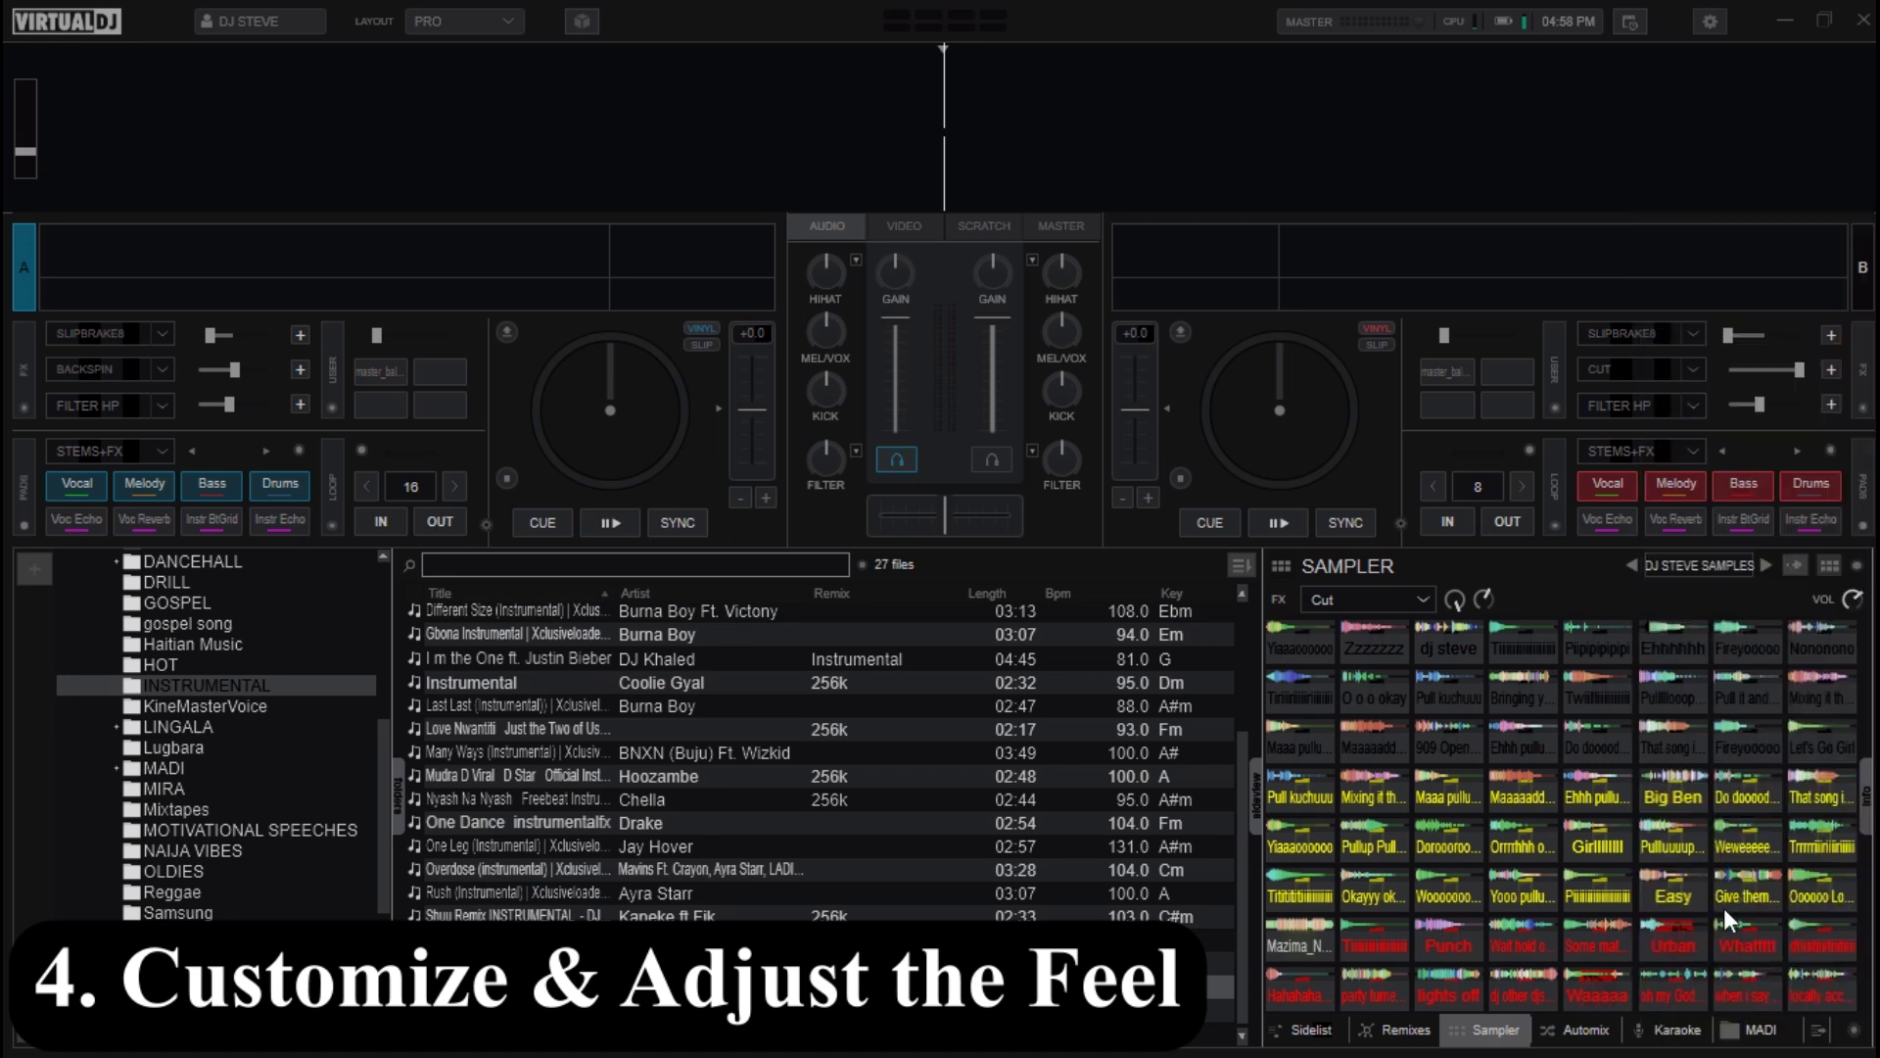
click(1832, 336)
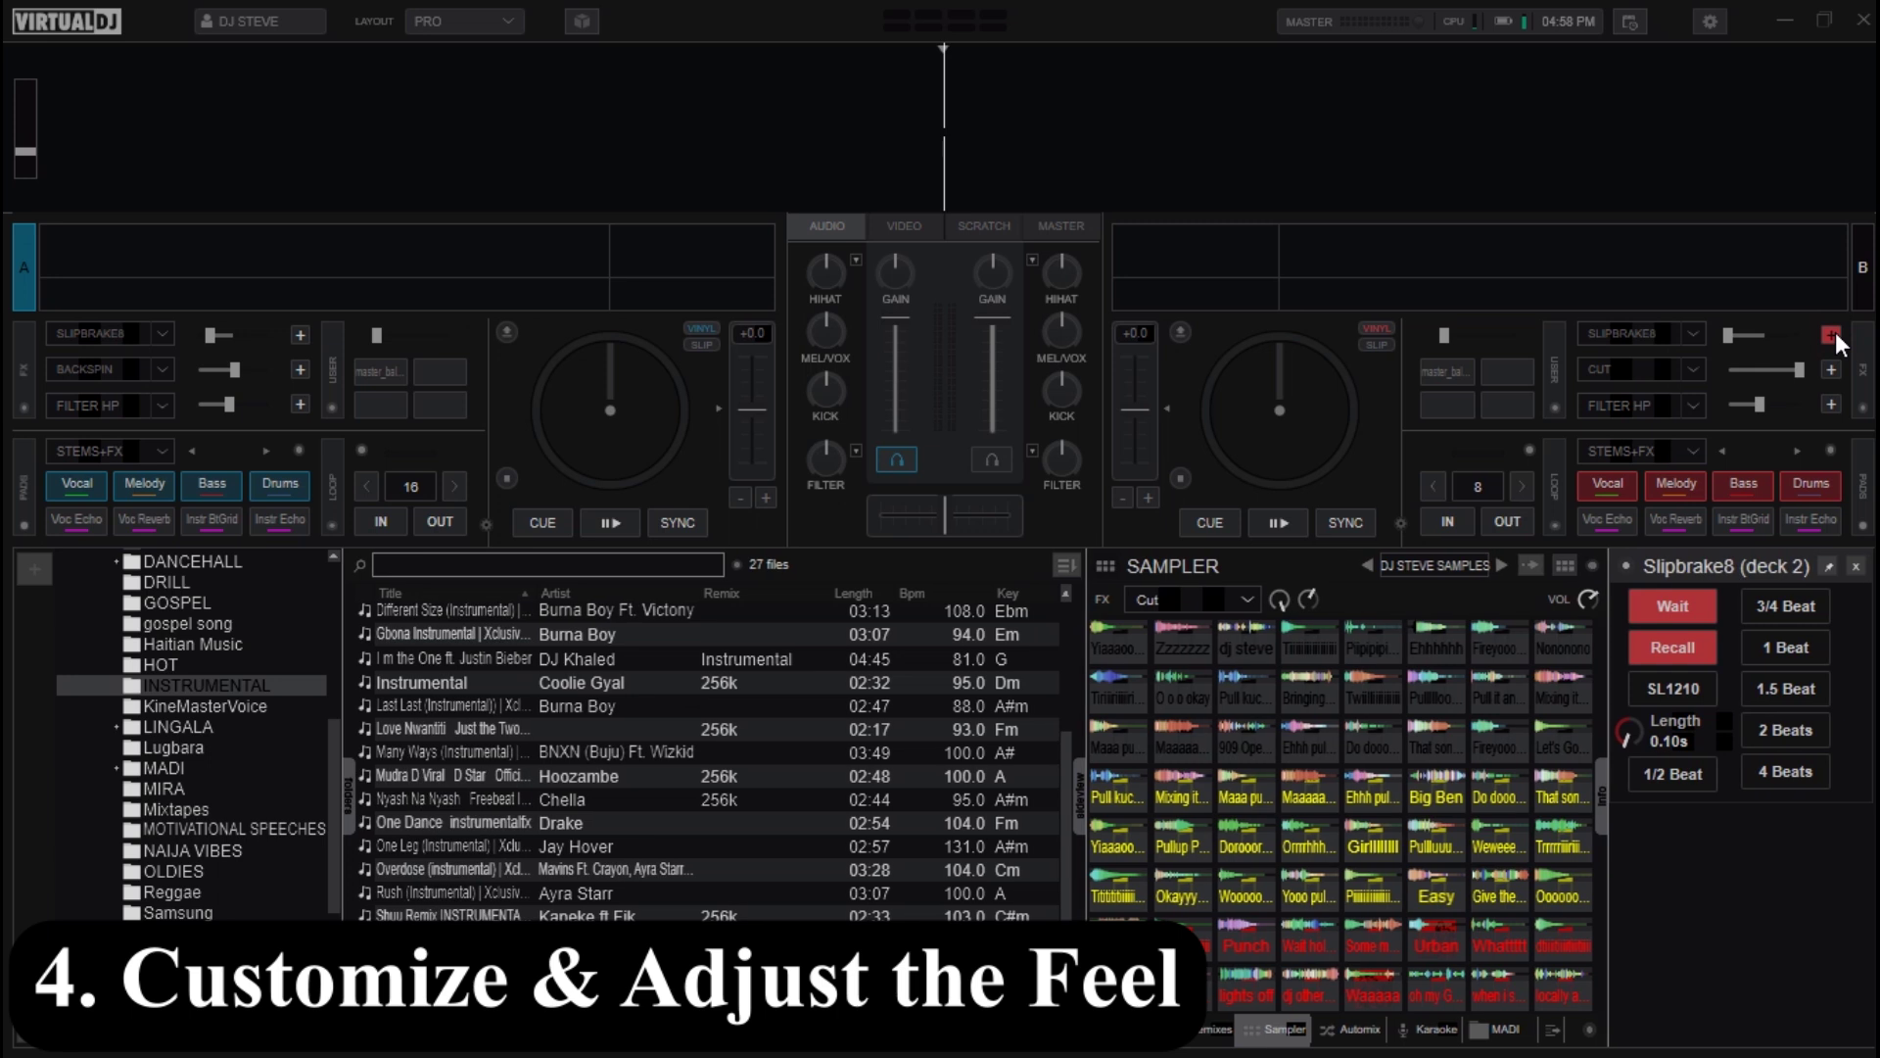
click(1802, 603)
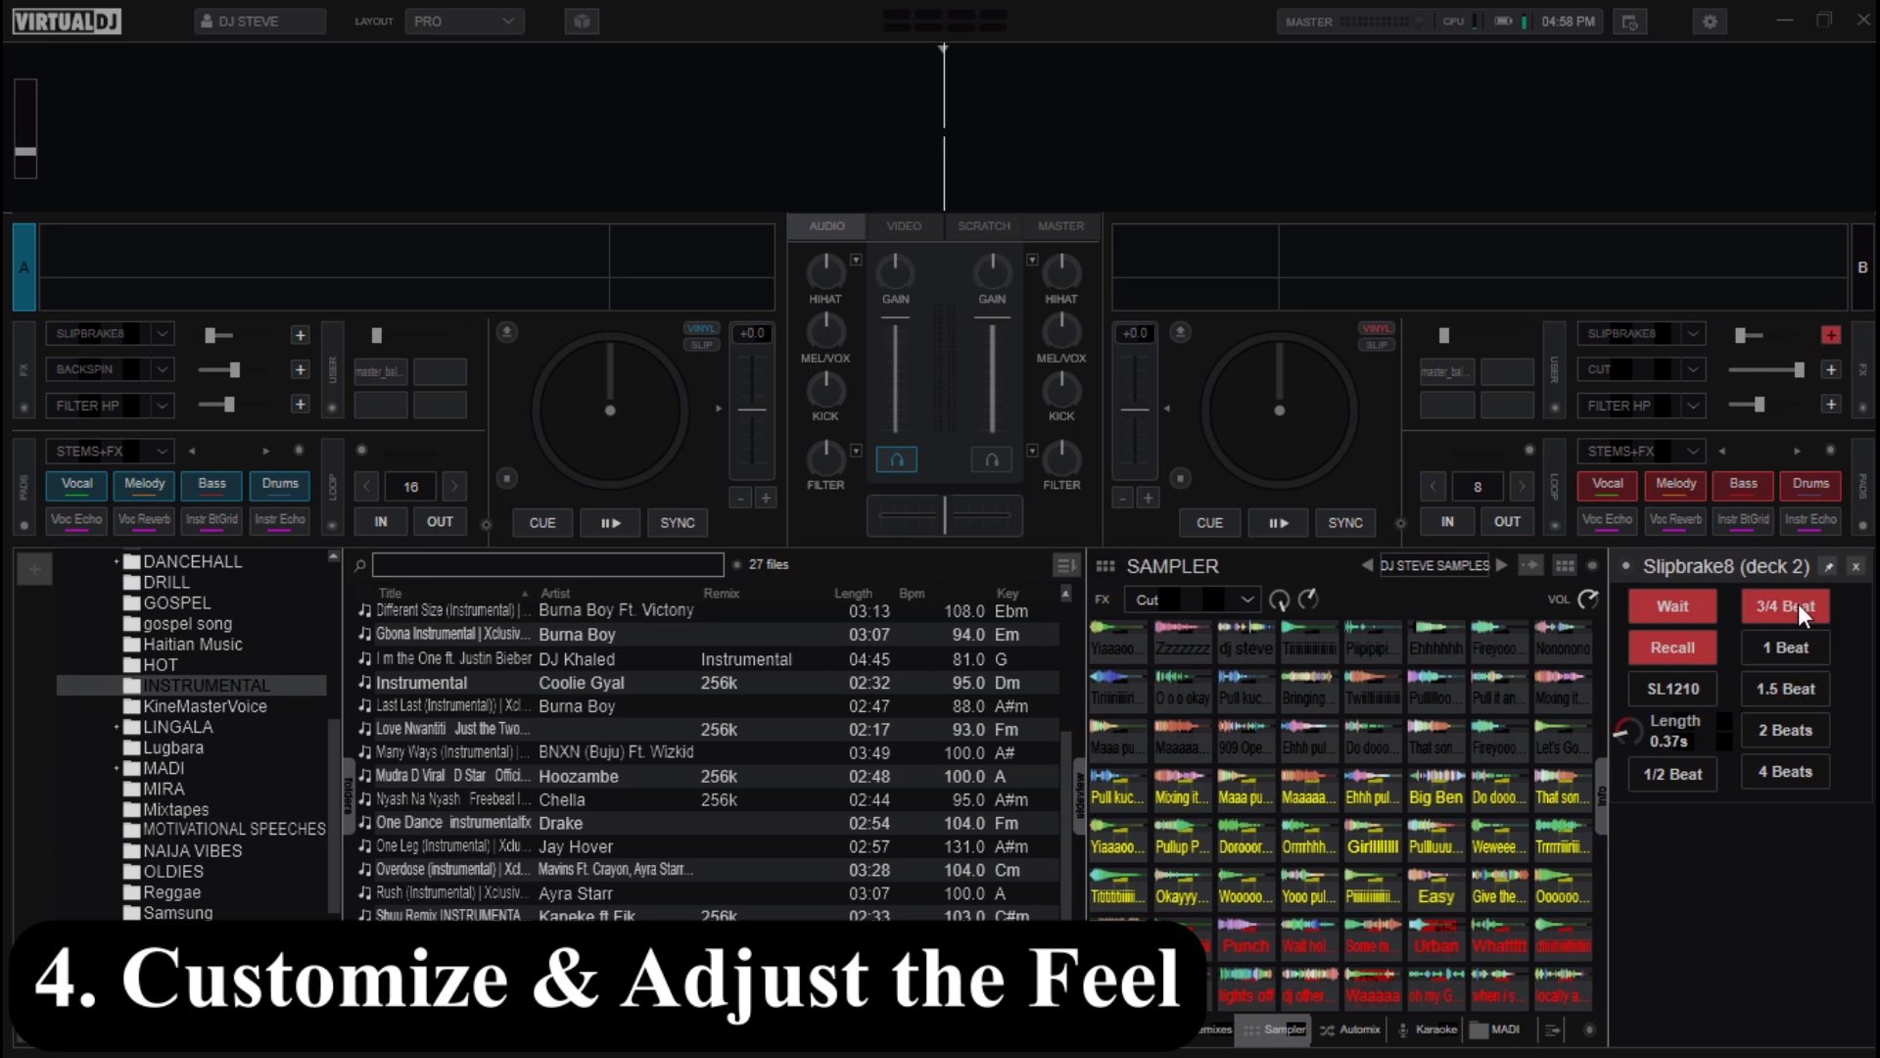
click(1853, 568)
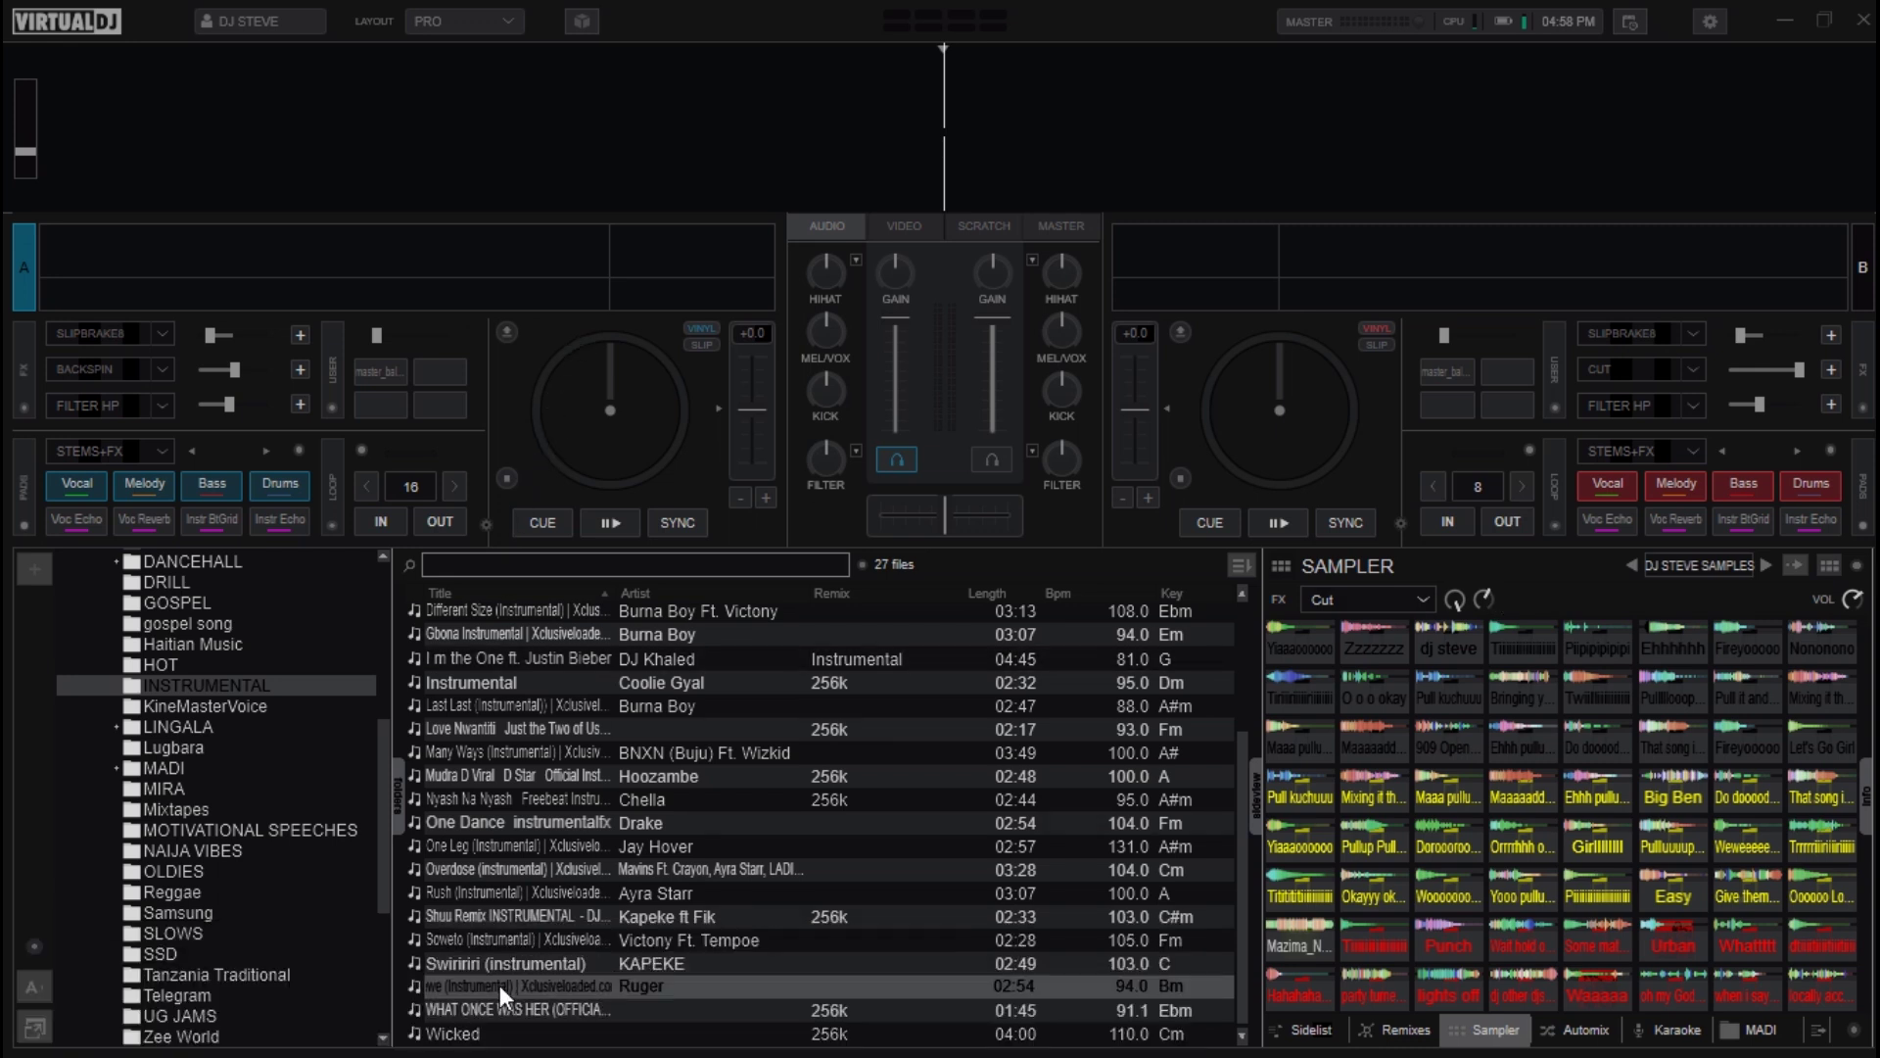
Drag the Wewe instrumental (93.99 BPM, Bm) from the browser onto deck A
drag(499, 985, 501, 403)
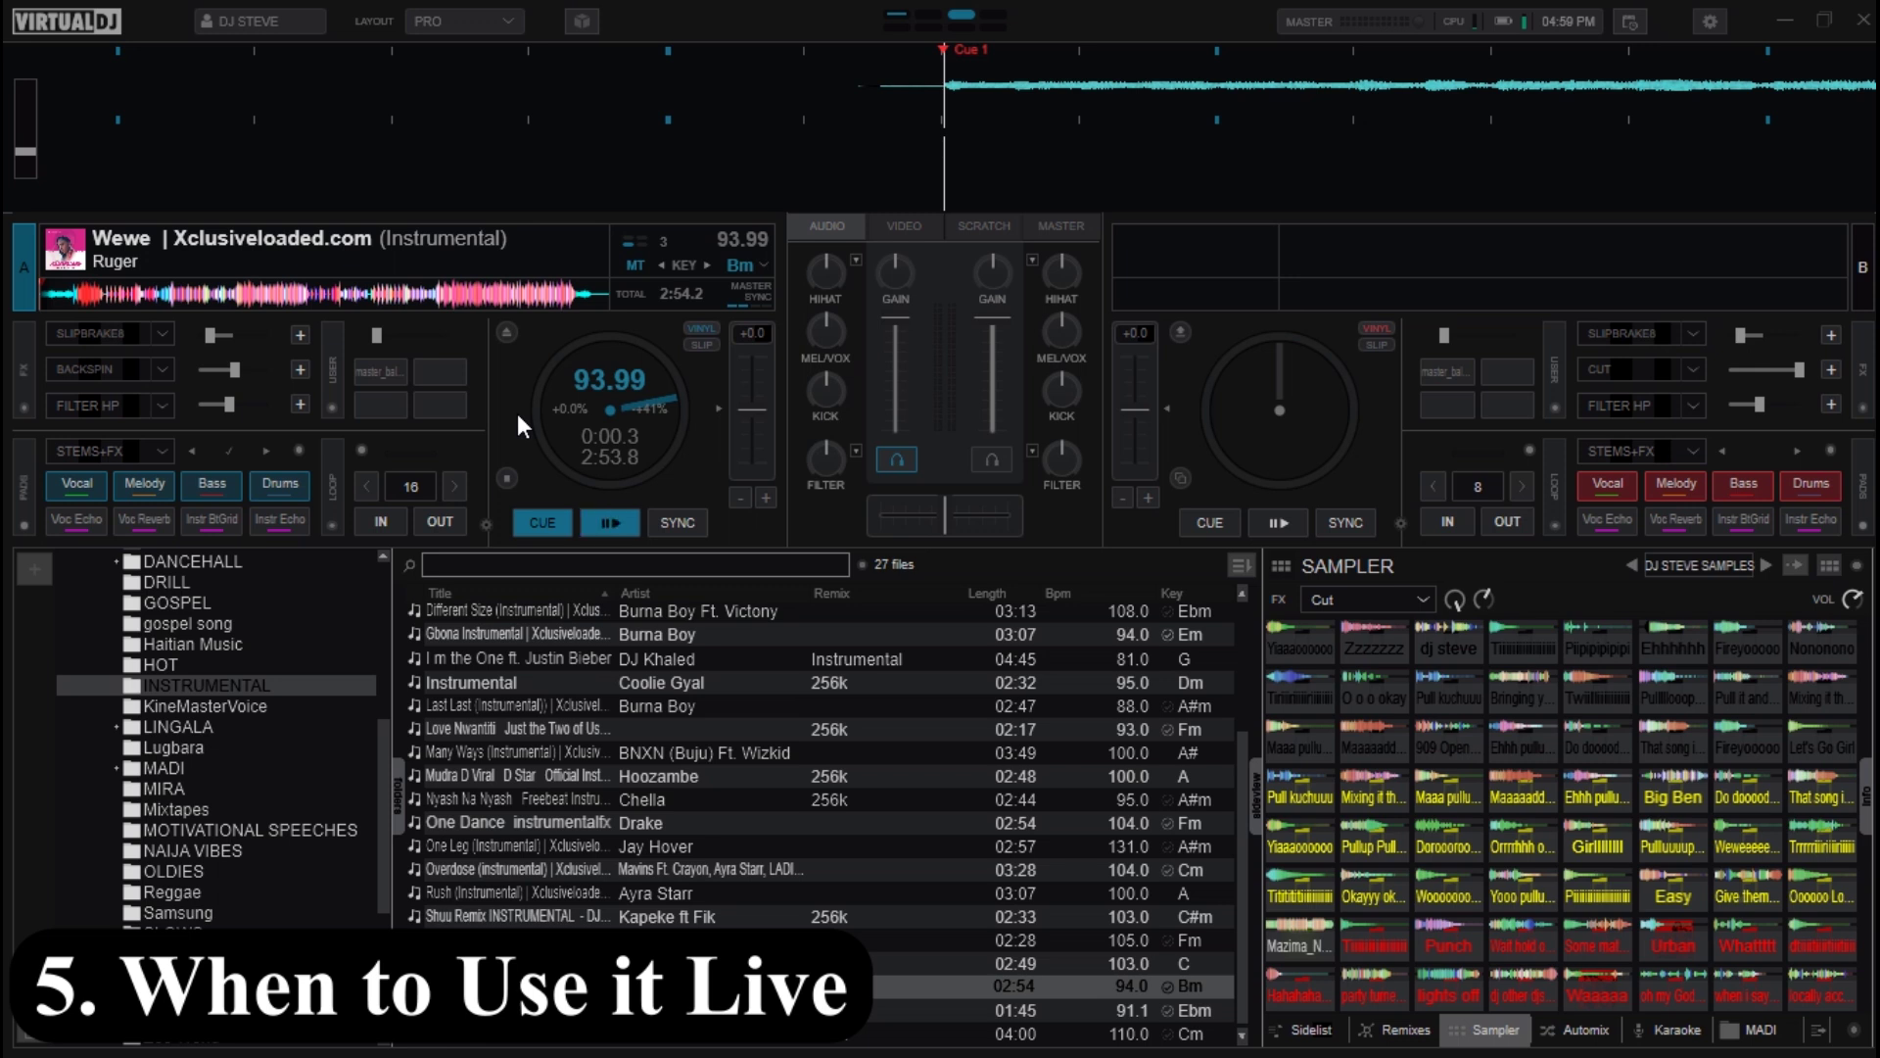
key(space)
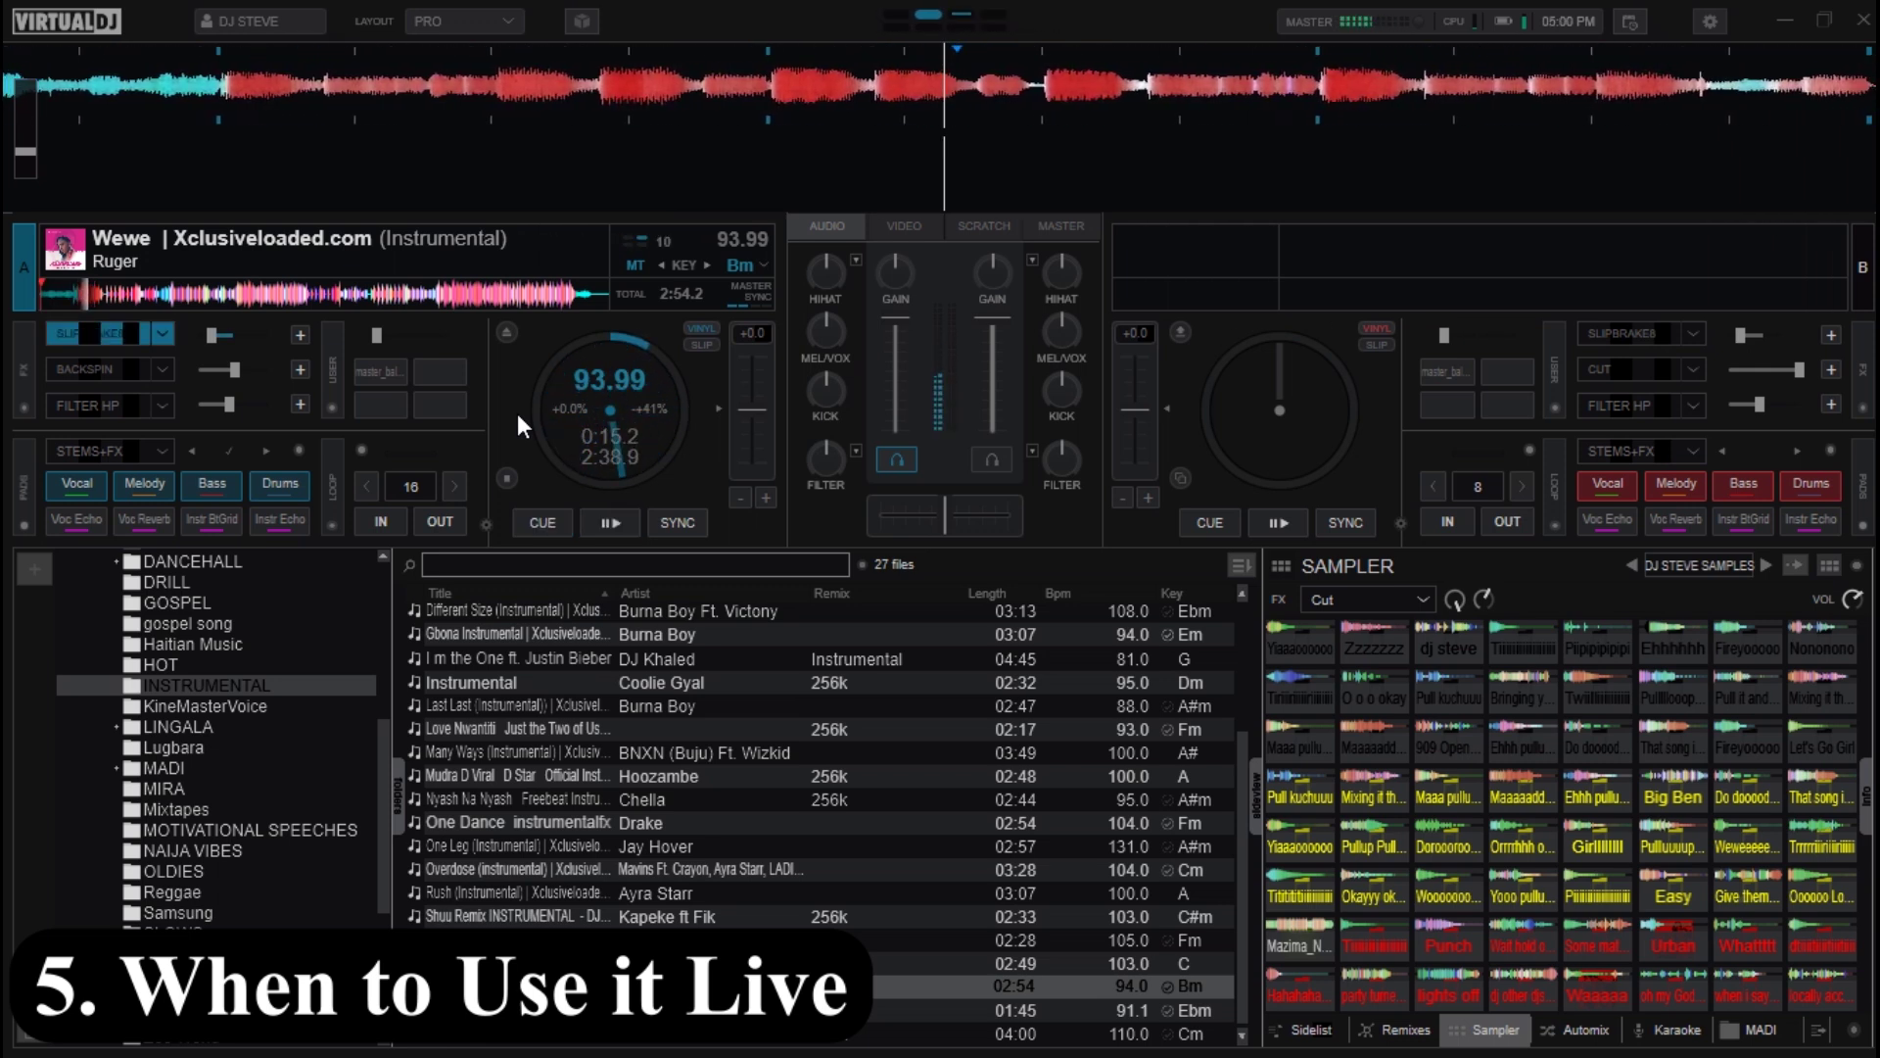
key(c)
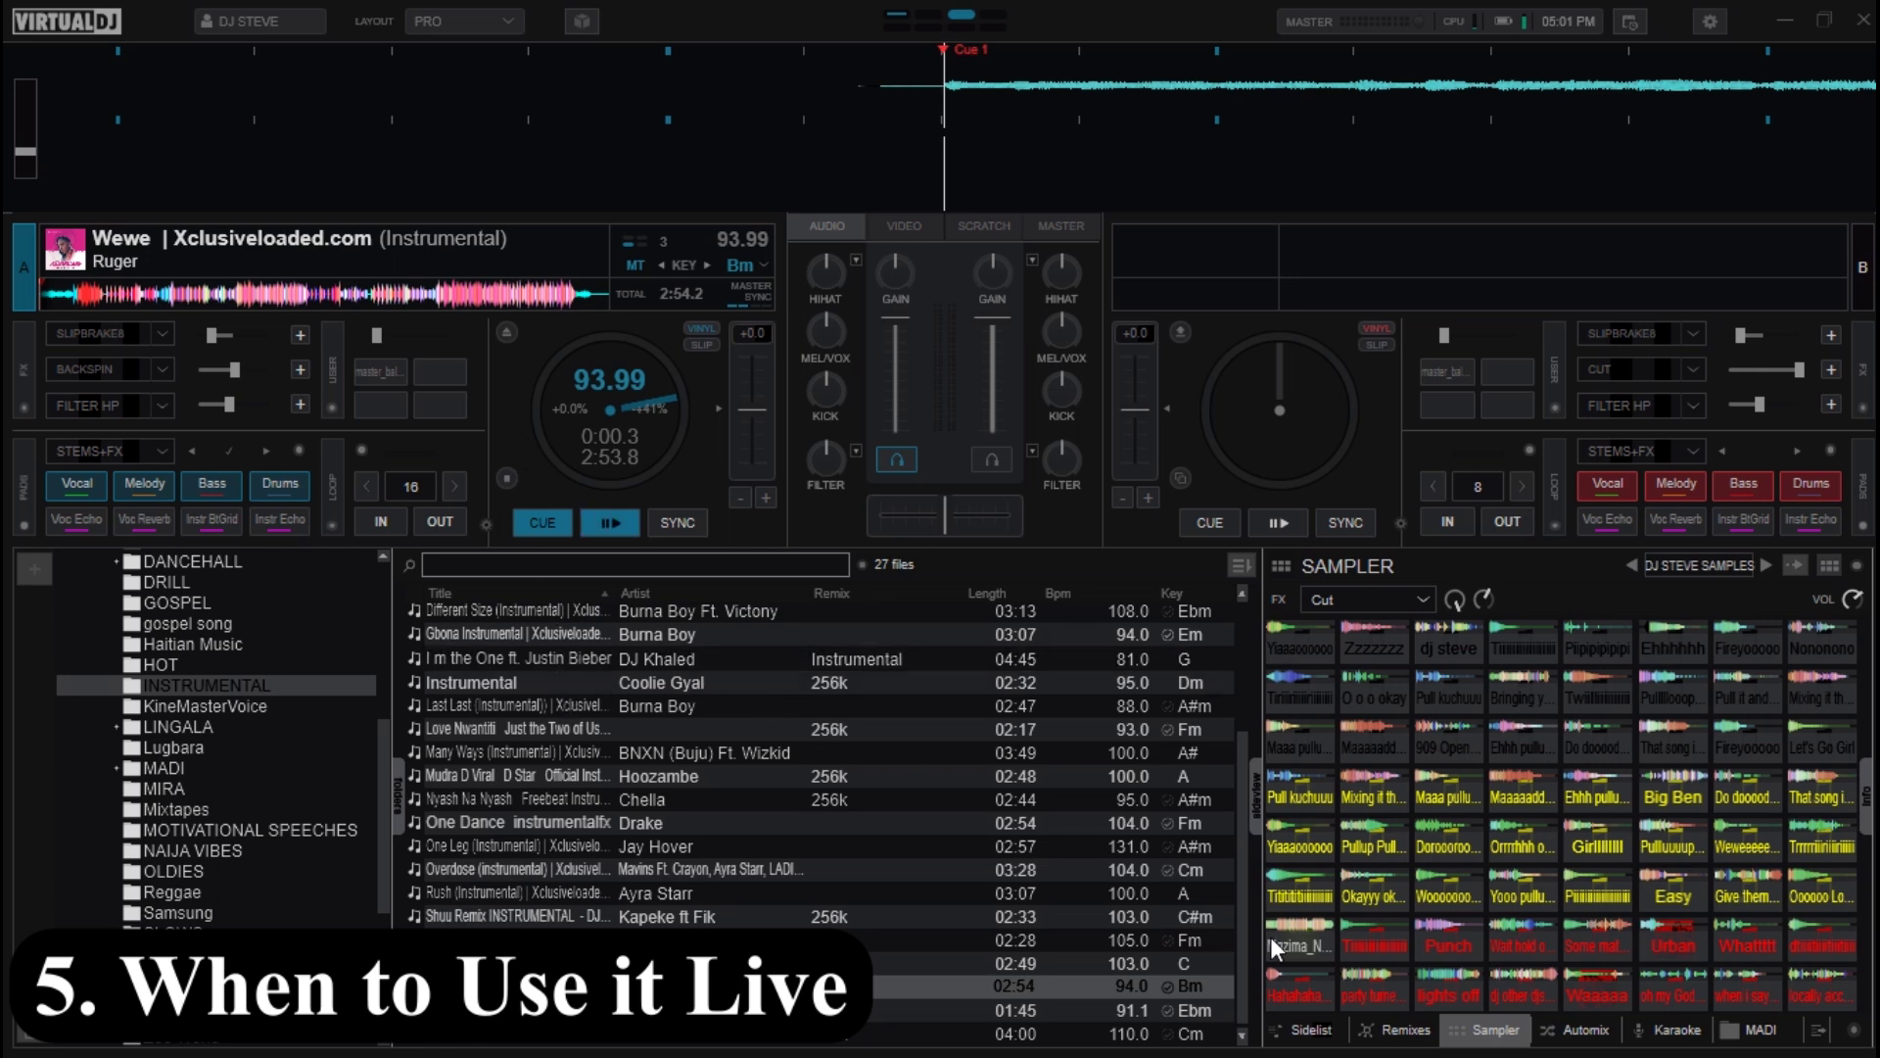
scroll(1242, 942, up, 3)
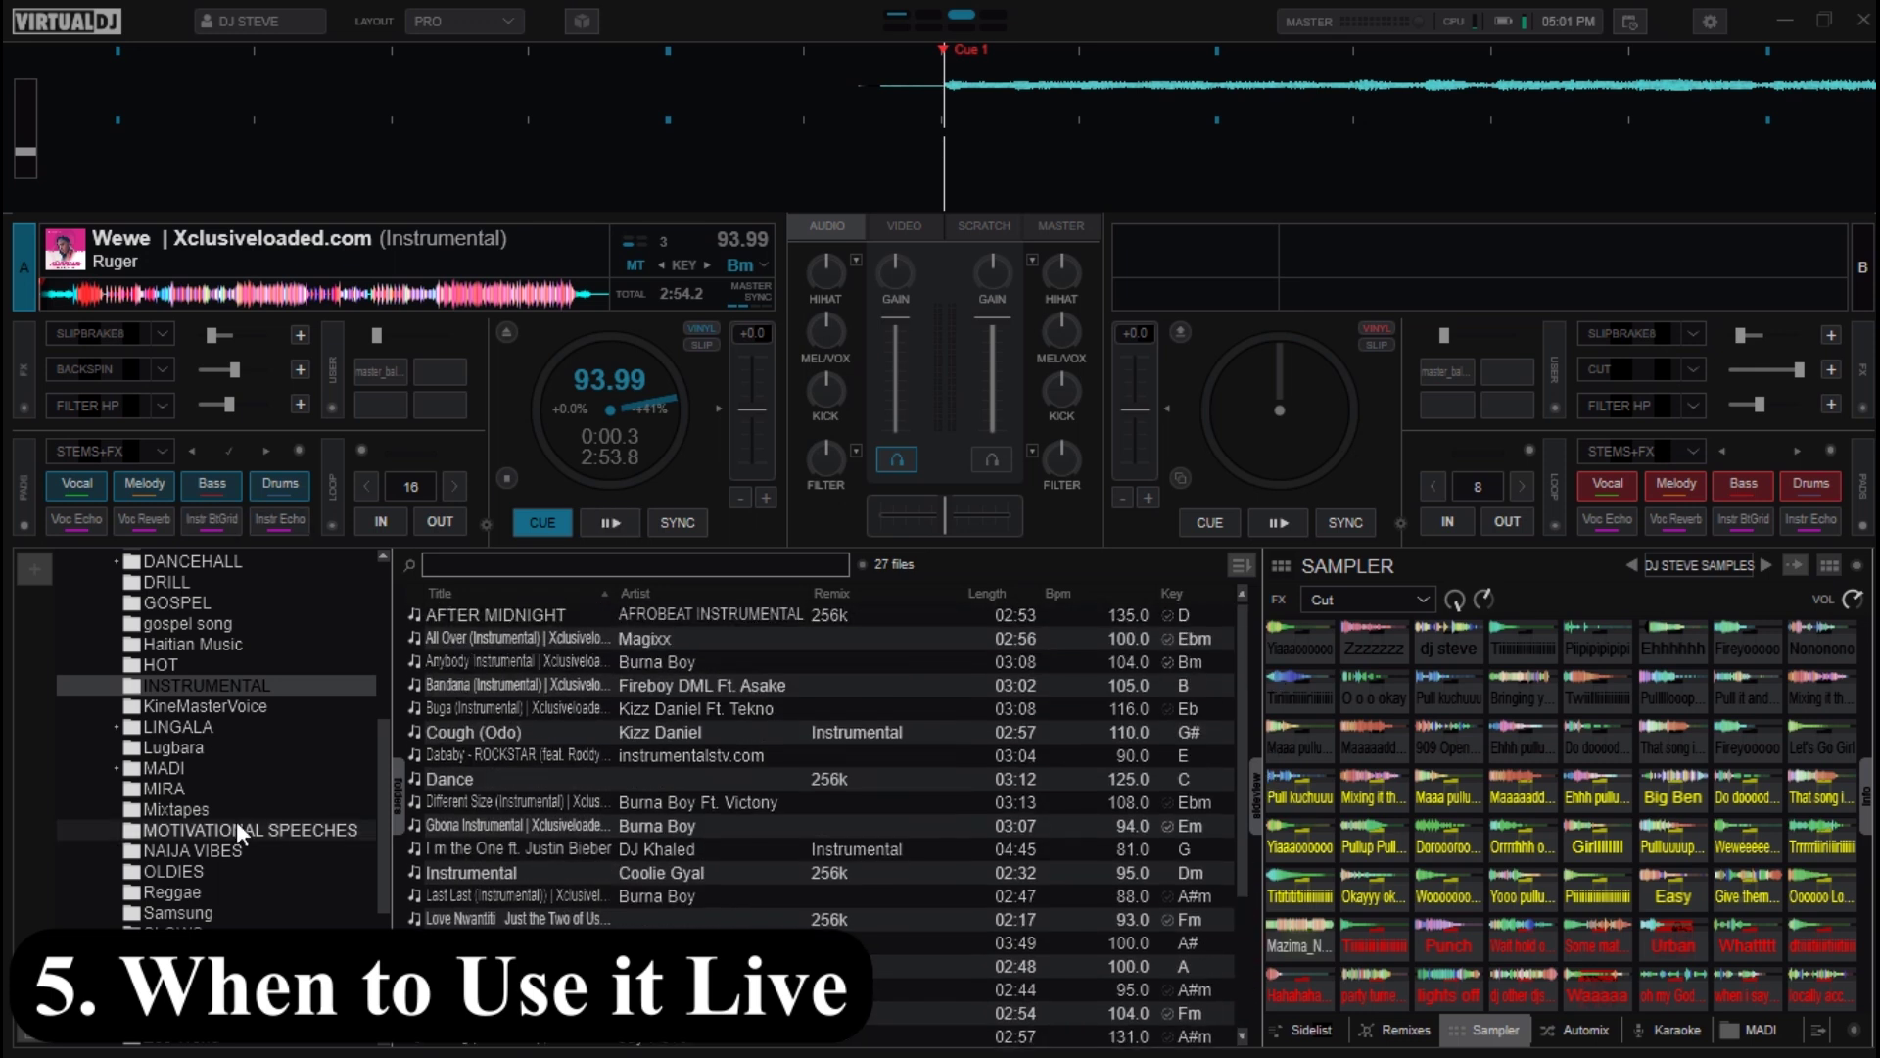
Search the MADI folder for 'youth', then load and play 'Ma Youth Dr Lil Virus' on deck B
click(184, 769)
text(youth)
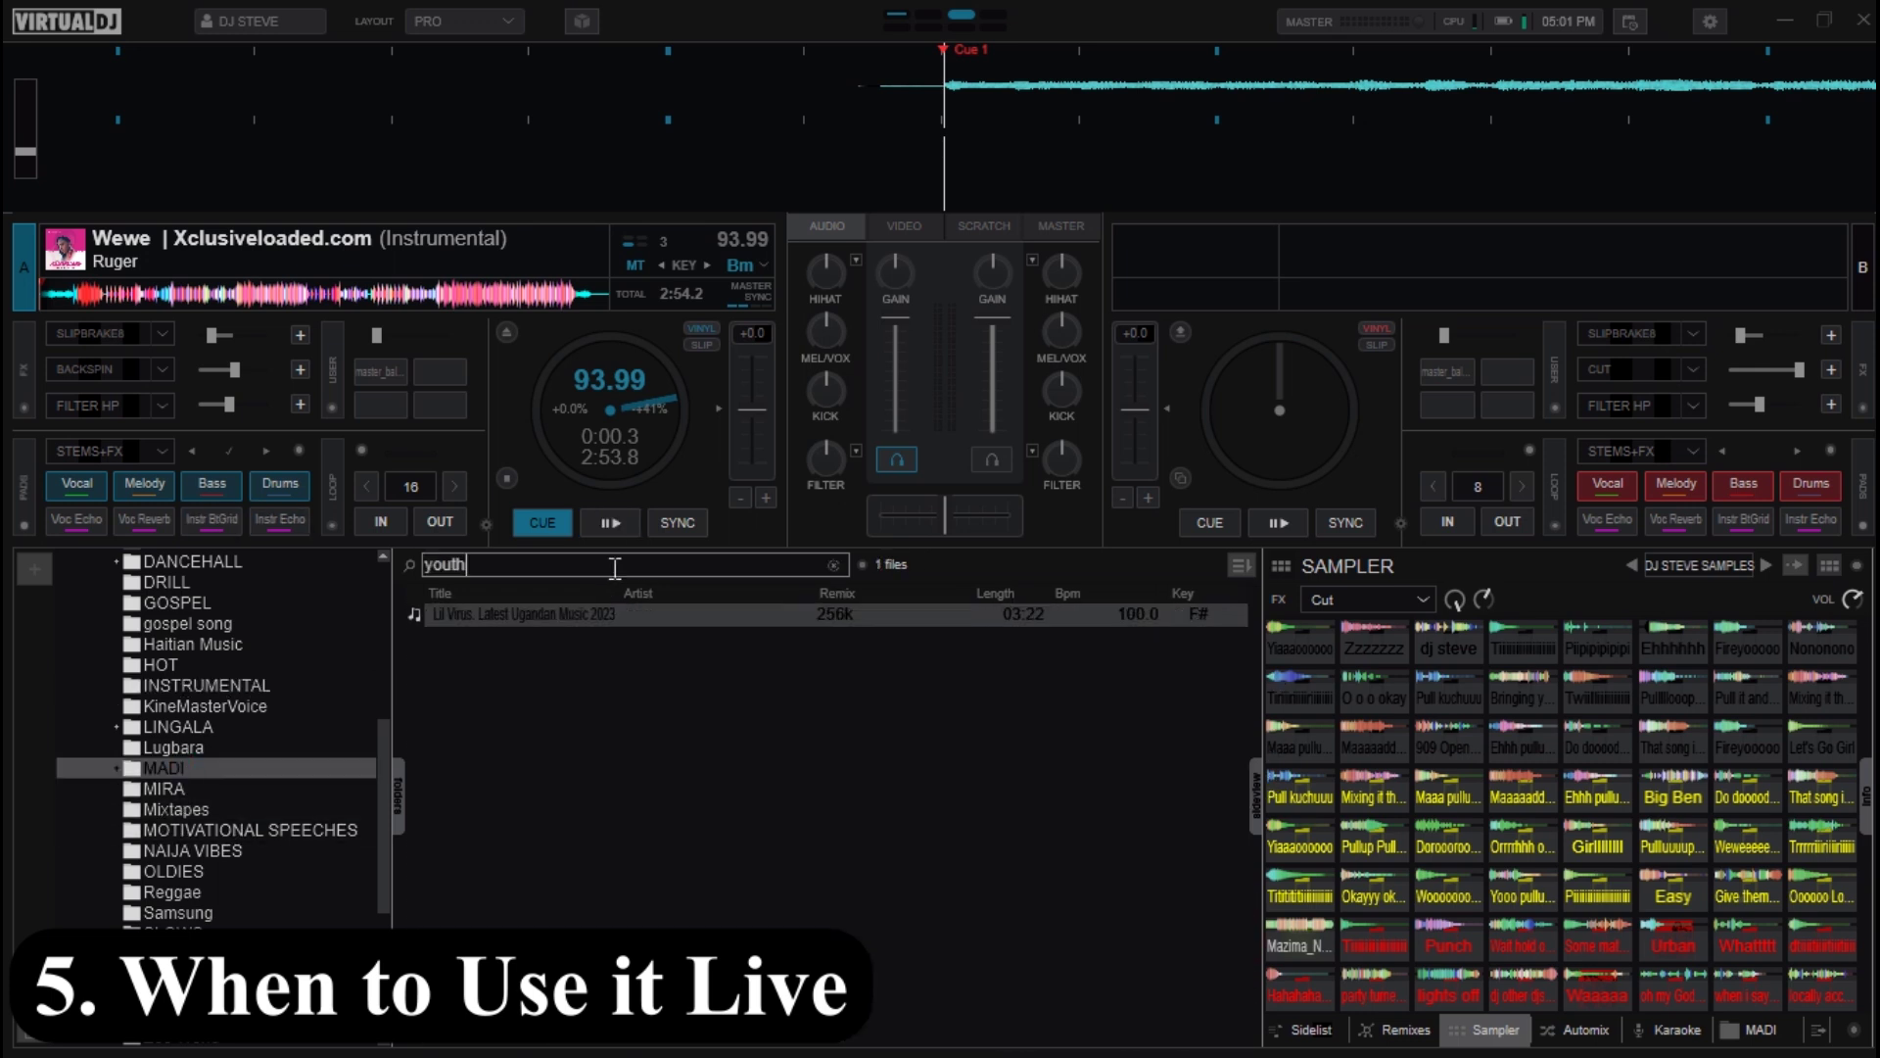
drag(537, 621, 1379, 385)
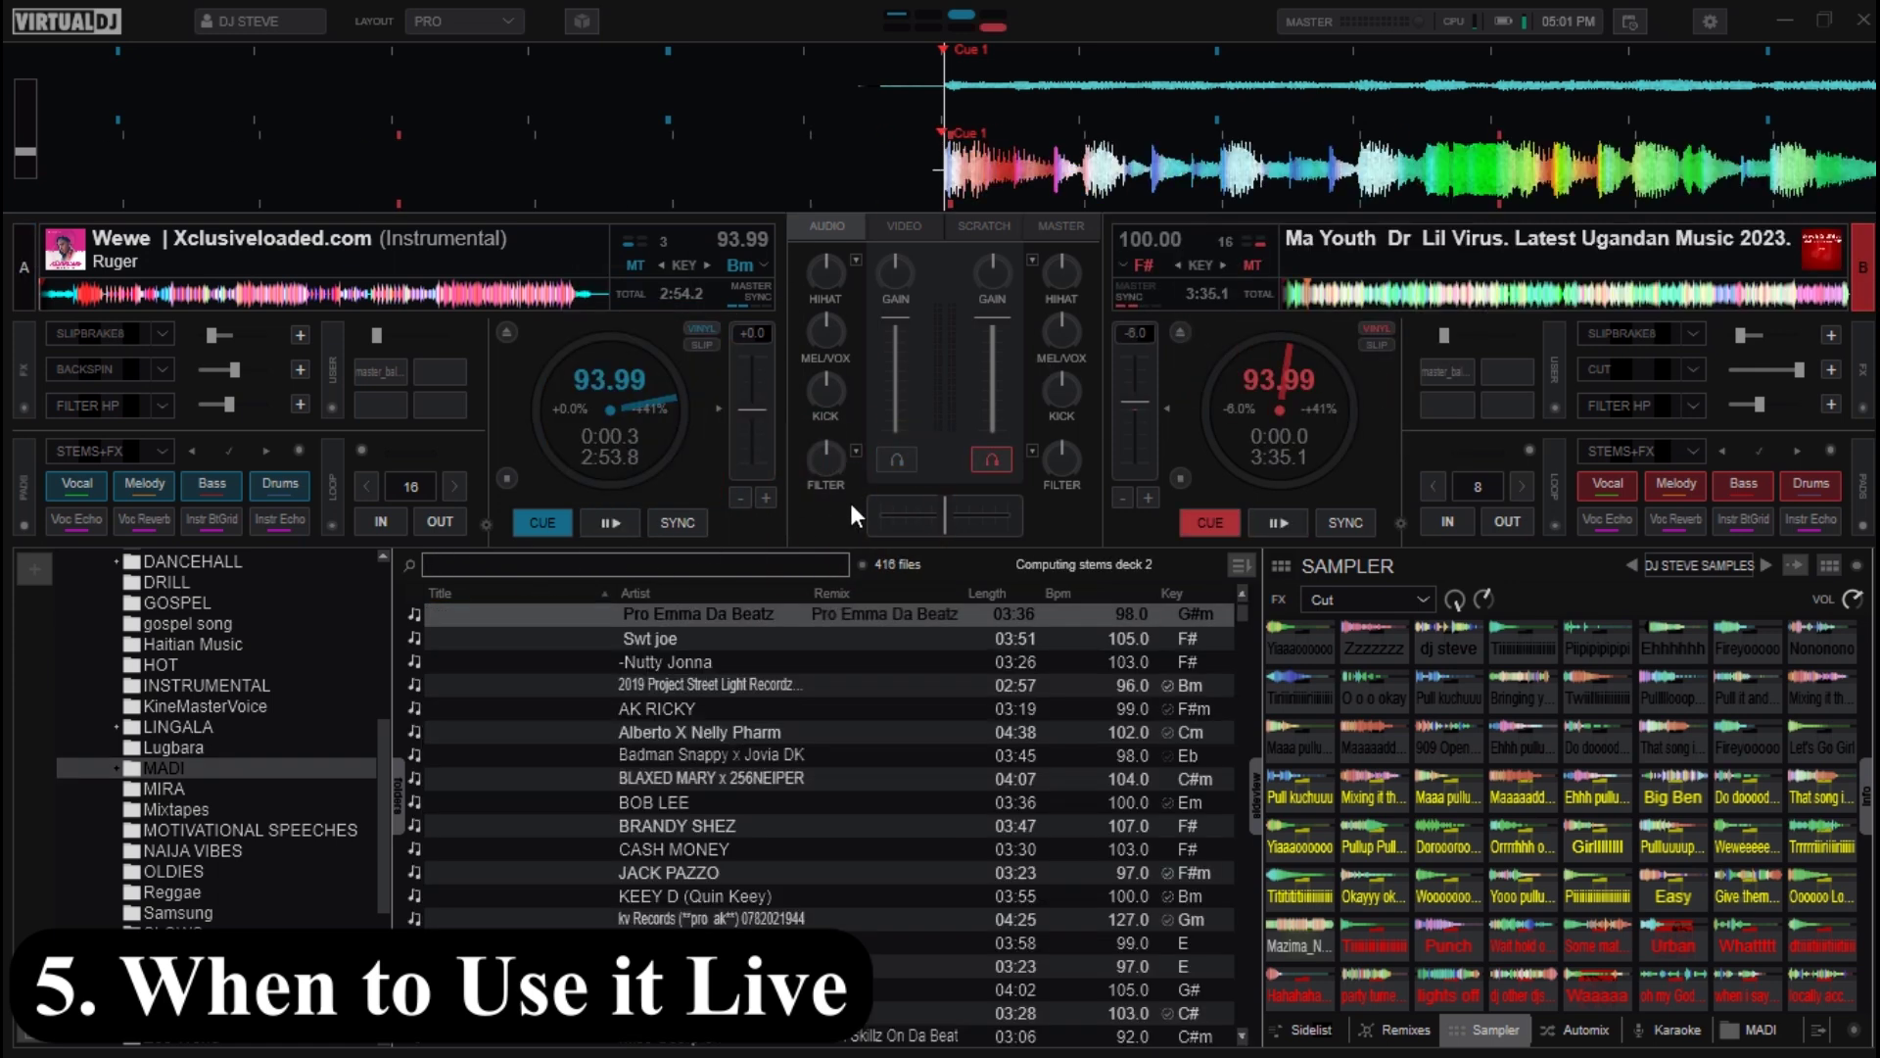
key(space)
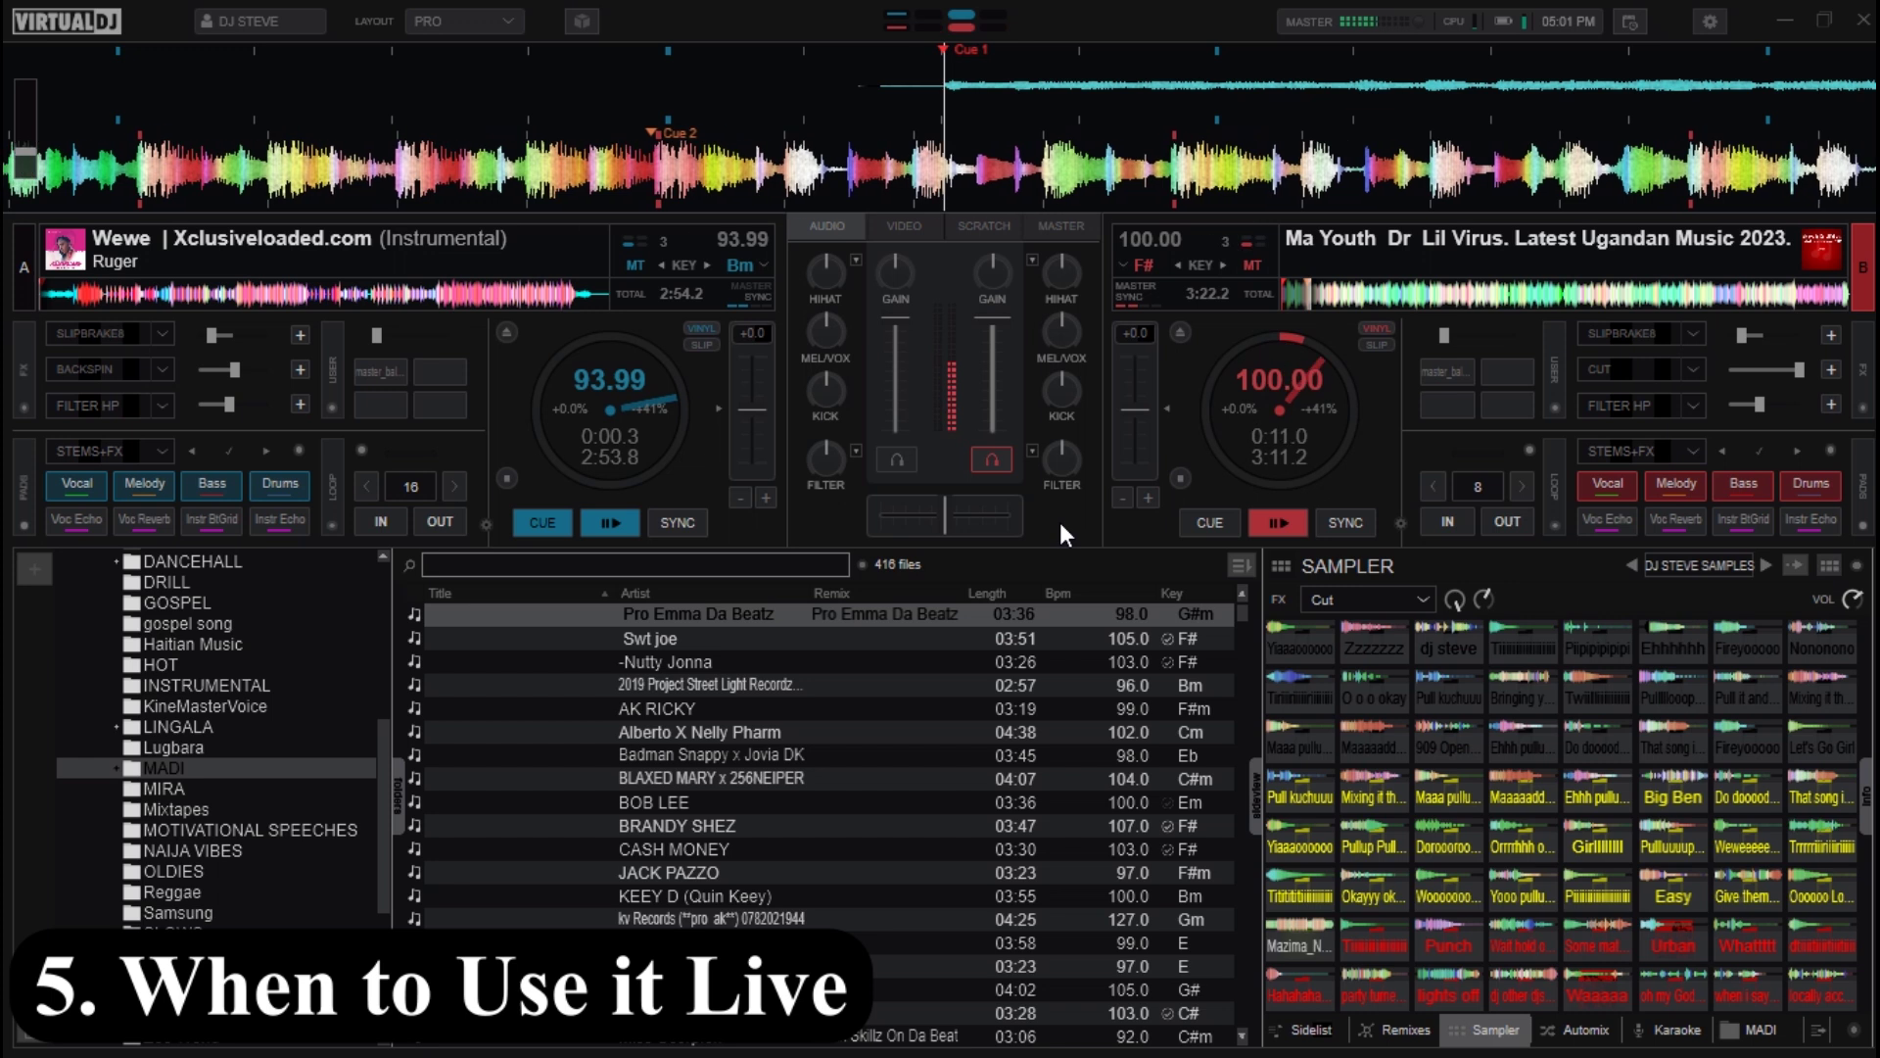
Restart deck B's track and fire SlipBrake8 and Cut with the mapped B key
key(space)
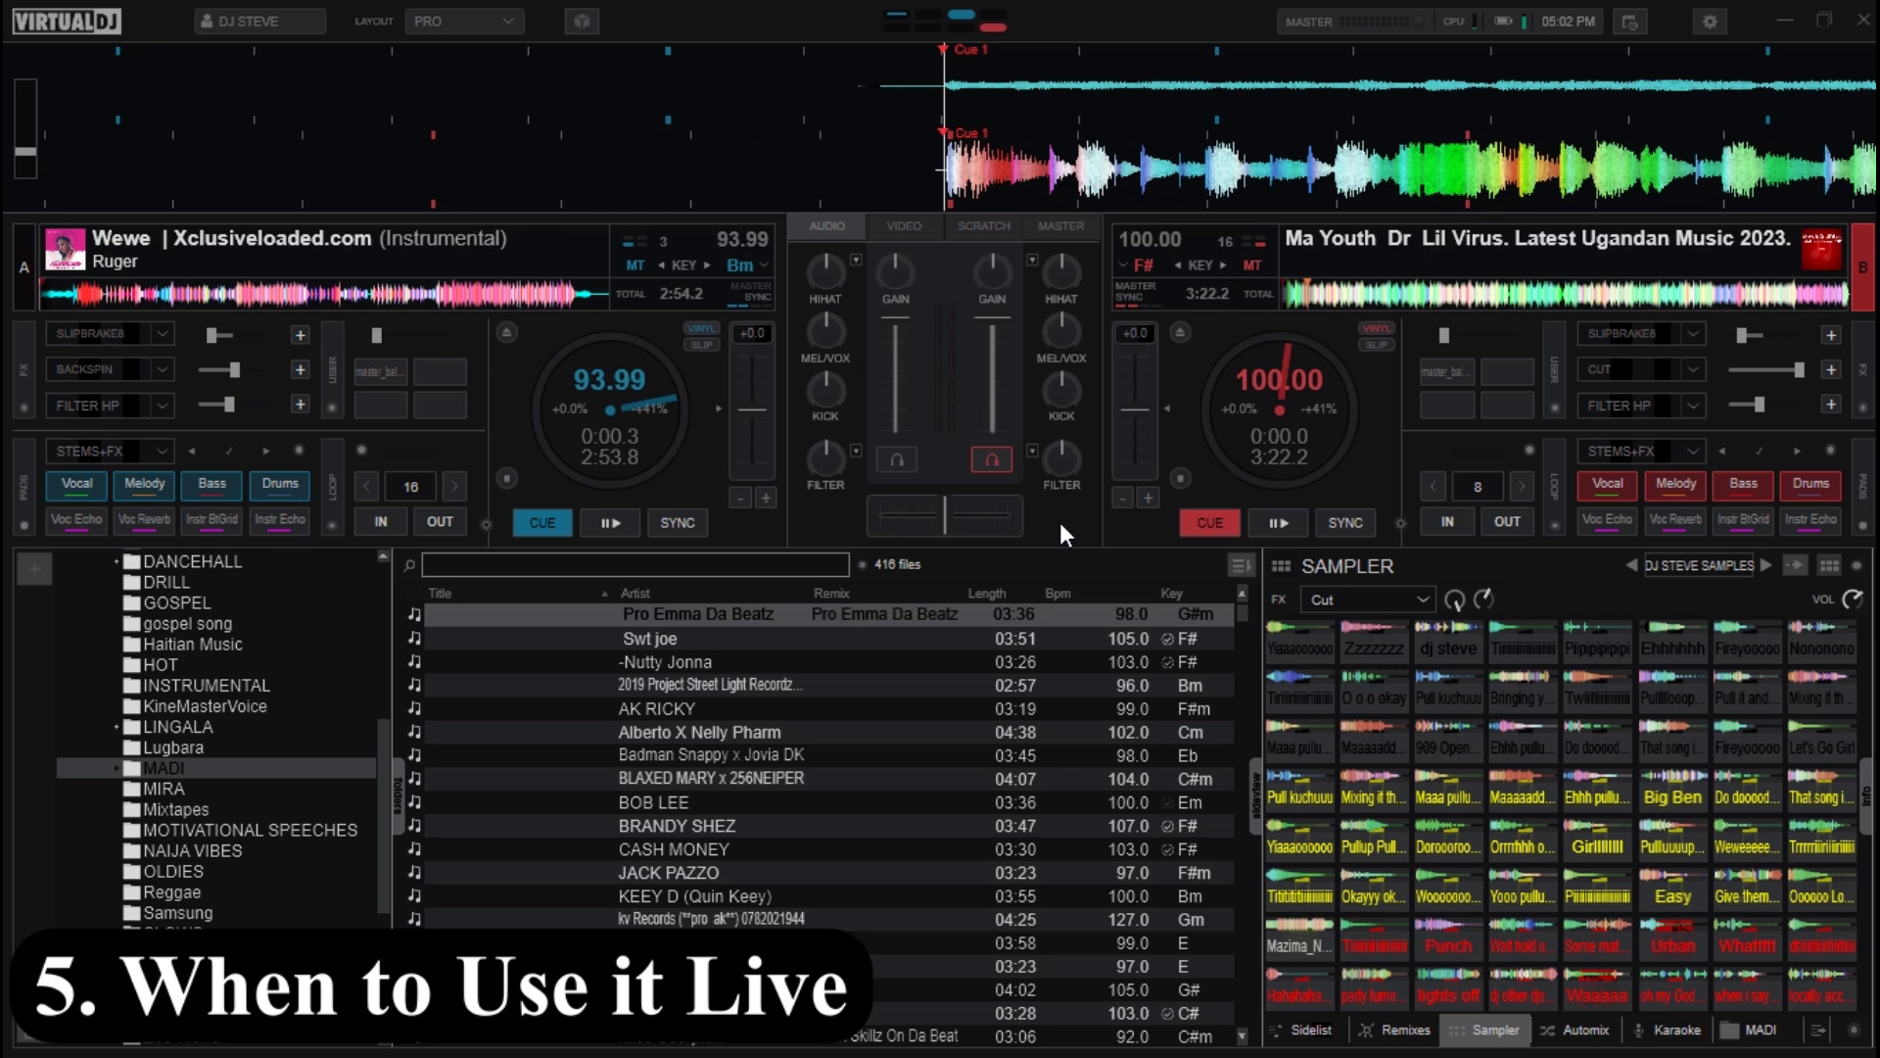
key(space)
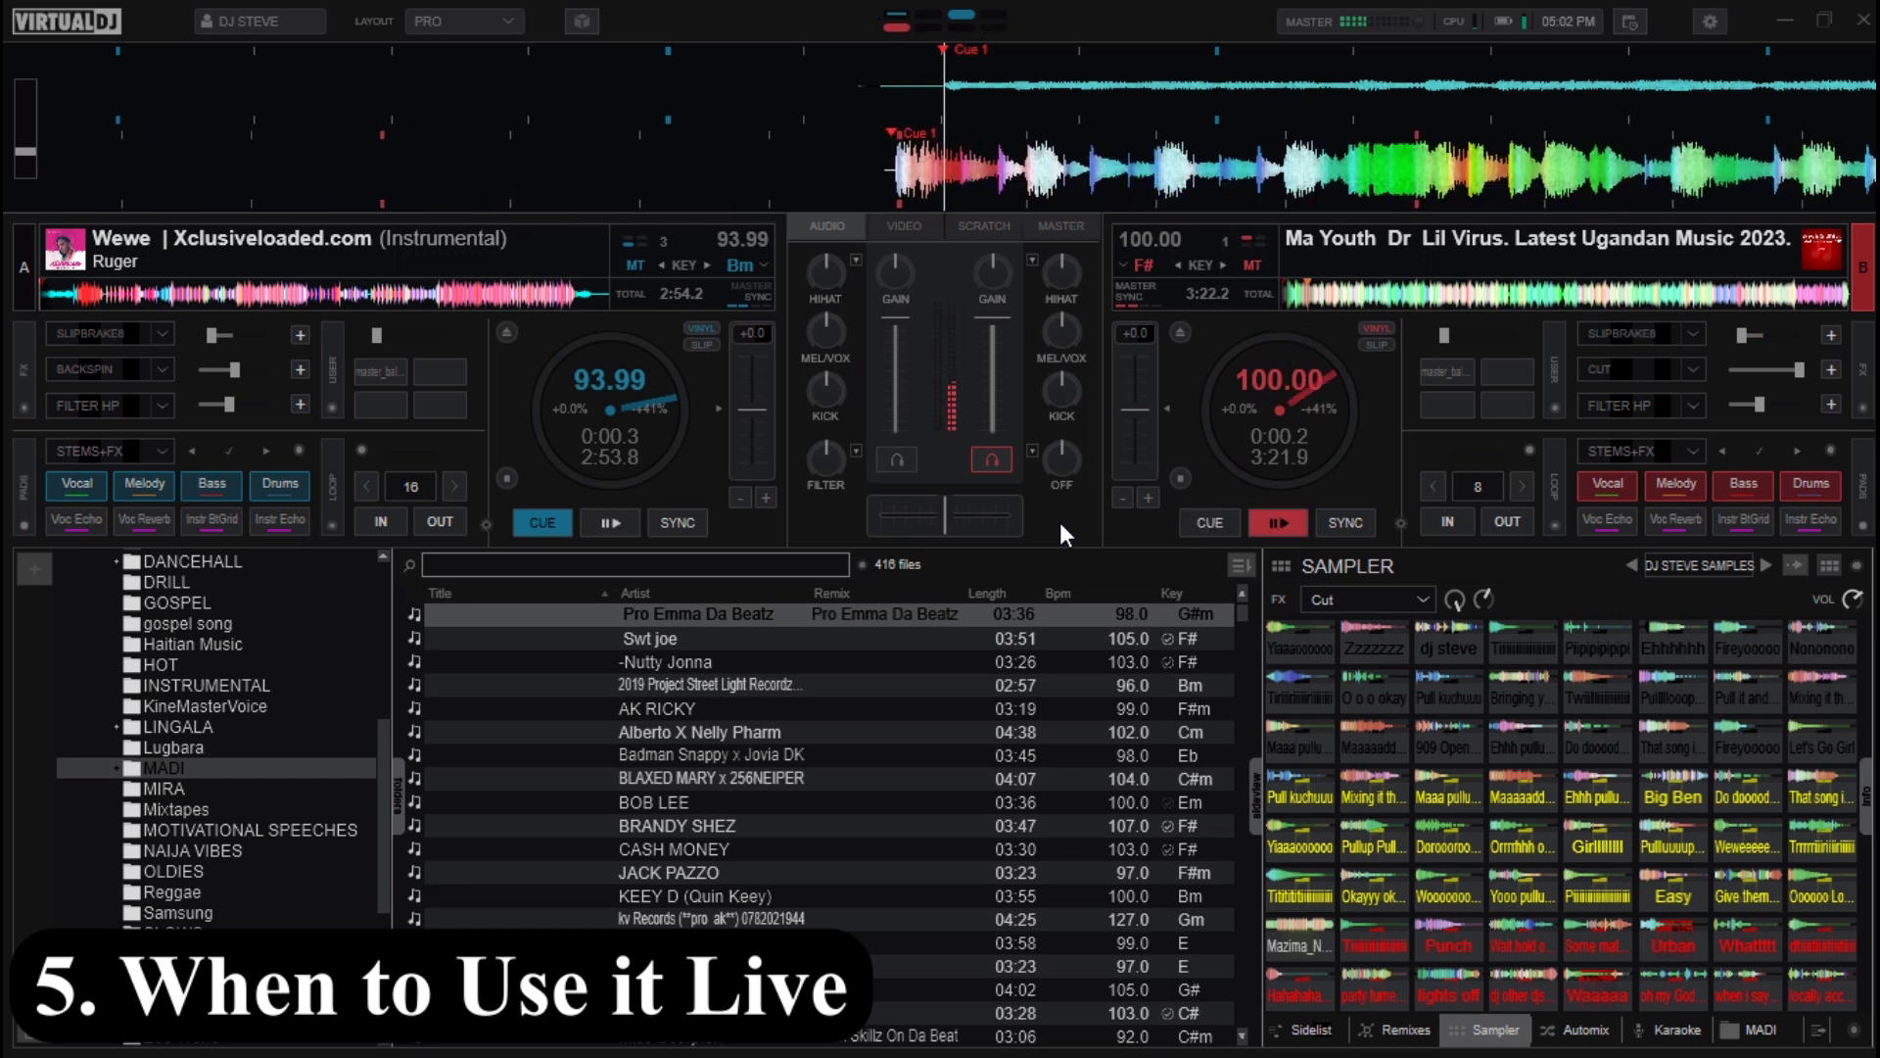
key(b)
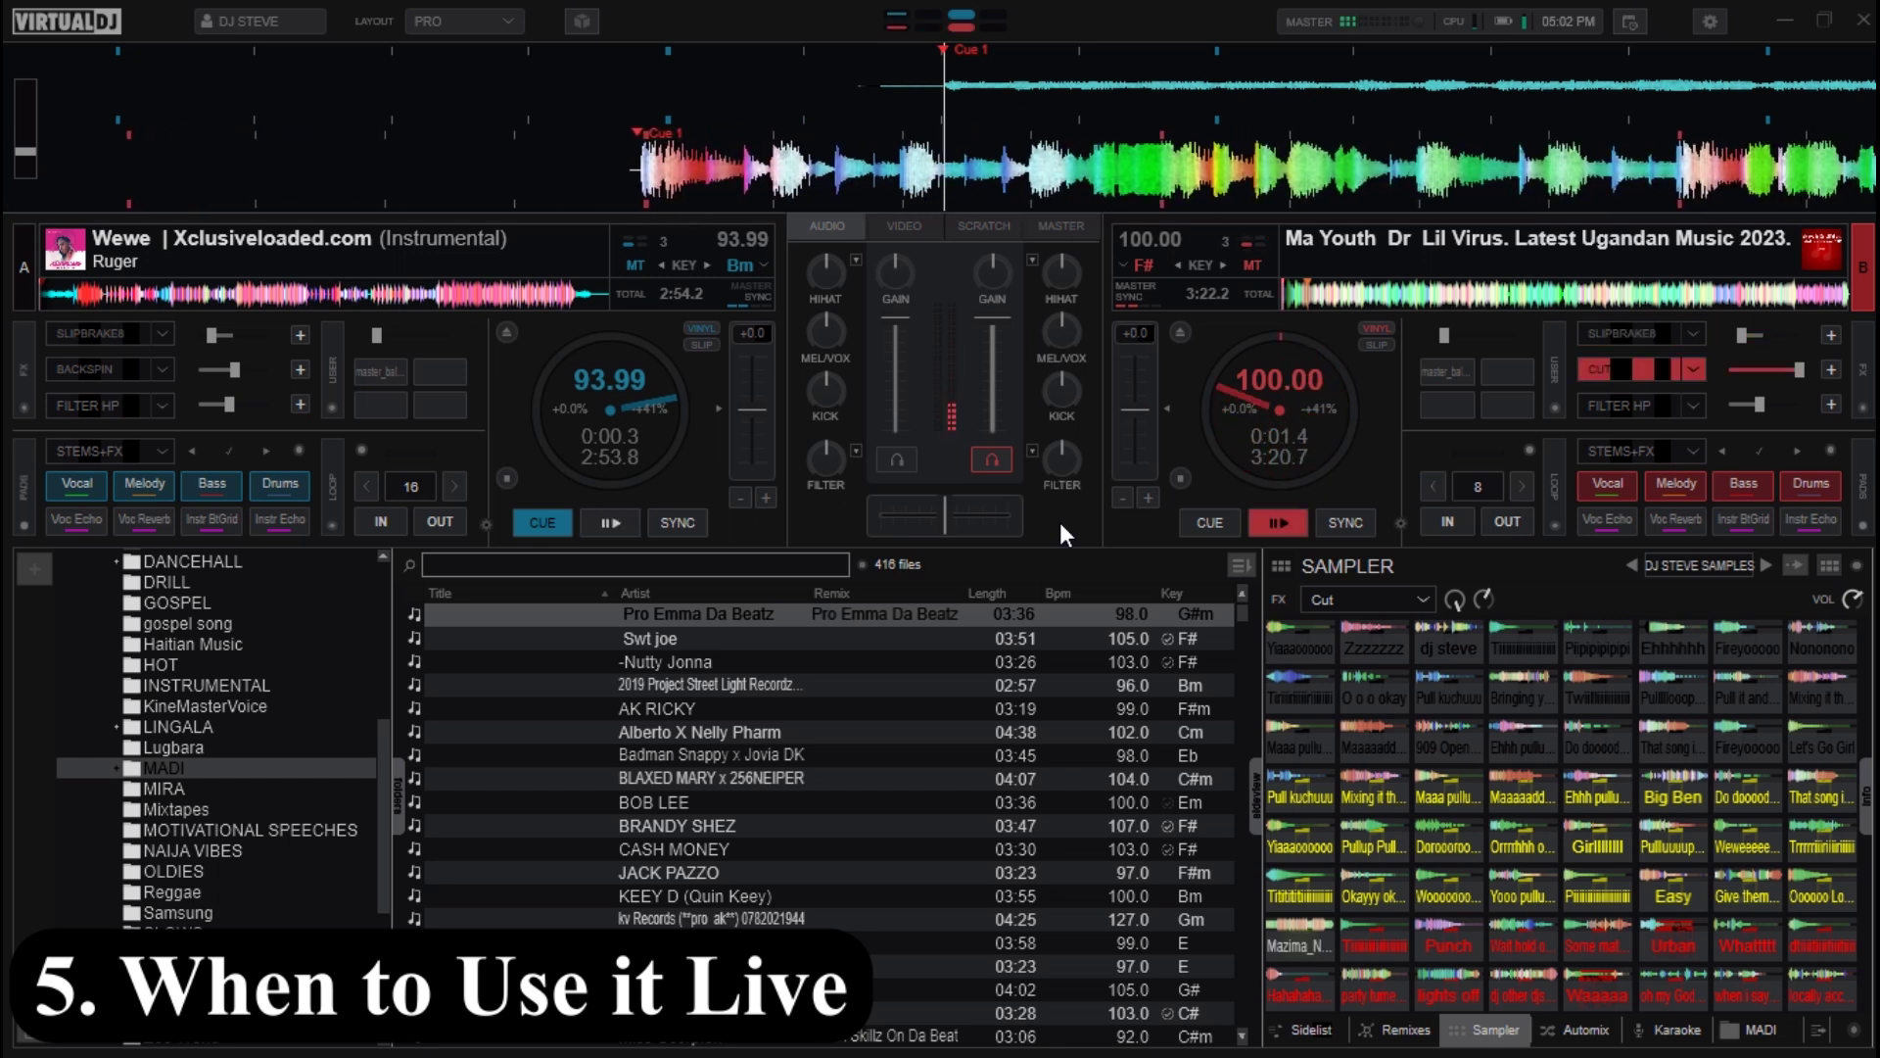
key(b)
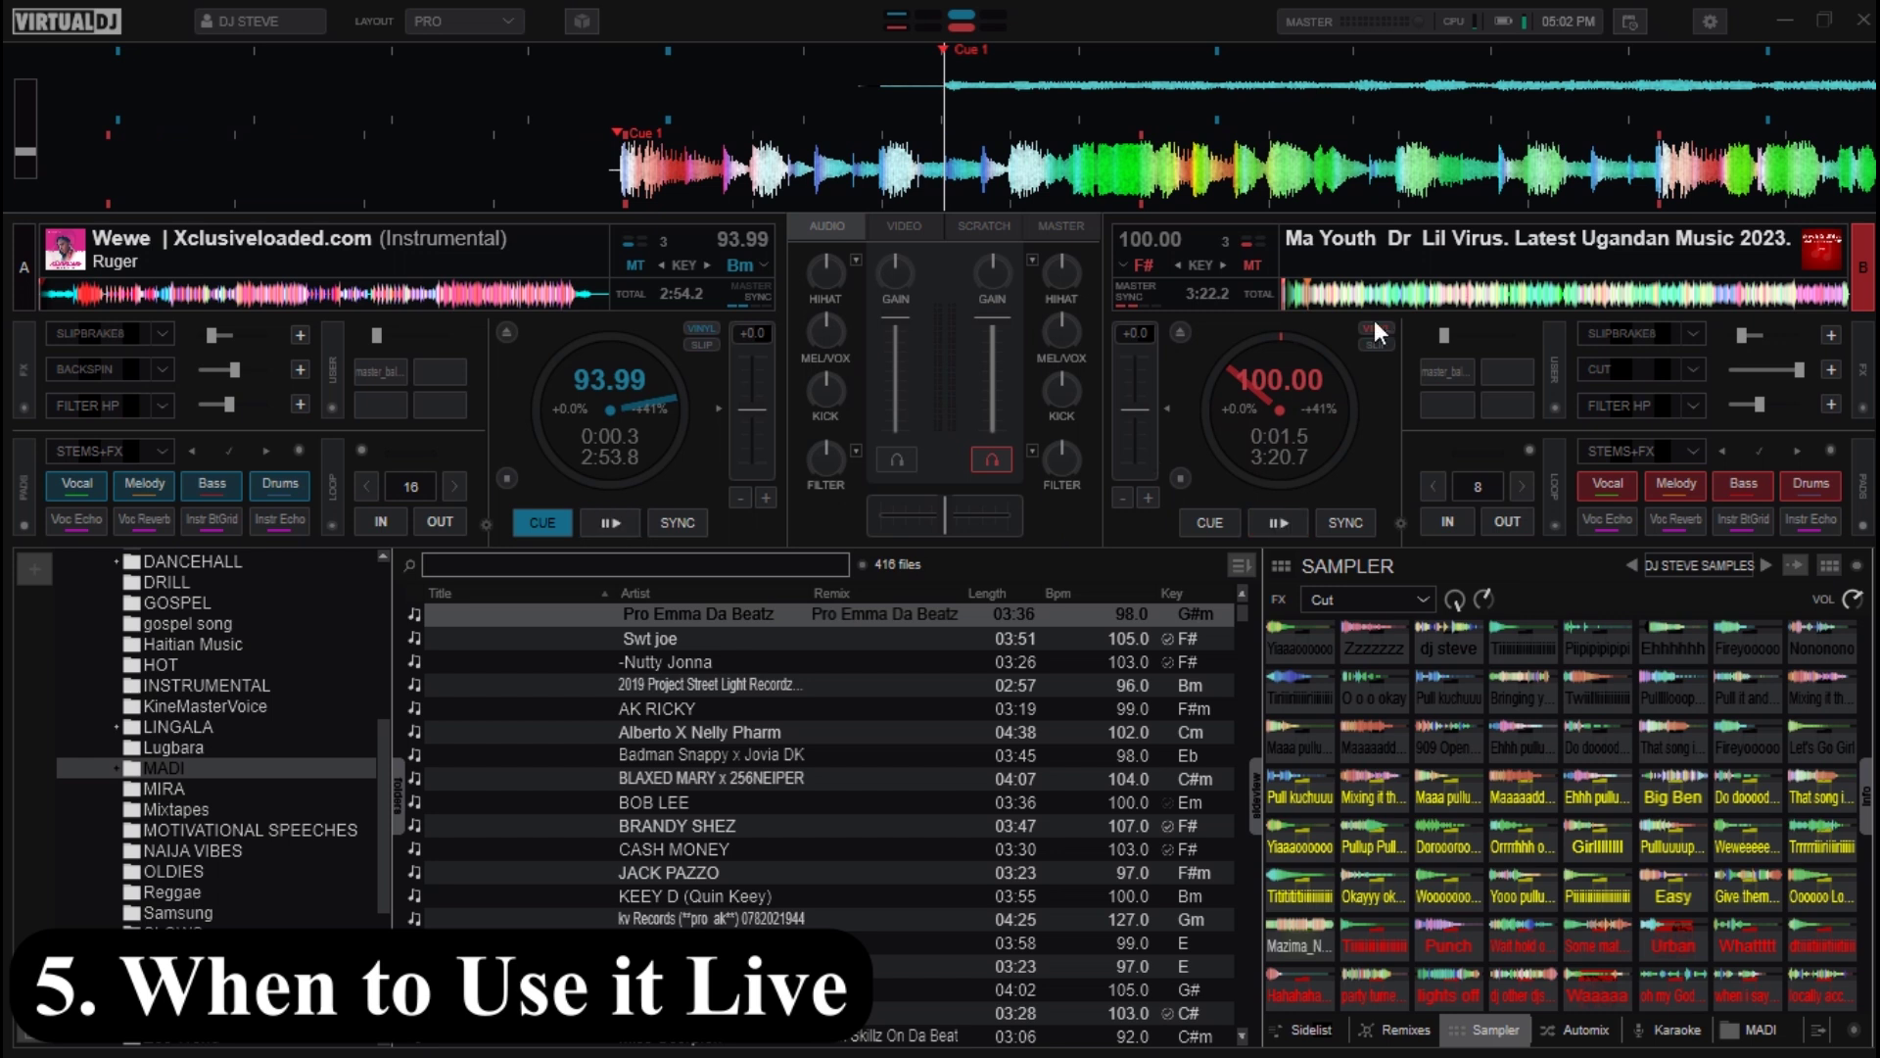
click(1710, 22)
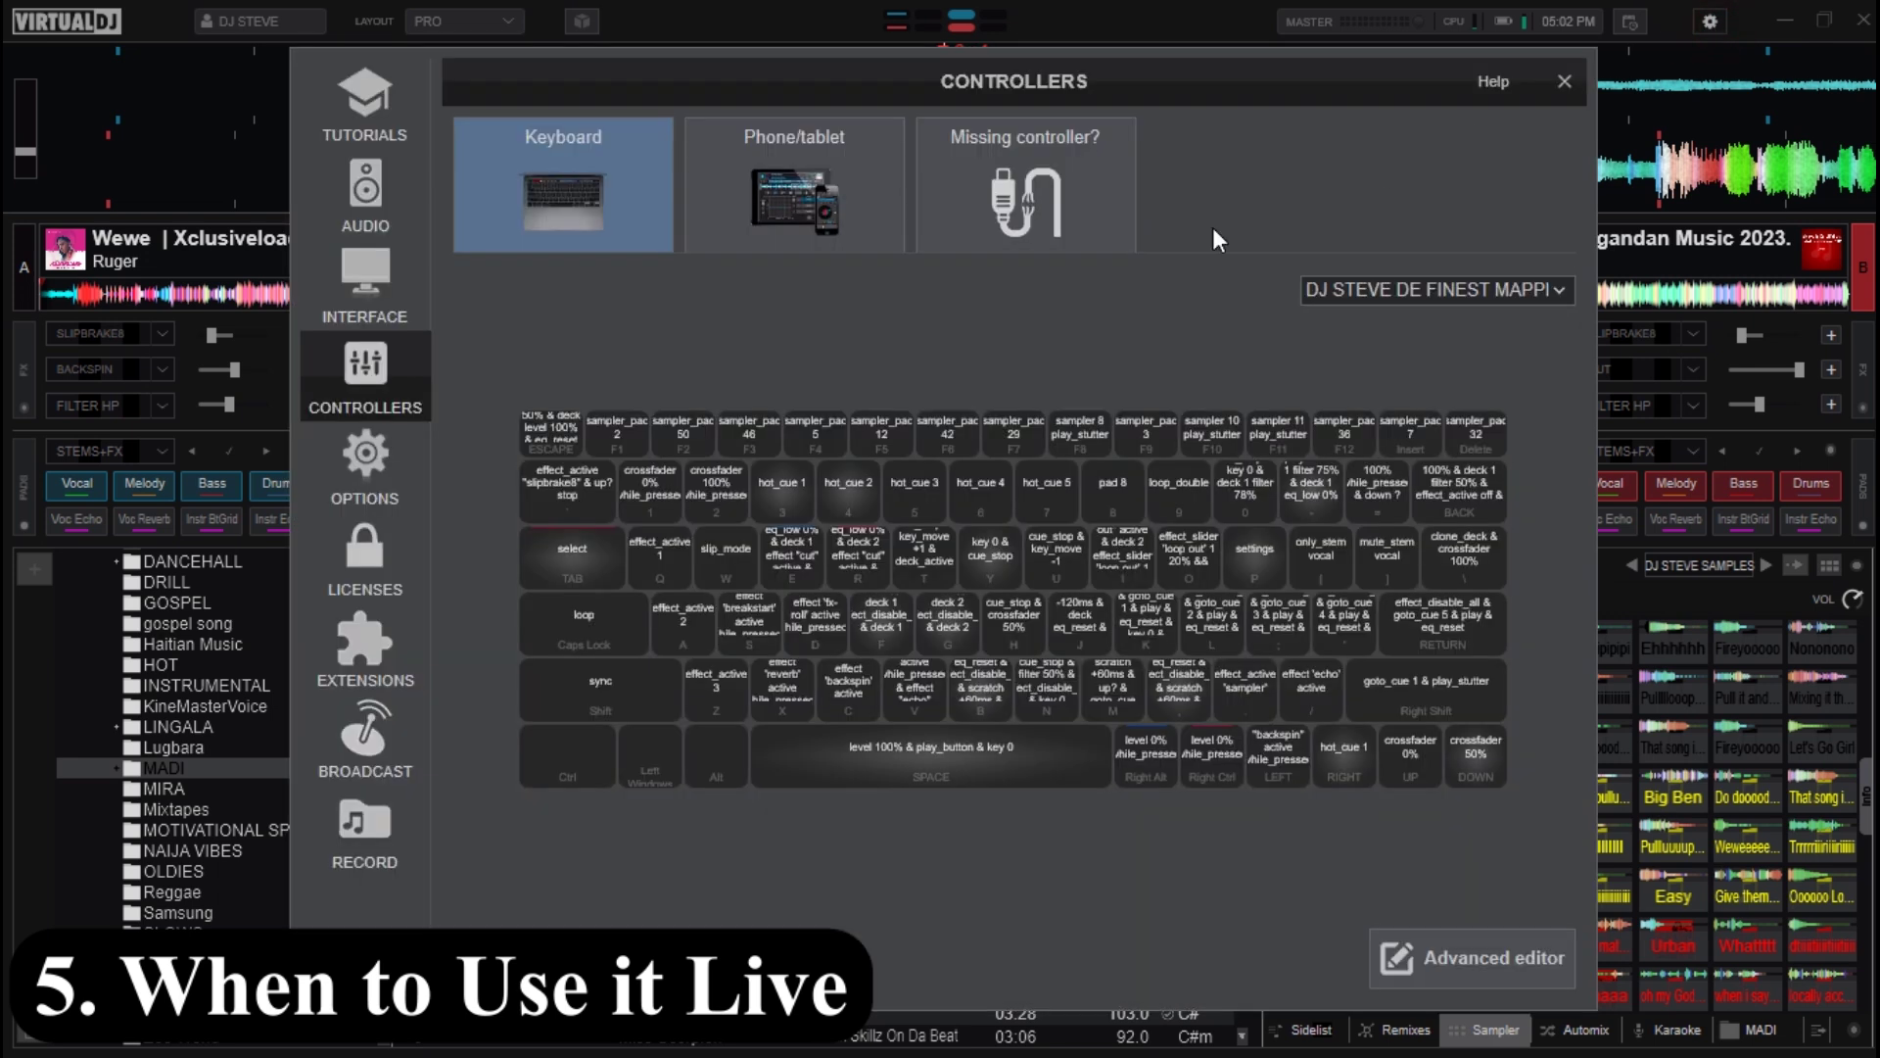
click(1488, 979)
key(k)
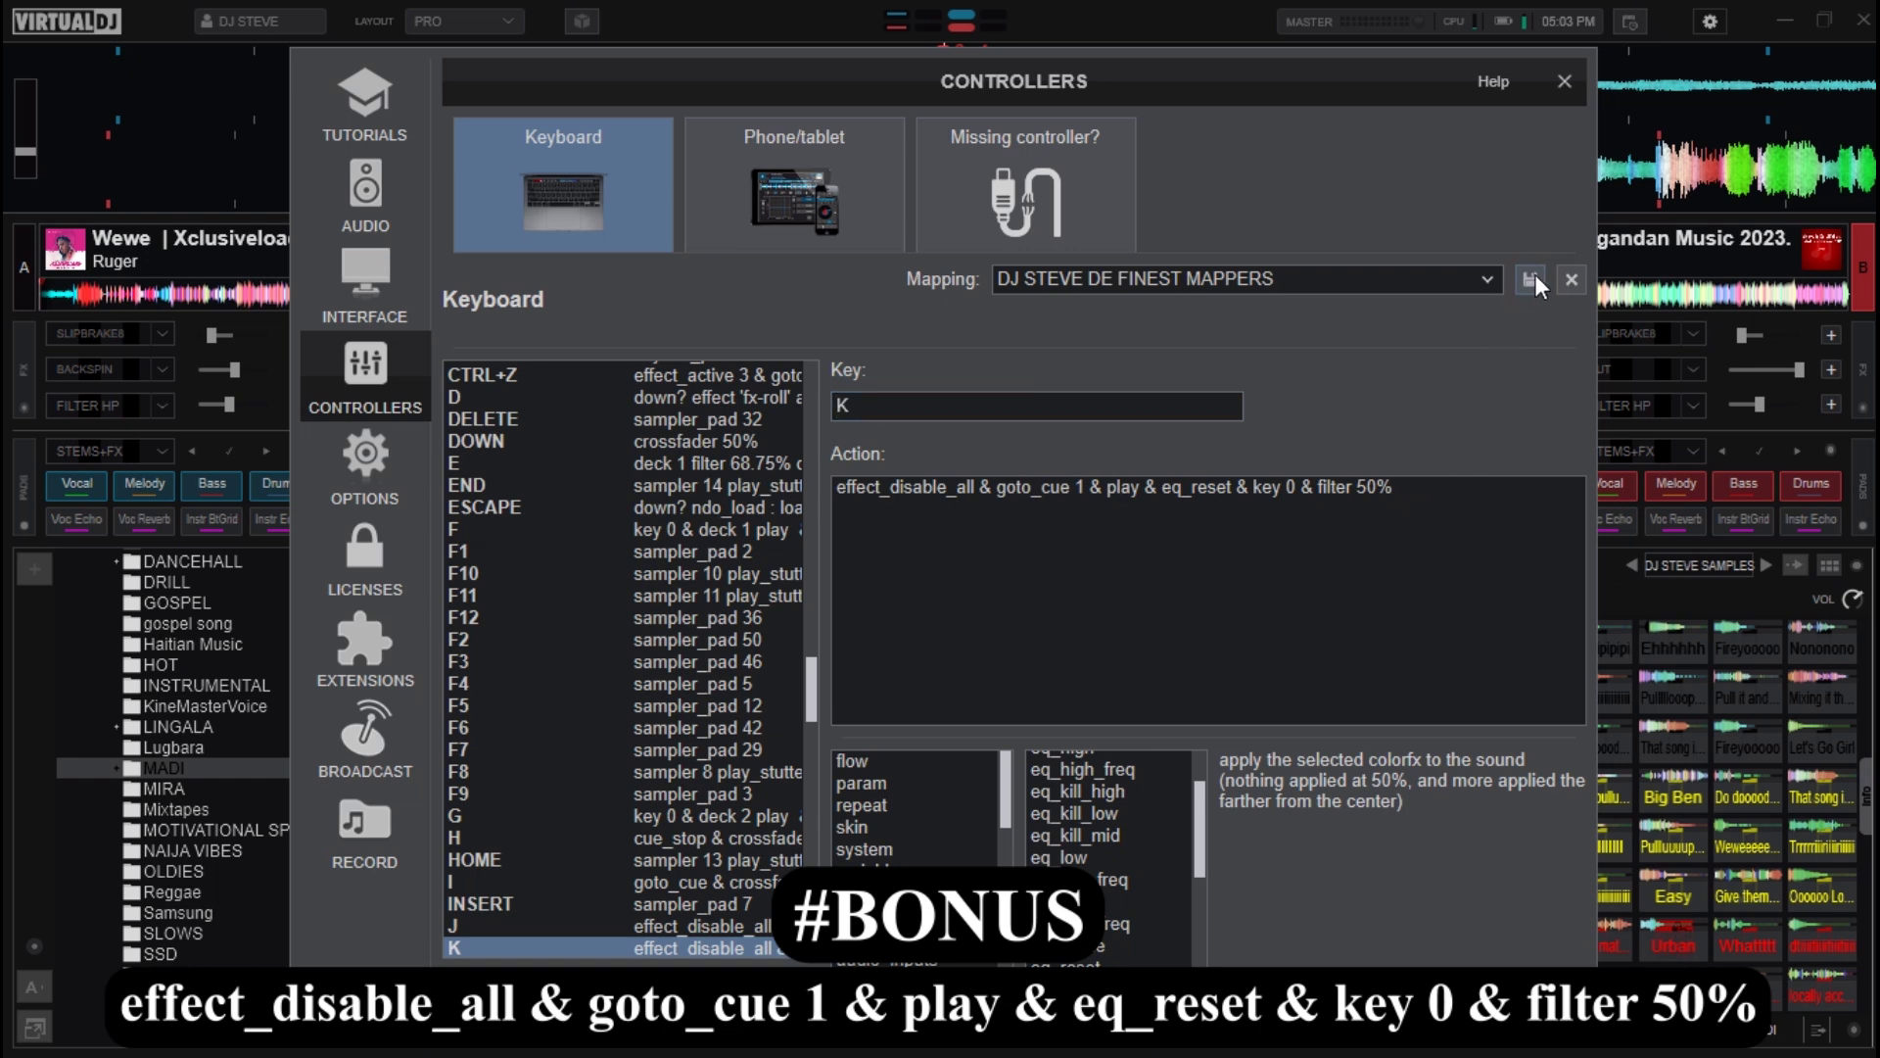
click(1564, 82)
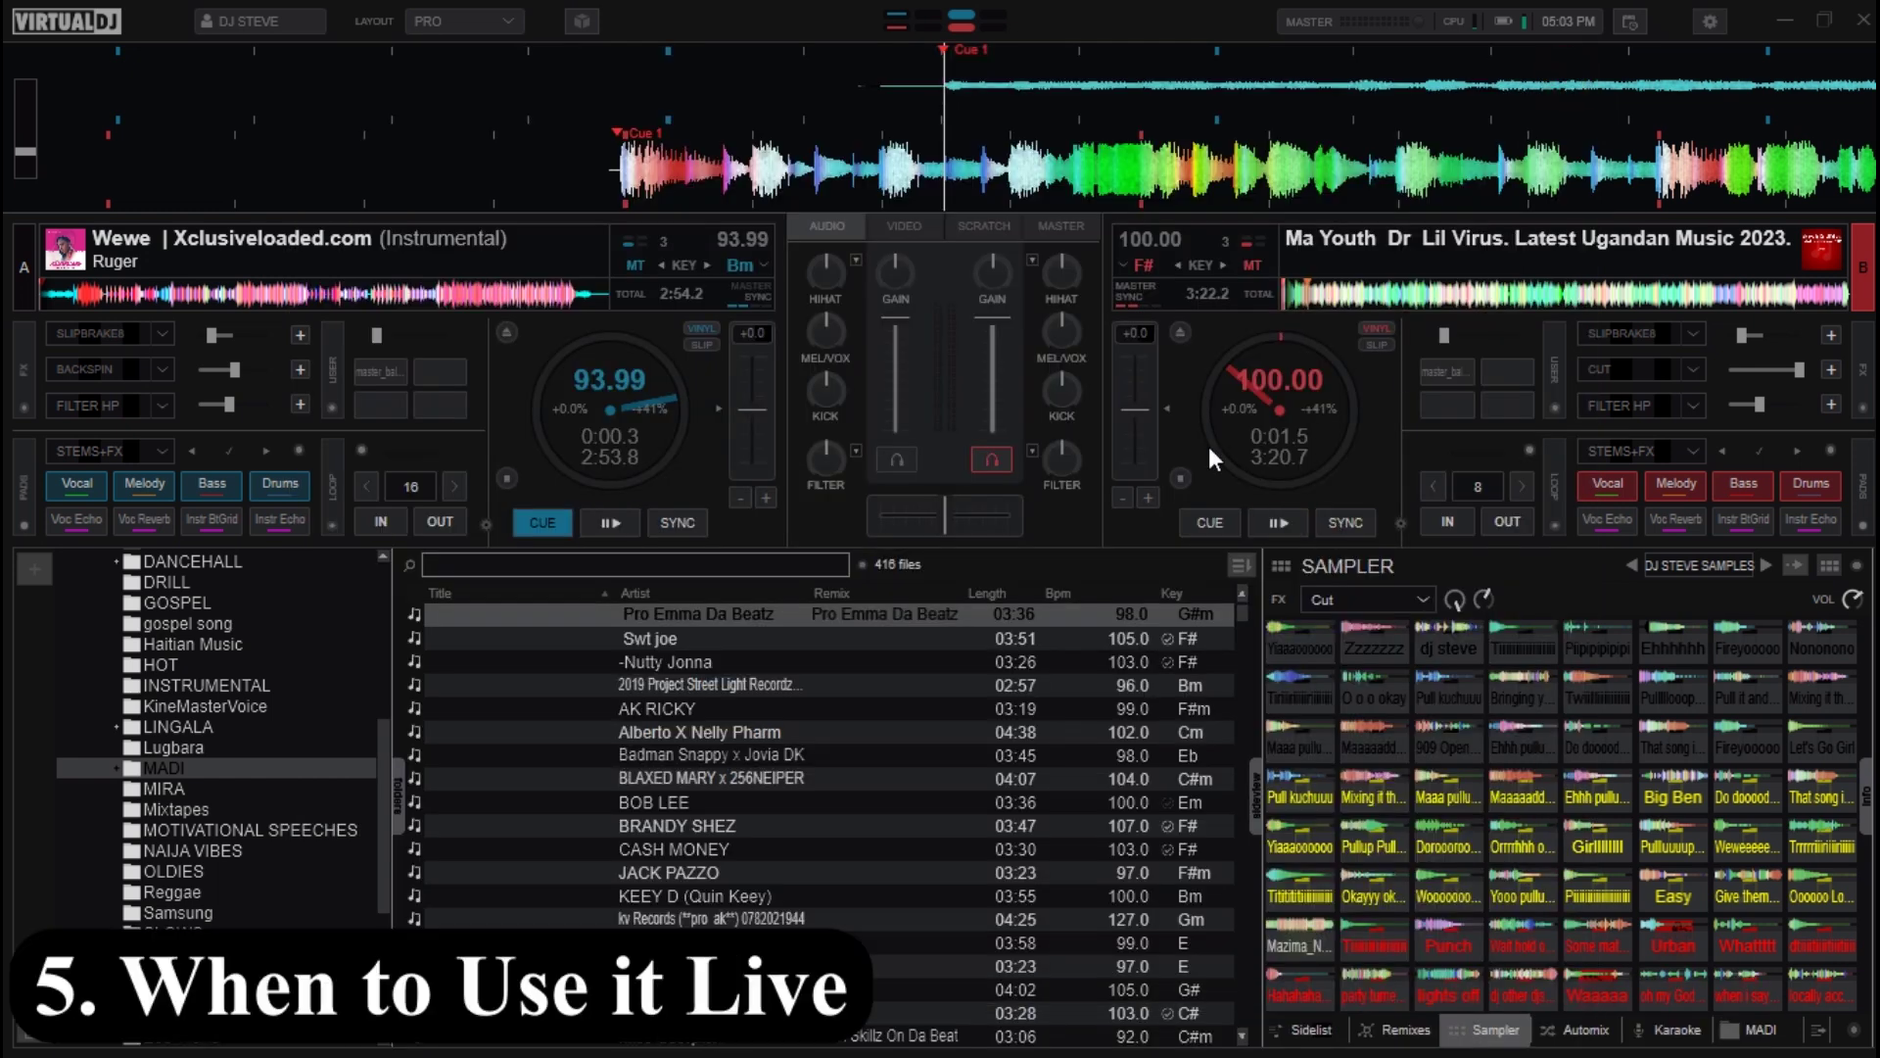